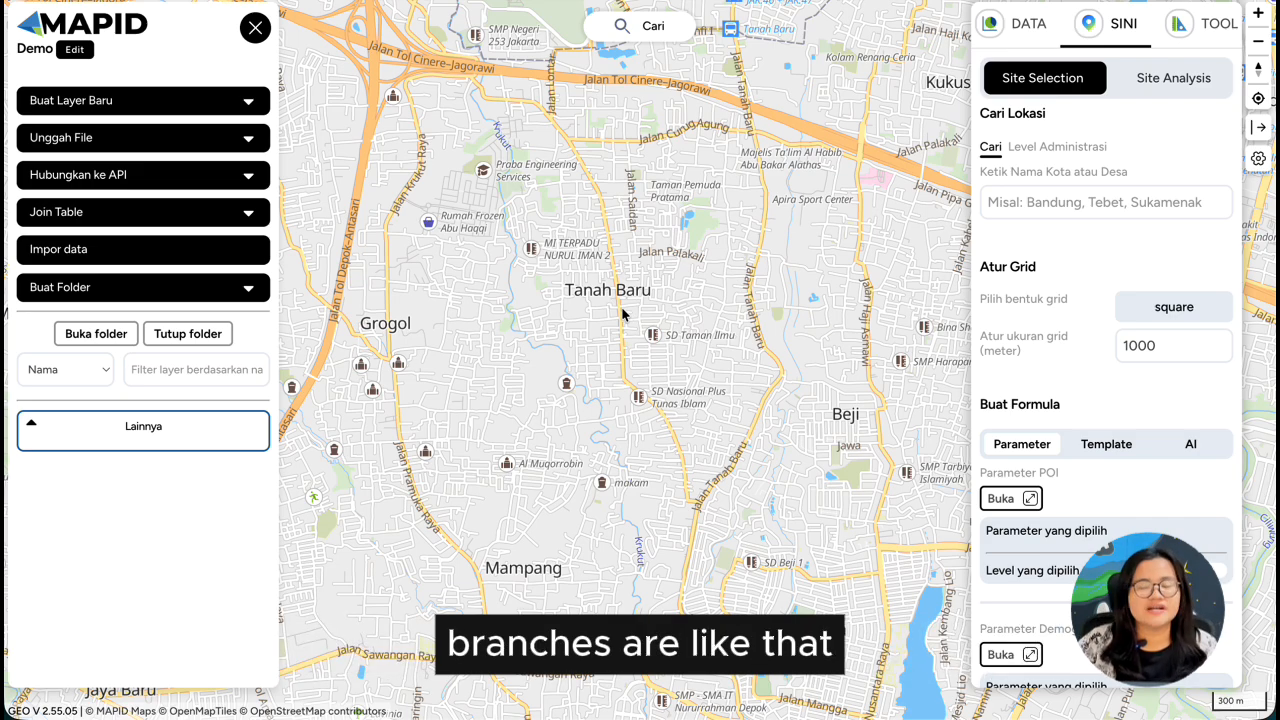
- Set the site selection location to KOTA DEPOK and change the grid shape to hexagon (Segi enam)
{"action": "left_click_drag", "start_coordinate": [731, 297], "coordinate": [692, 232]}
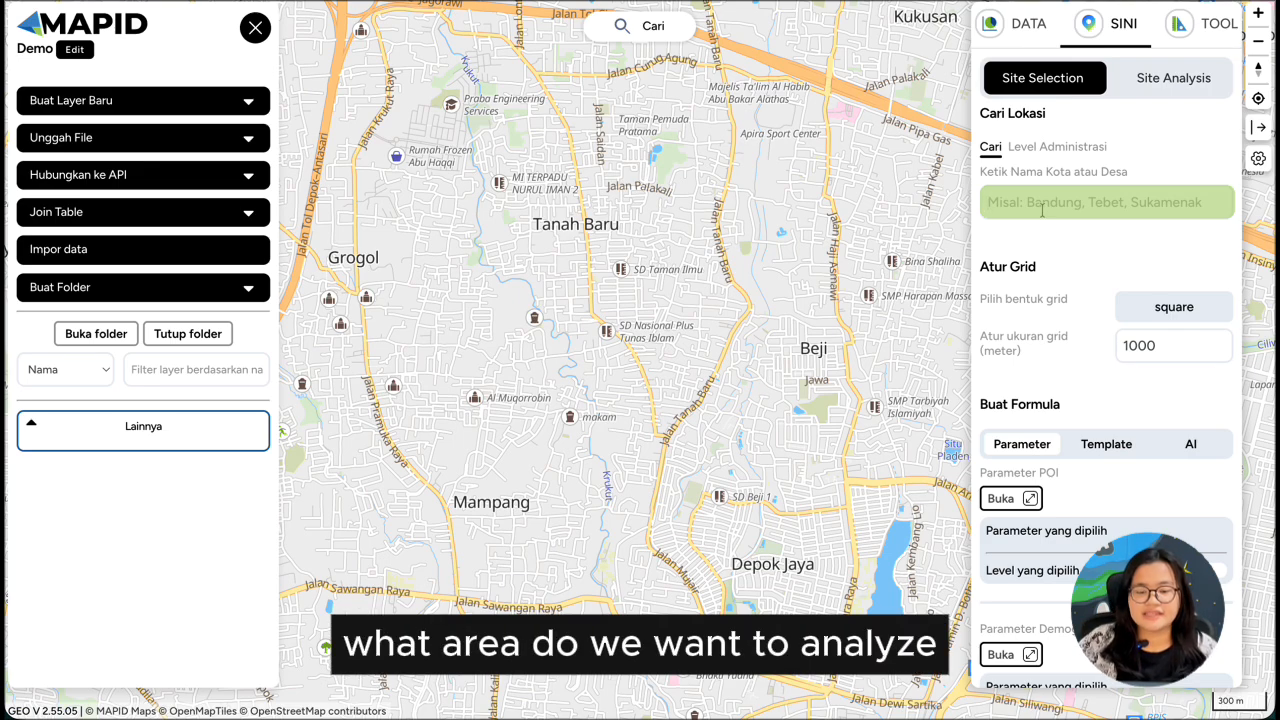
{"action": "type", "text": "depok"}
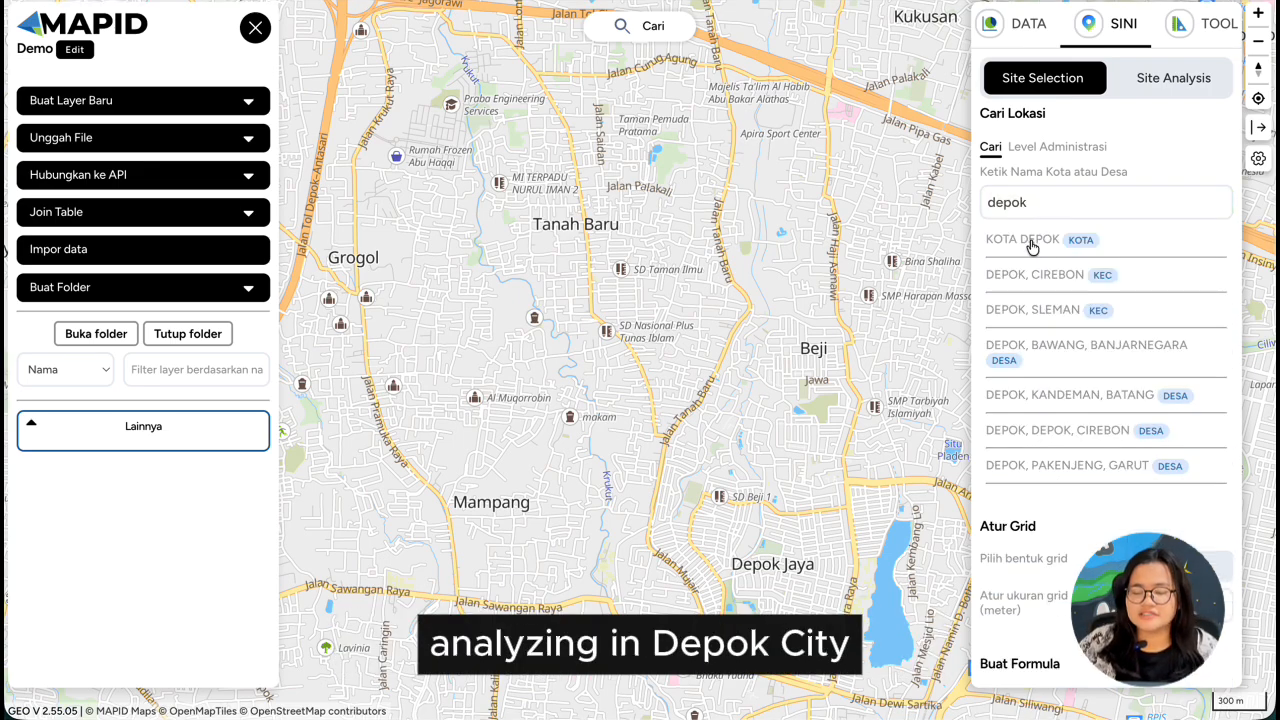
{"action": "left_click", "coordinate": [1030, 244]}
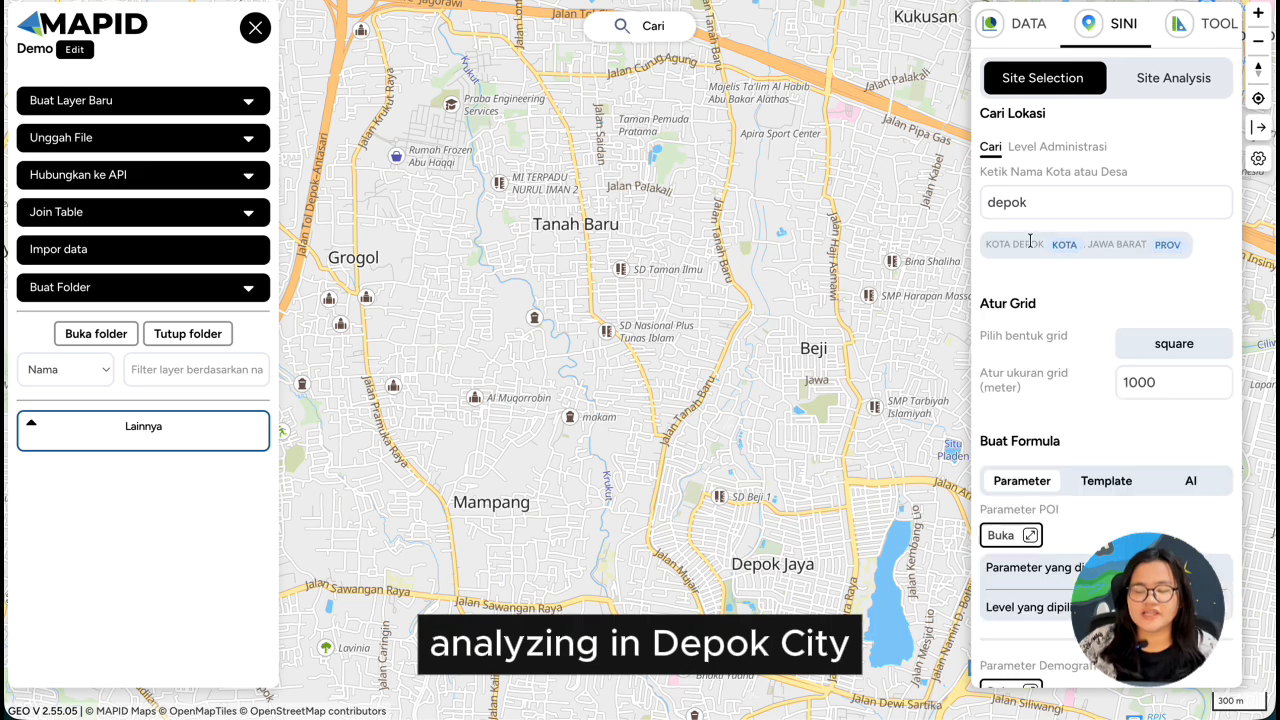
{"action": "scroll", "coordinate": [1043, 274], "scroll_direction": "down", "scroll_amount": 1}
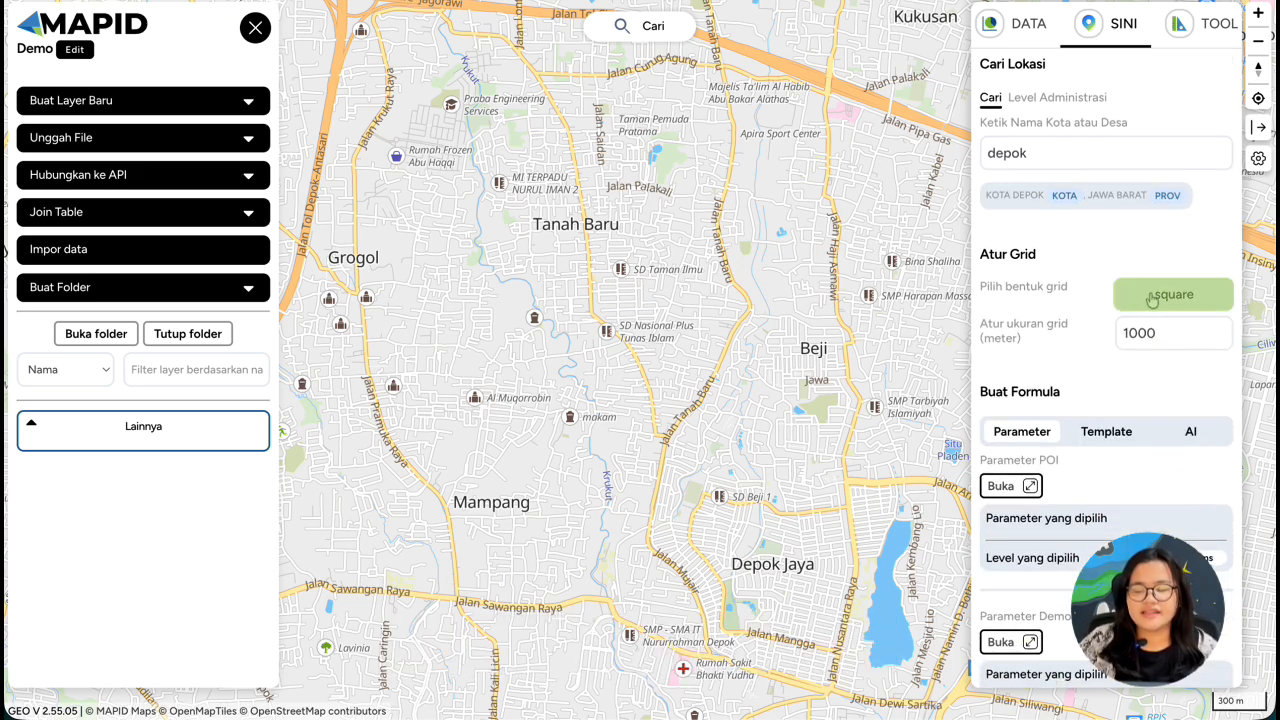
{"action": "left_click", "coordinate": [1152, 298]}
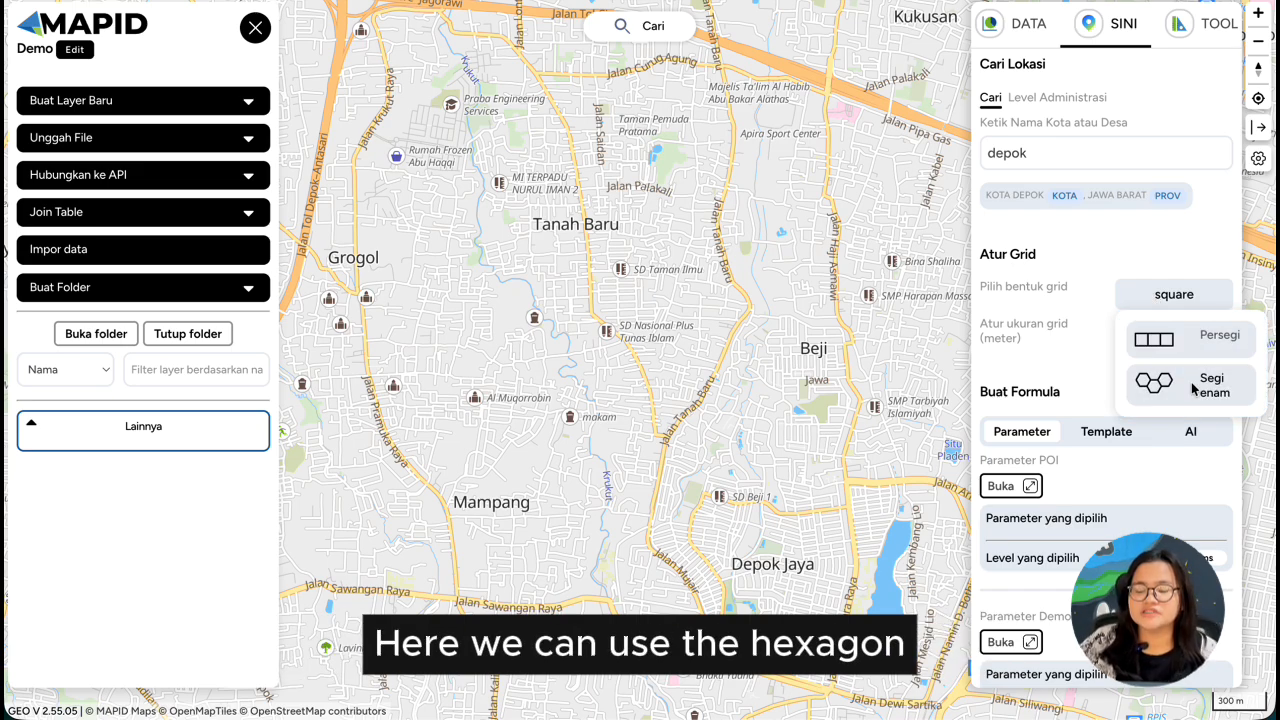
{"action": "left_click", "coordinate": [1193, 389]}
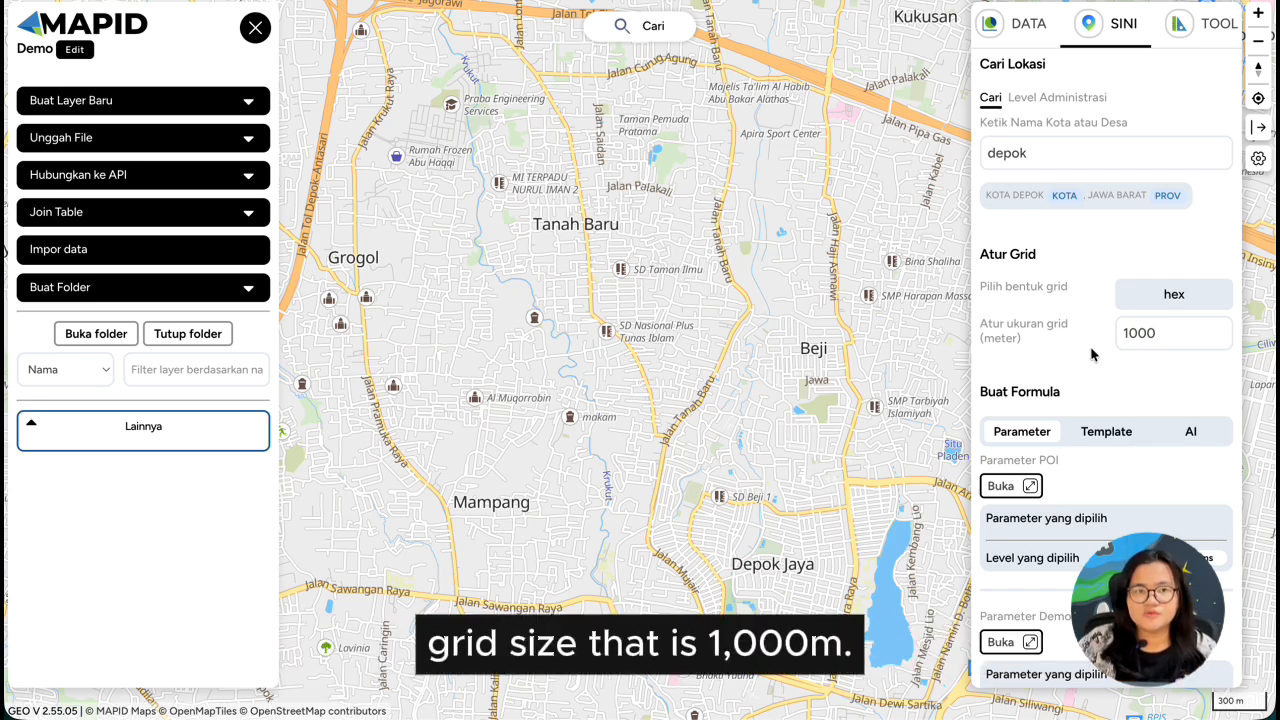
- Review the POI parameter choices at the Kategori Umum, Subkategori and Entitas Spesifik levels
{"action": "scroll", "coordinate": [1091, 354], "scroll_direction": "down", "scroll_amount": 4}
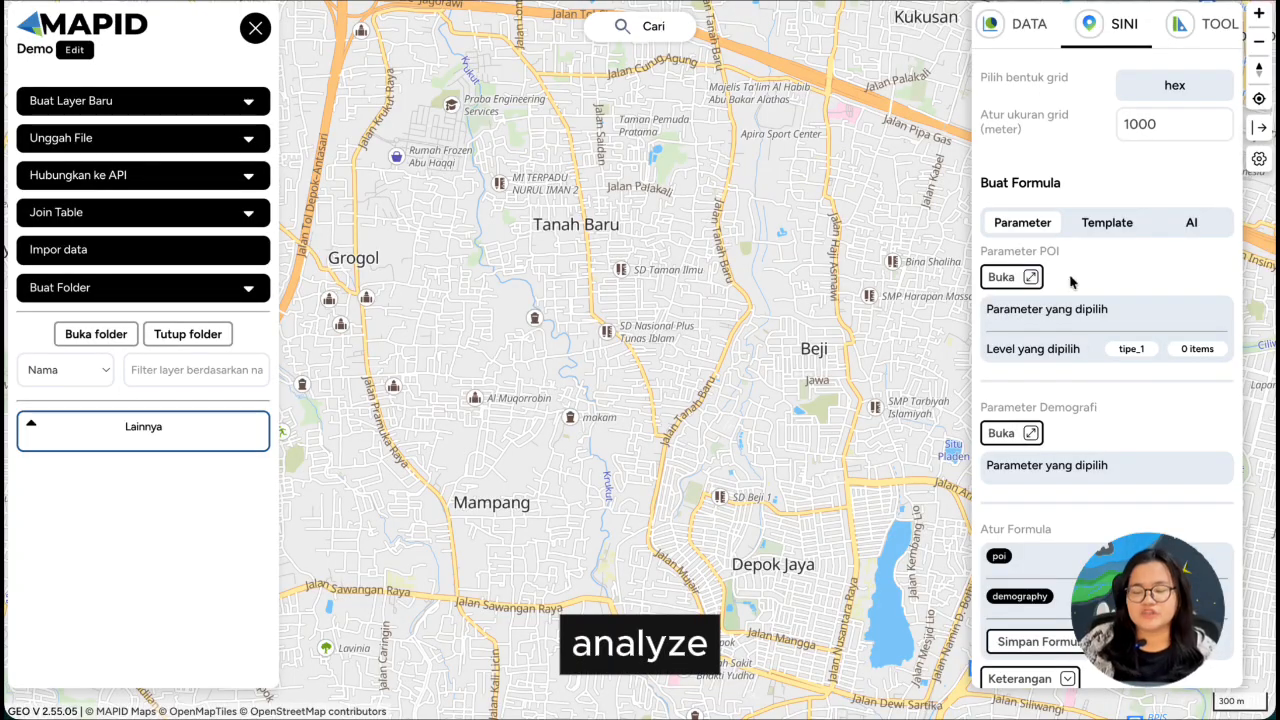
{"action": "left_click", "coordinate": [1016, 281]}
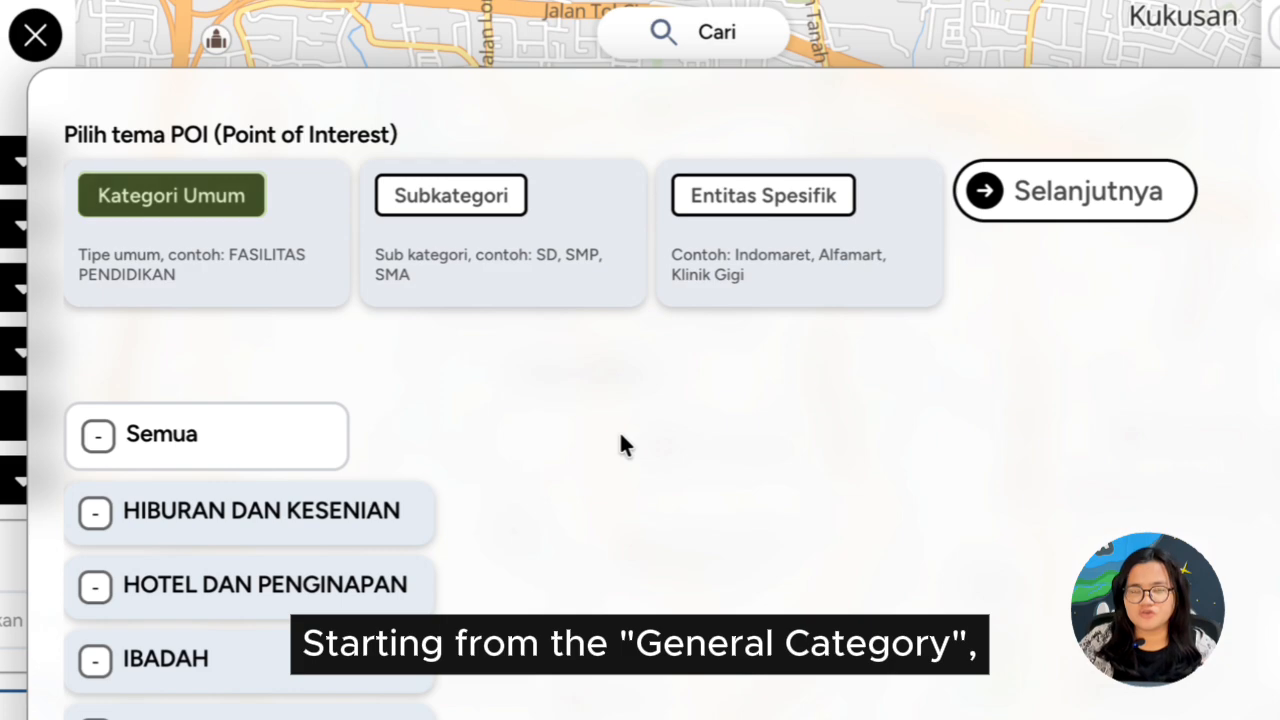
{"action": "left_click", "coordinate": [484, 212]}
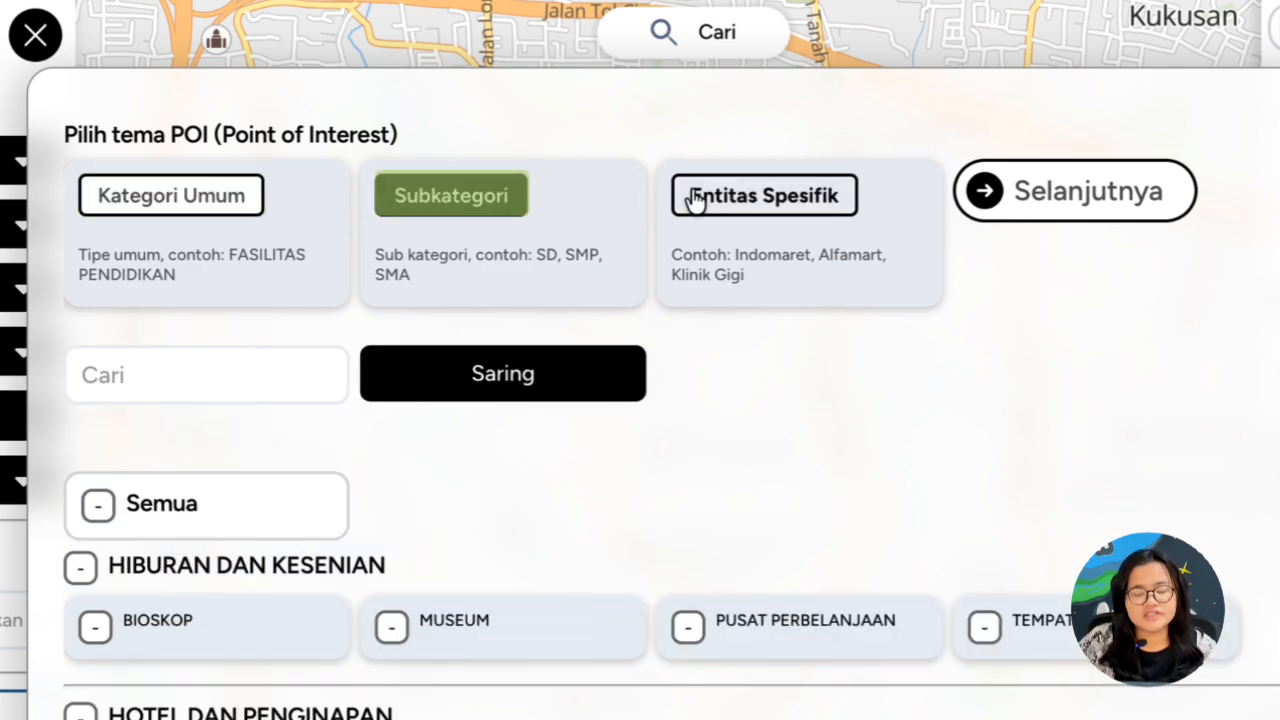
{"action": "left_click", "coordinate": [752, 208]}
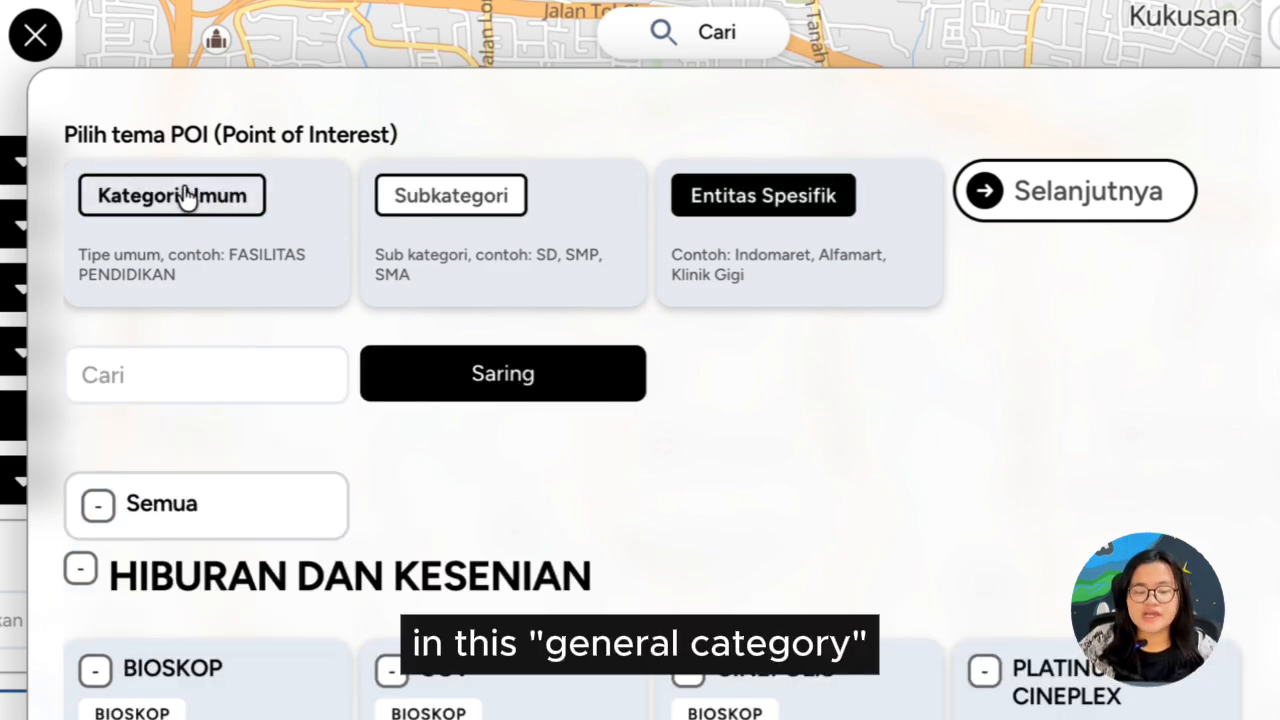
{"action": "left_click", "coordinate": [186, 194]}
{"action": "scroll", "coordinate": [308, 710], "scroll_direction": "down", "scroll_amount": 3}
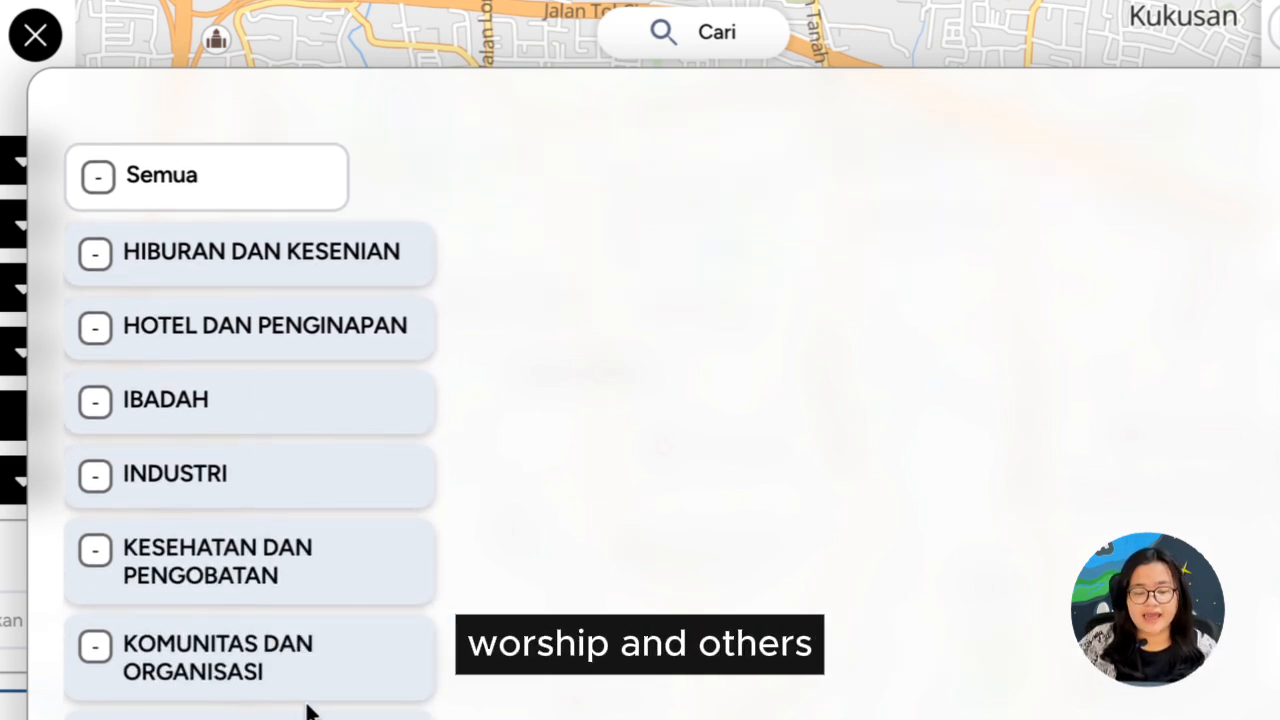
{"action": "scroll", "coordinate": [308, 710], "scroll_direction": "up", "scroll_amount": 3}
{"action": "left_click", "coordinate": [455, 212]}
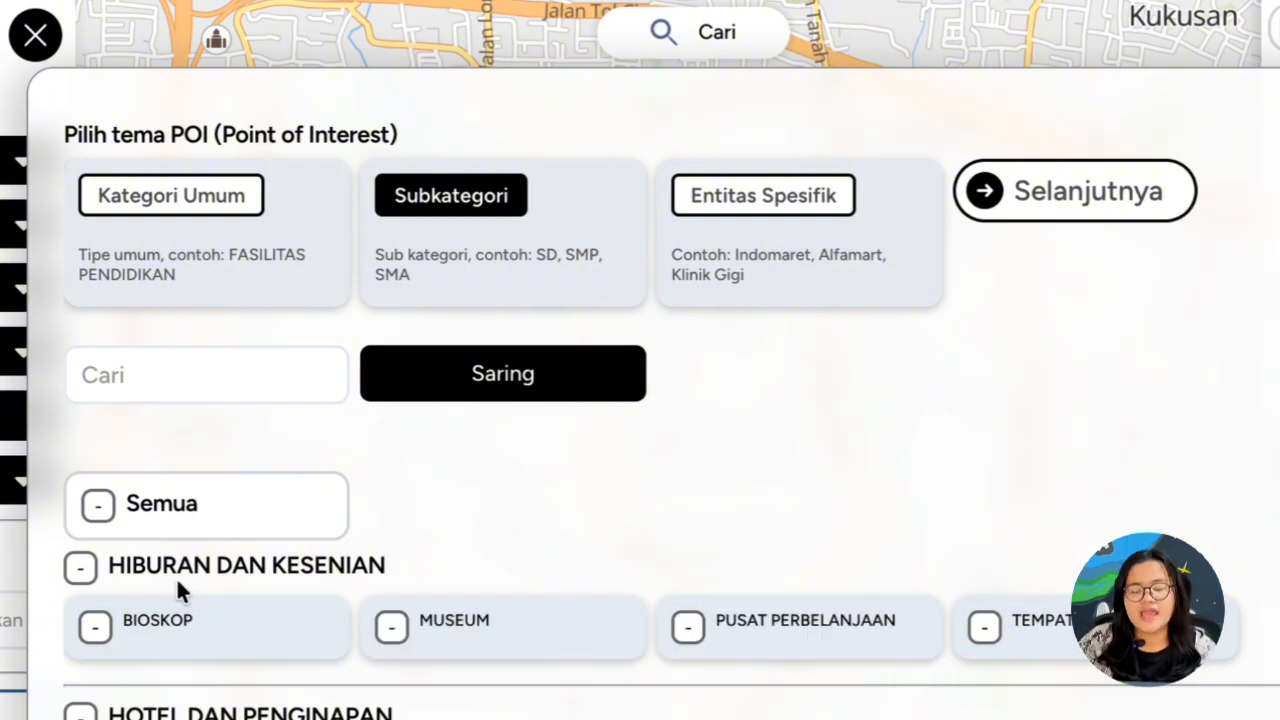
{"action": "left_click", "coordinate": [763, 197]}
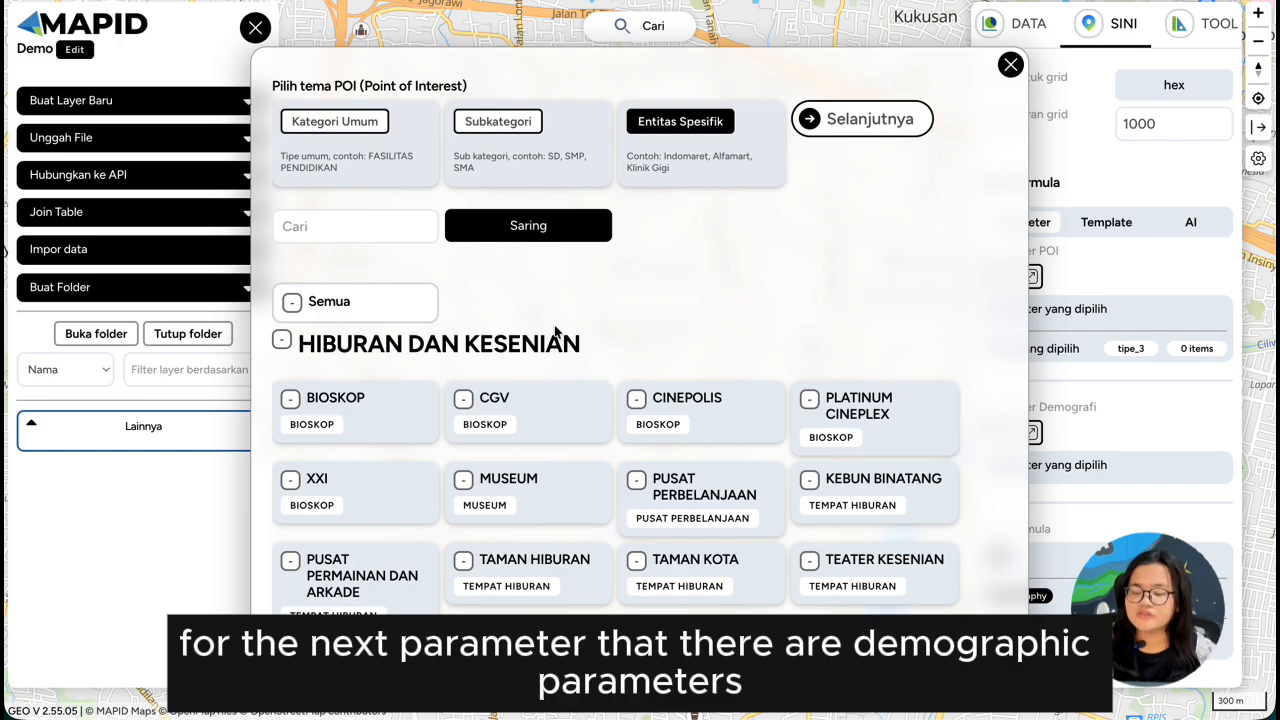
{"action": "left_click", "coordinate": [1010, 64]}
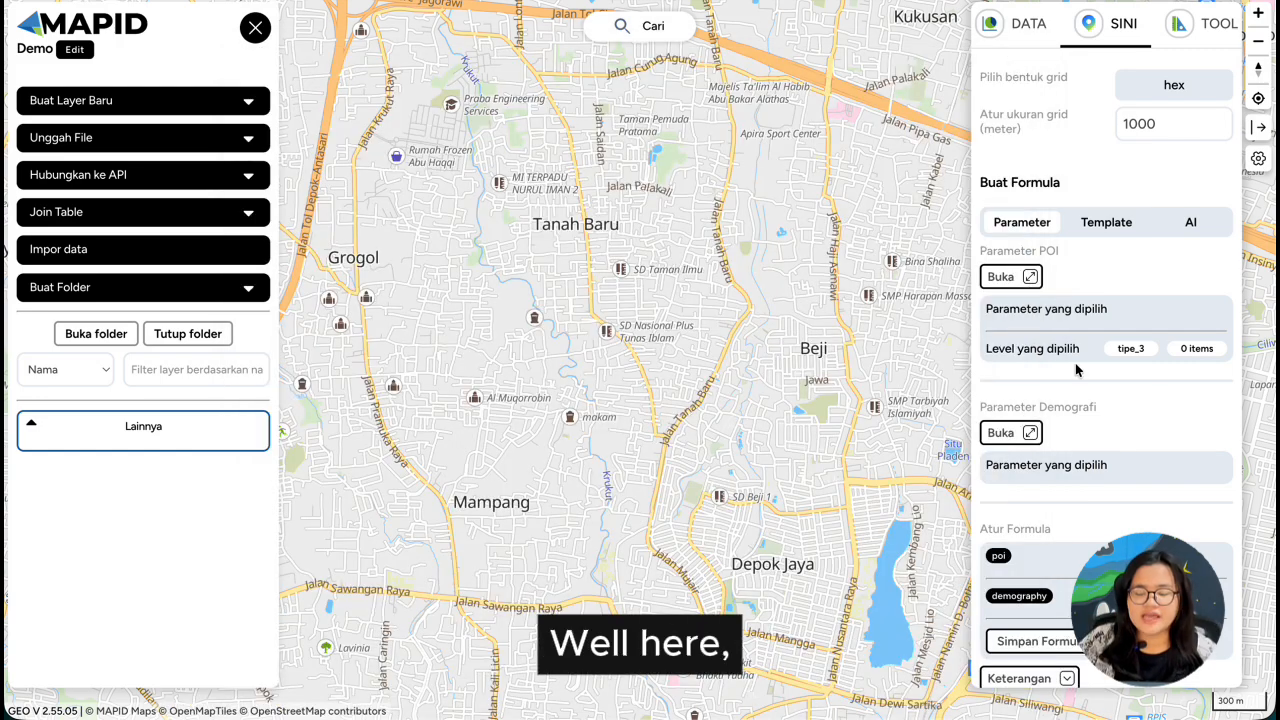
- Look through the available demographic parameters, from population density, religion and age to marital status, education and occupation
{"action": "left_click", "coordinate": [1003, 436]}
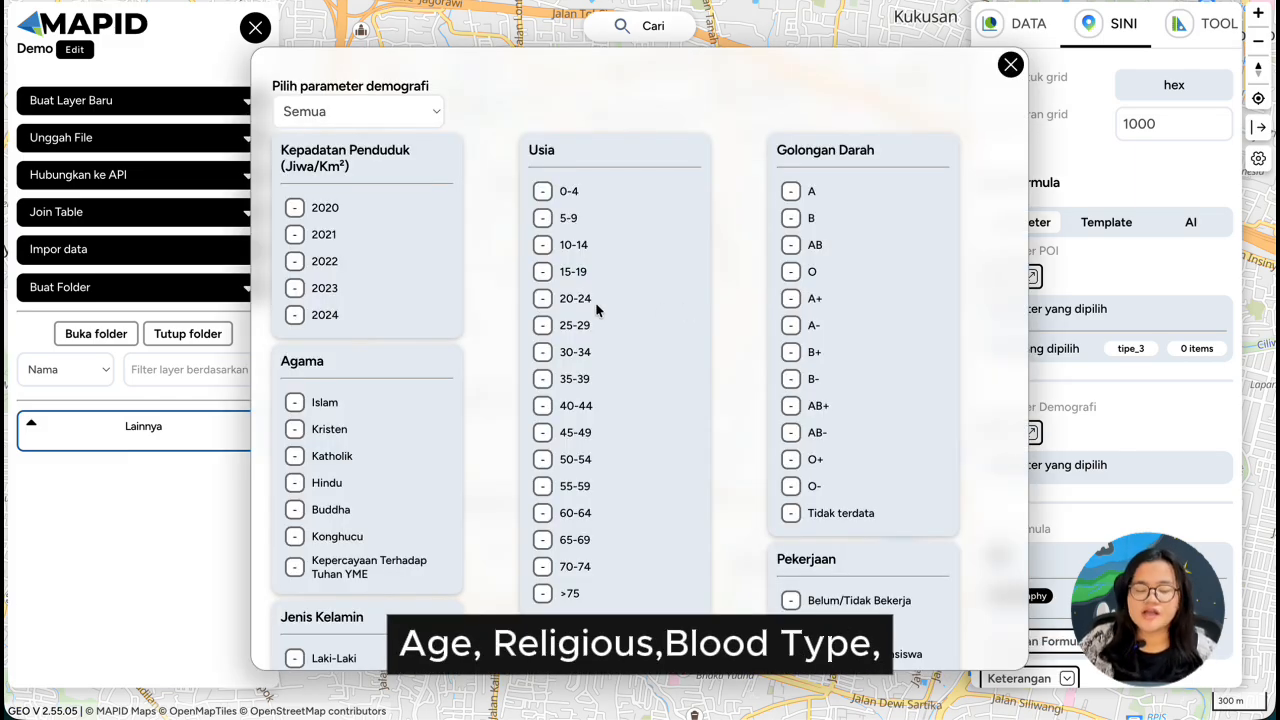
{"action": "scroll", "coordinate": [421, 301], "scroll_direction": "down", "scroll_amount": 3}
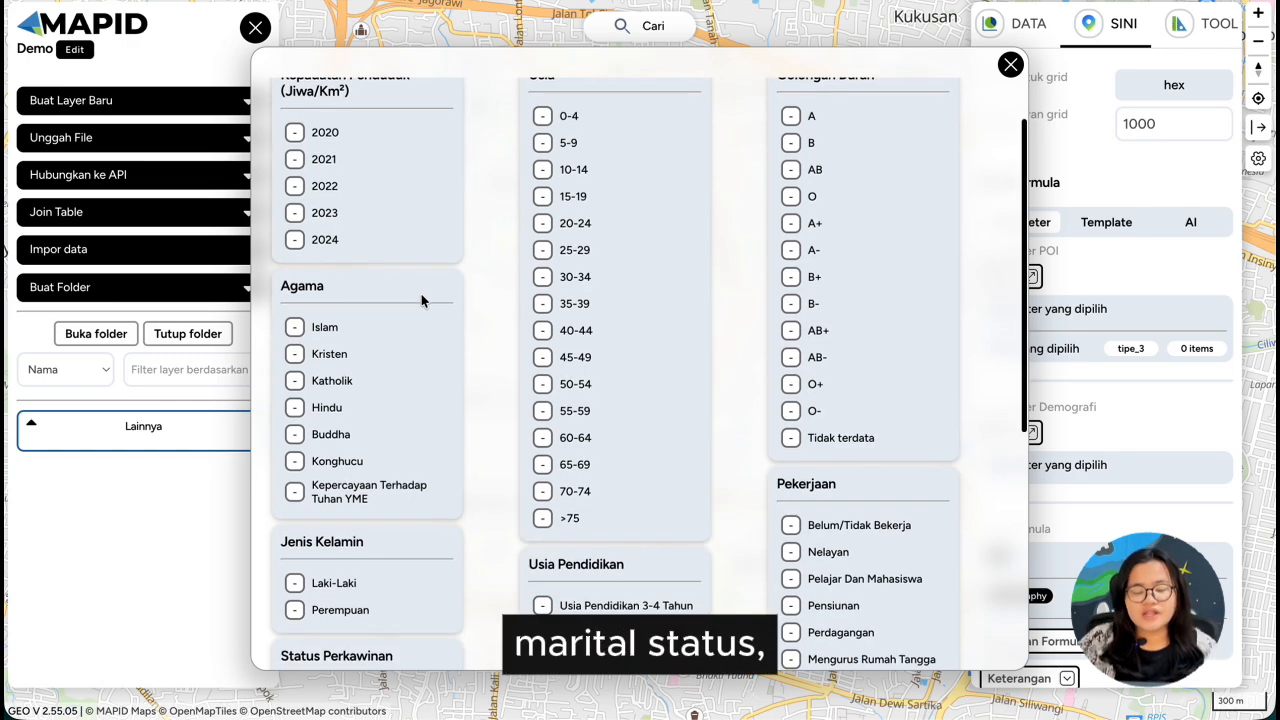
{"action": "scroll", "coordinate": [421, 301], "scroll_direction": "down", "scroll_amount": 2}
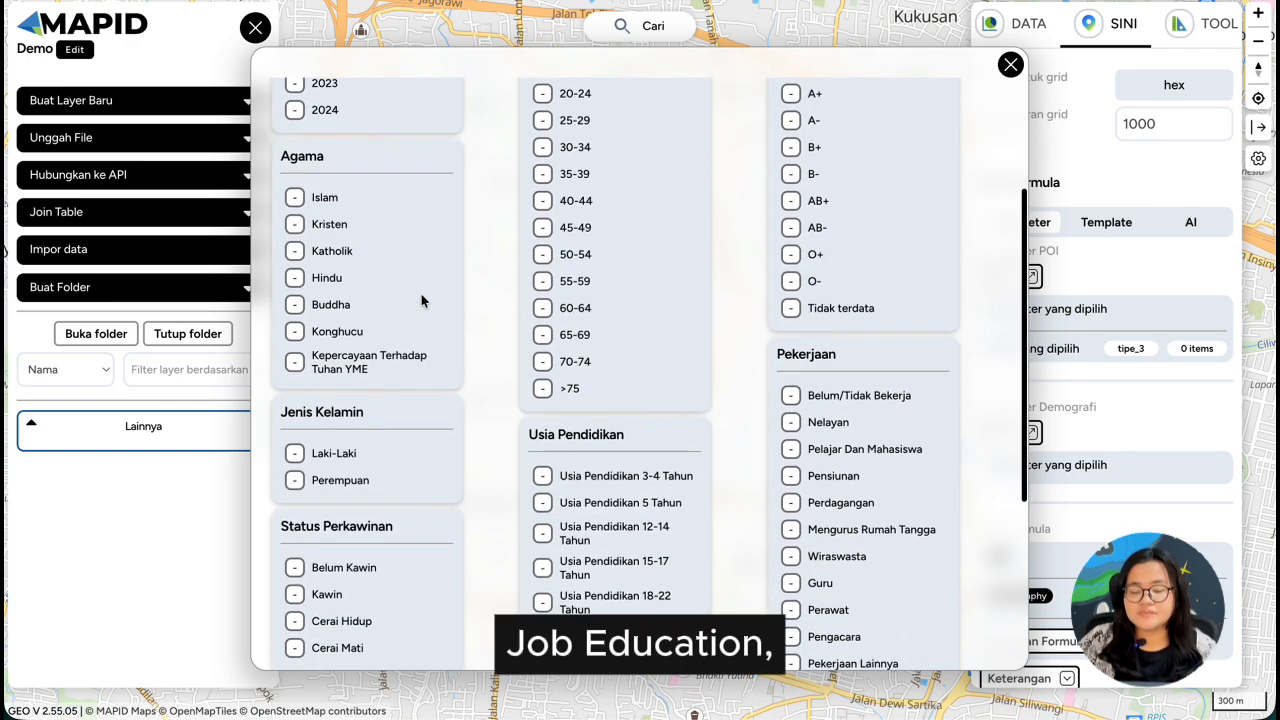
{"action": "scroll", "coordinate": [421, 301], "scroll_direction": "down", "scroll_amount": 1}
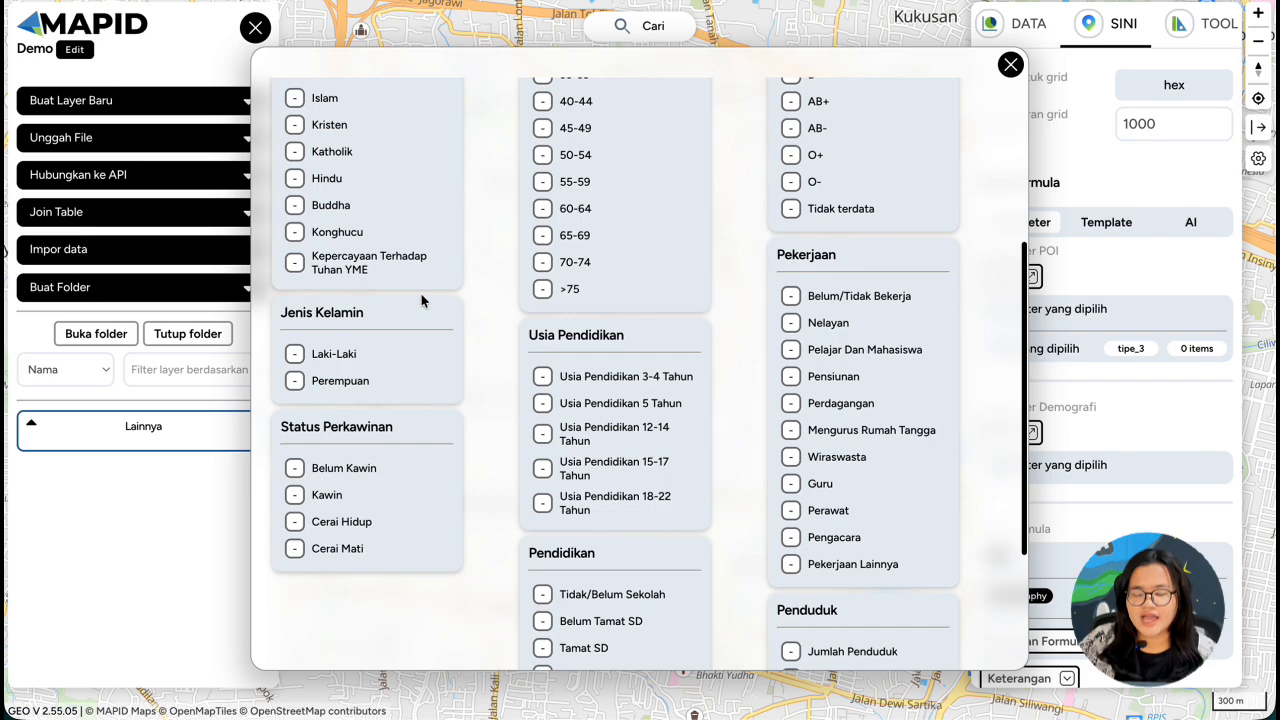
{"action": "scroll", "coordinate": [421, 301], "scroll_direction": "down", "scroll_amount": 2}
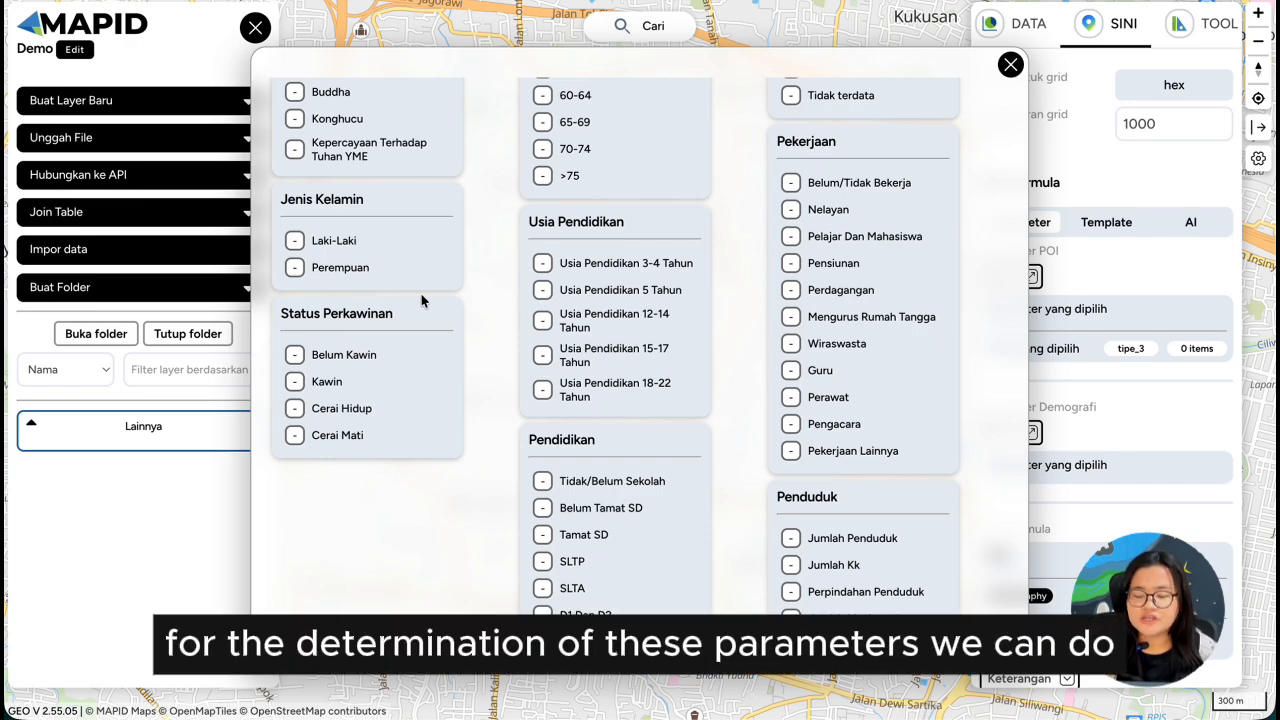
{"action": "scroll", "coordinate": [421, 300], "scroll_direction": "up", "scroll_amount": 5}
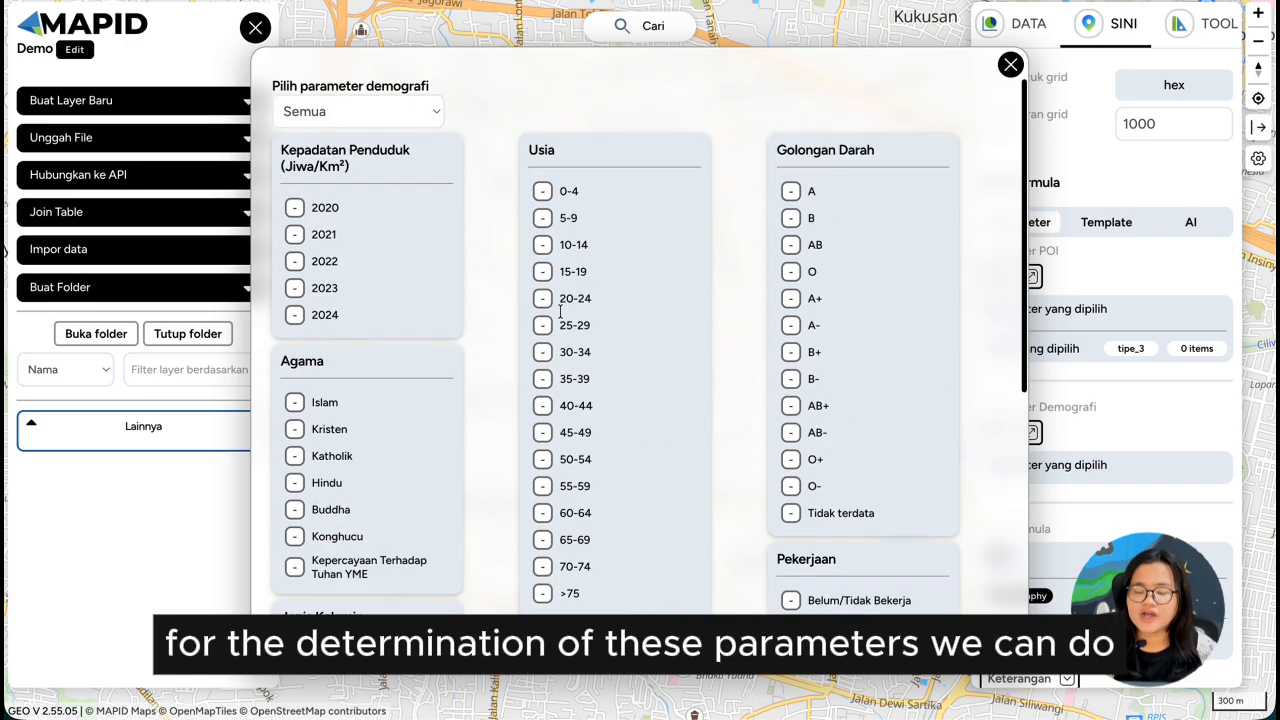
{"action": "left_click", "coordinate": [1011, 63]}
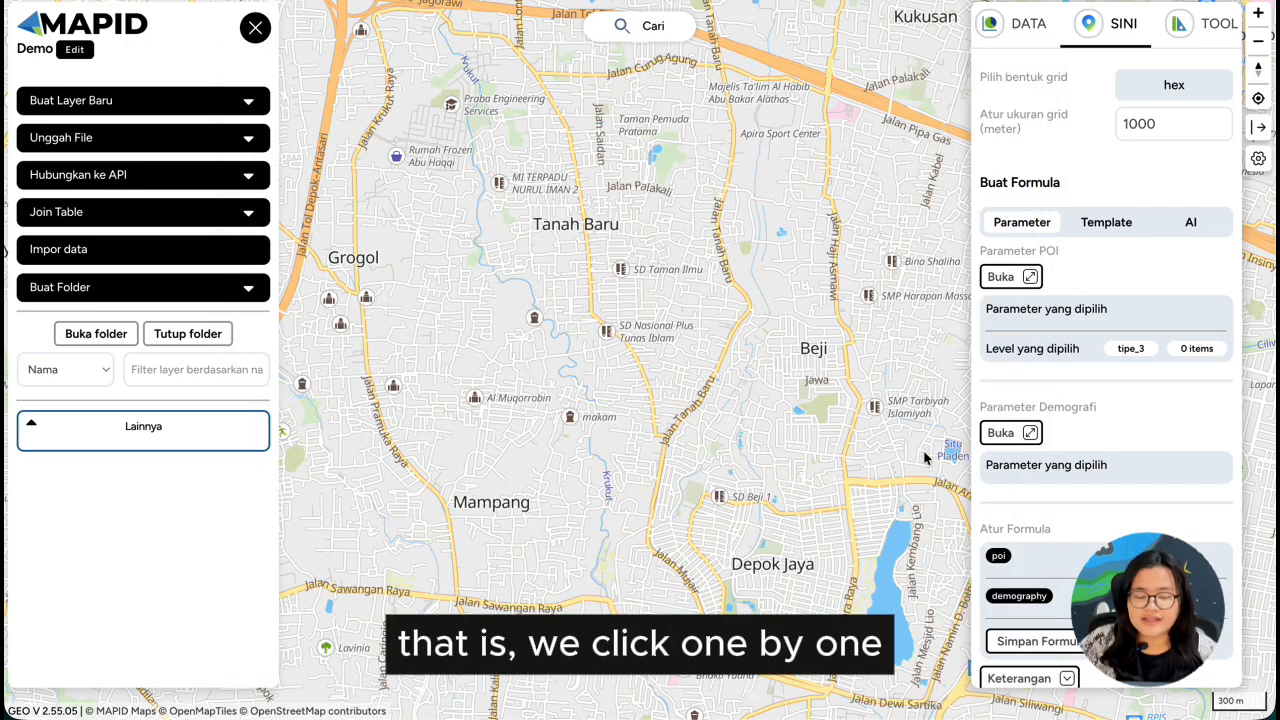
{"action": "left_click", "coordinate": [1000, 277]}
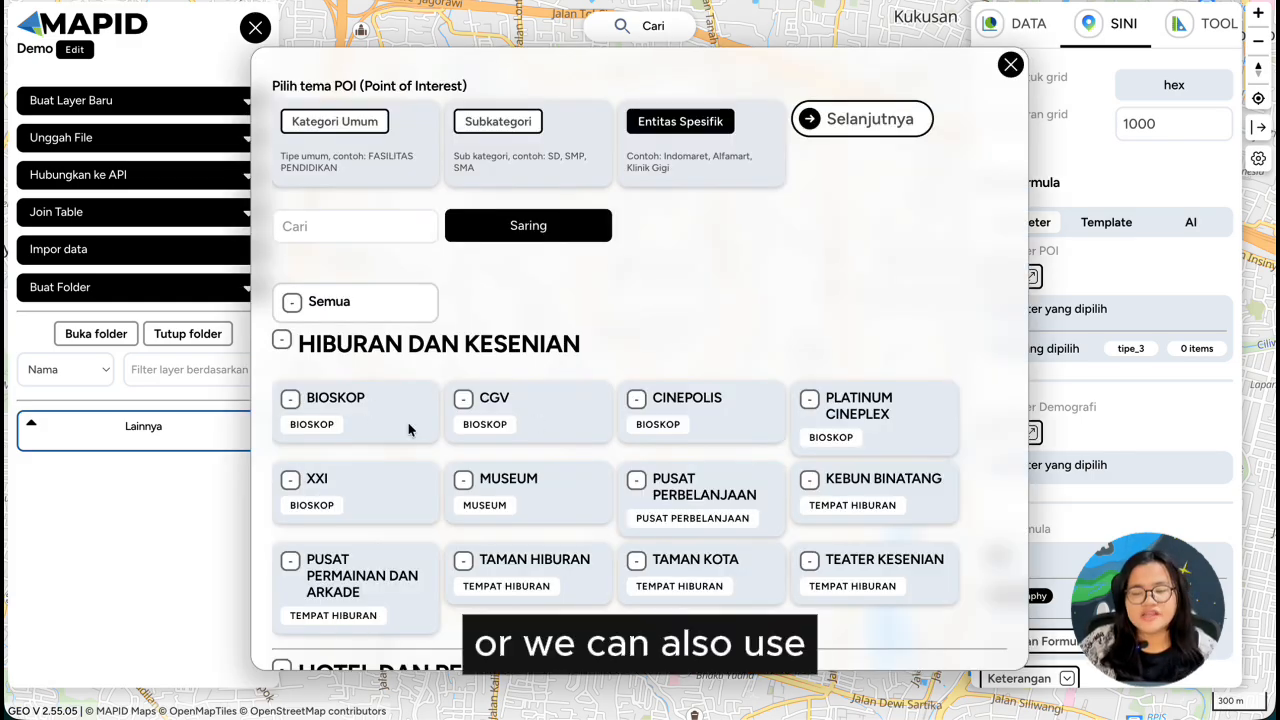
{"action": "left_click", "coordinate": [290, 399]}
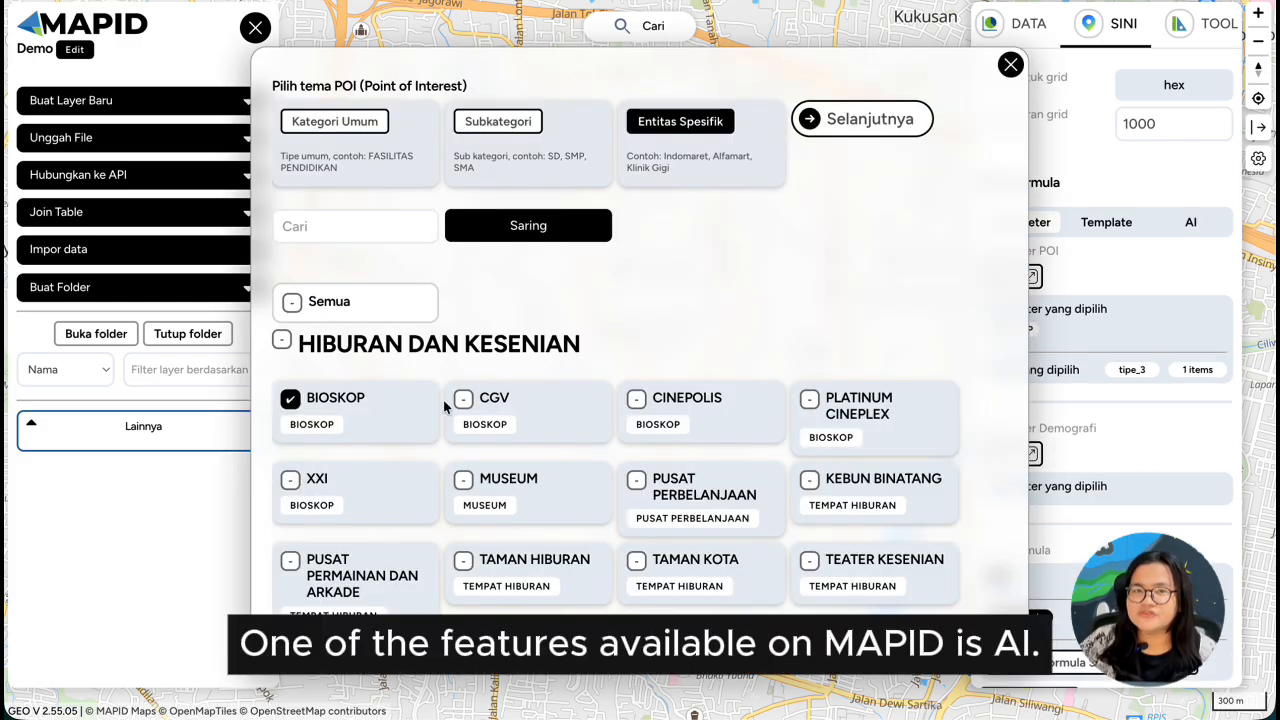
{"action": "left_click", "coordinate": [289, 402]}
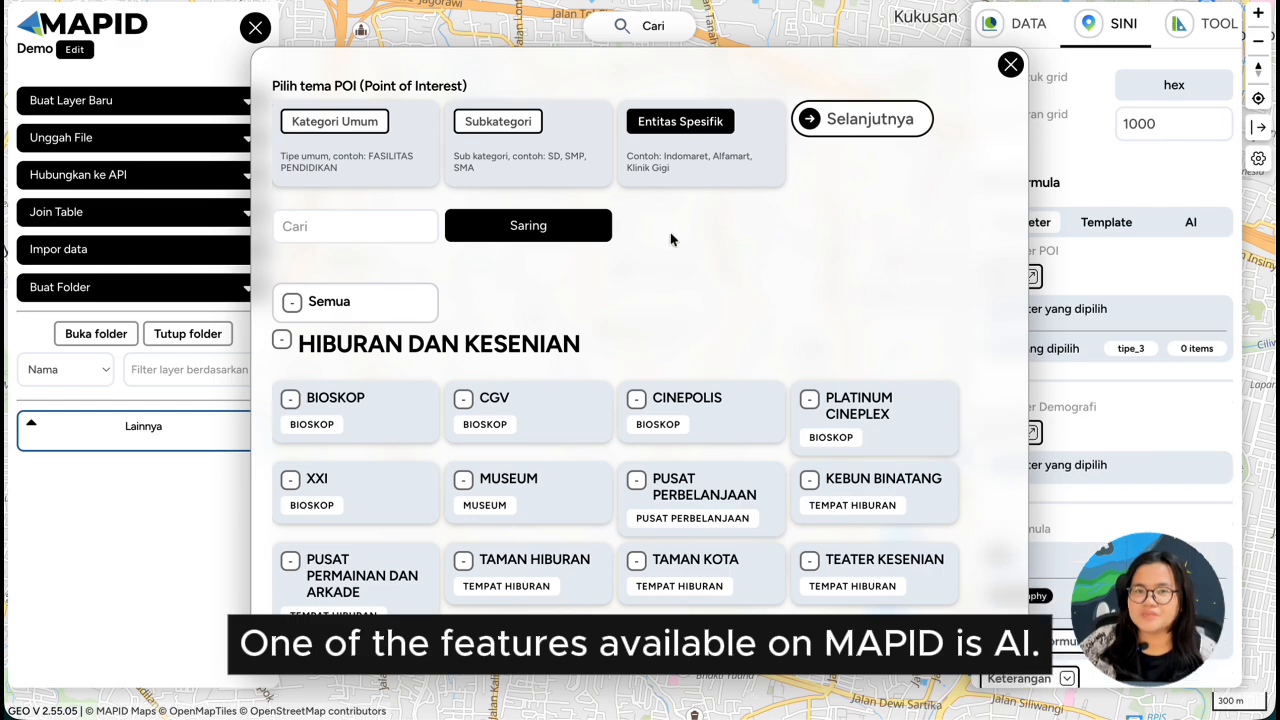
{"action": "left_click", "coordinate": [1010, 65]}
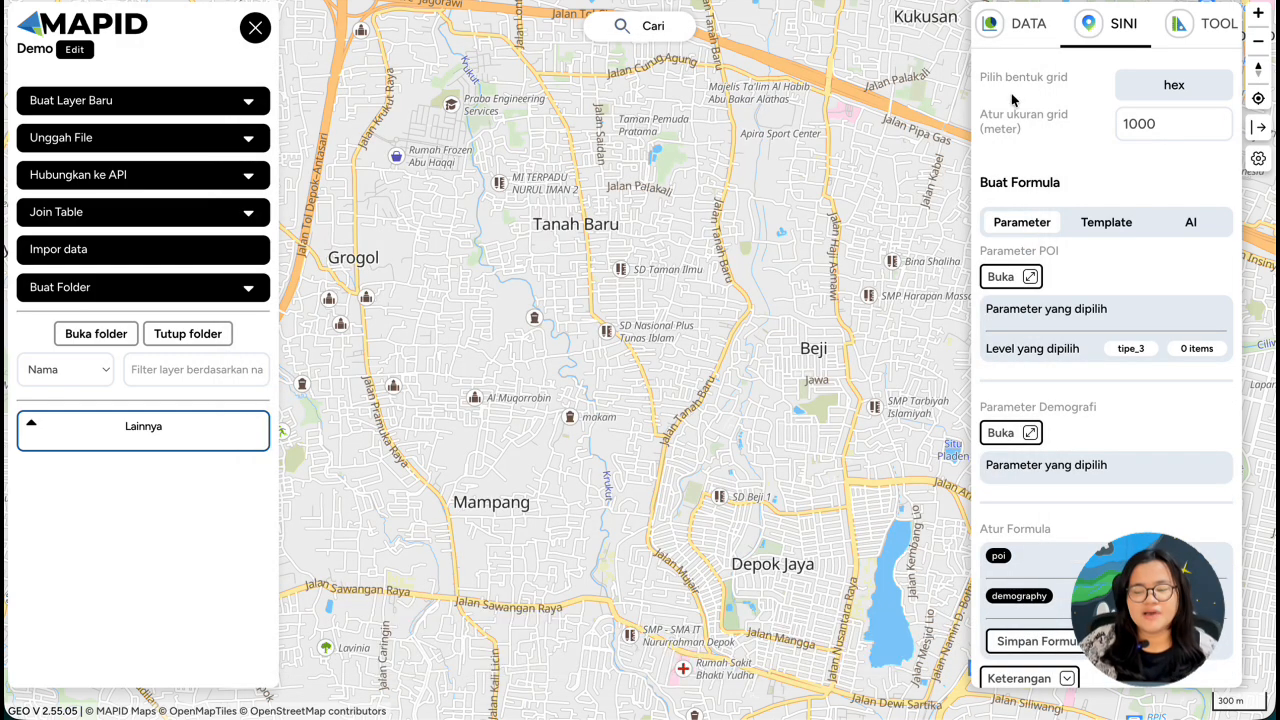
- Generate a formula with AI from the prompt "saya ingin membuka cabang toko daging dengan sasaran konsumen ibu rumah tangga, tolong buatkan parameternya"
{"action": "left_click", "coordinate": [1190, 222]}
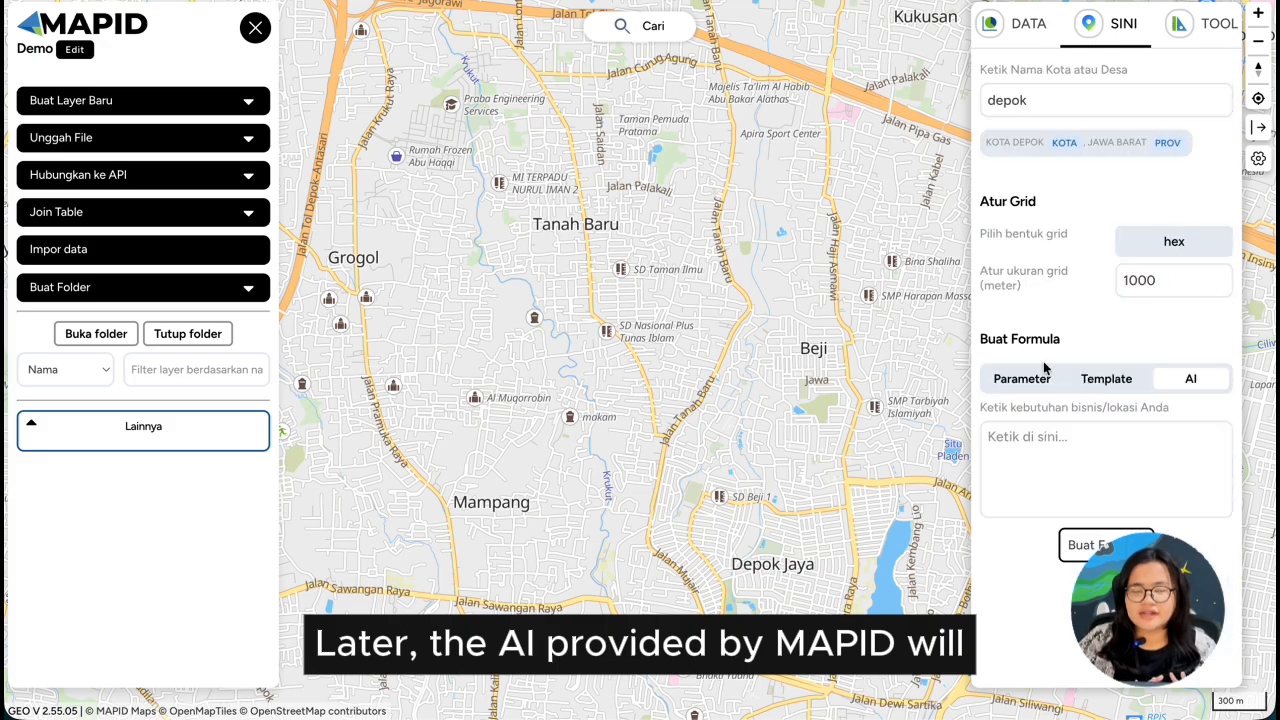
{"action": "left_click", "coordinate": [1023, 440]}
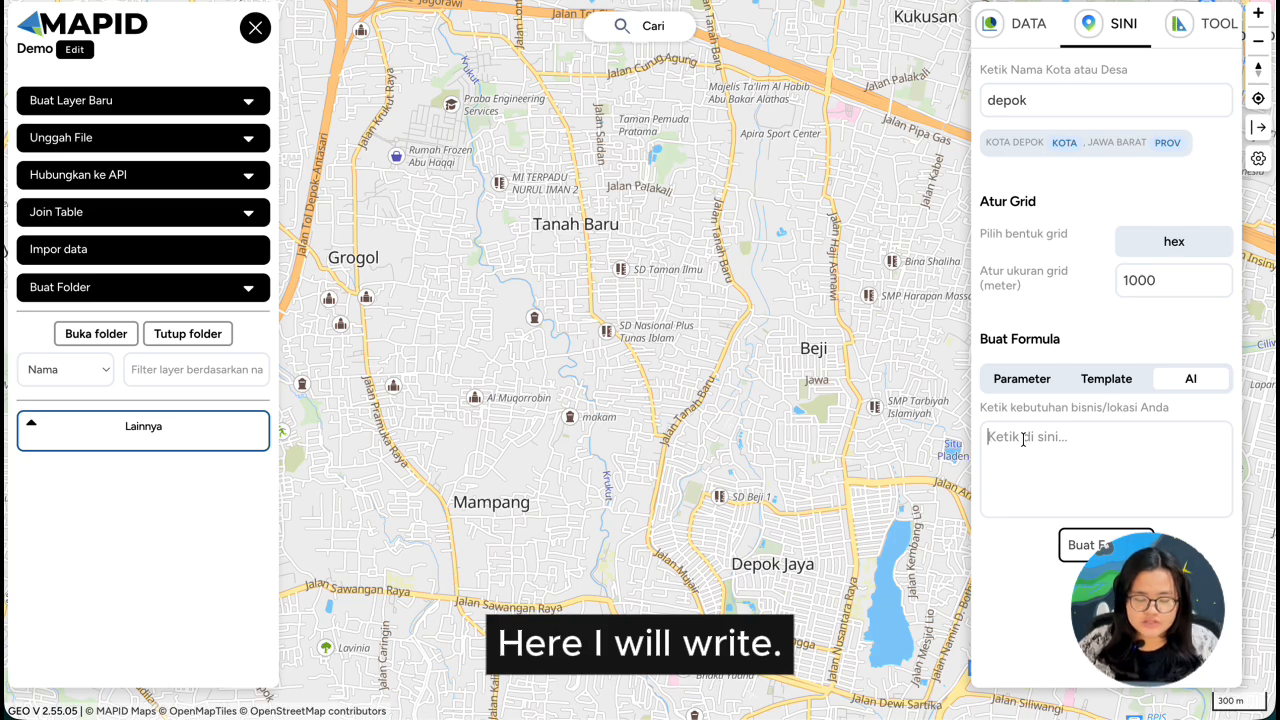
{"action": "type", "text": "saya ingin"}
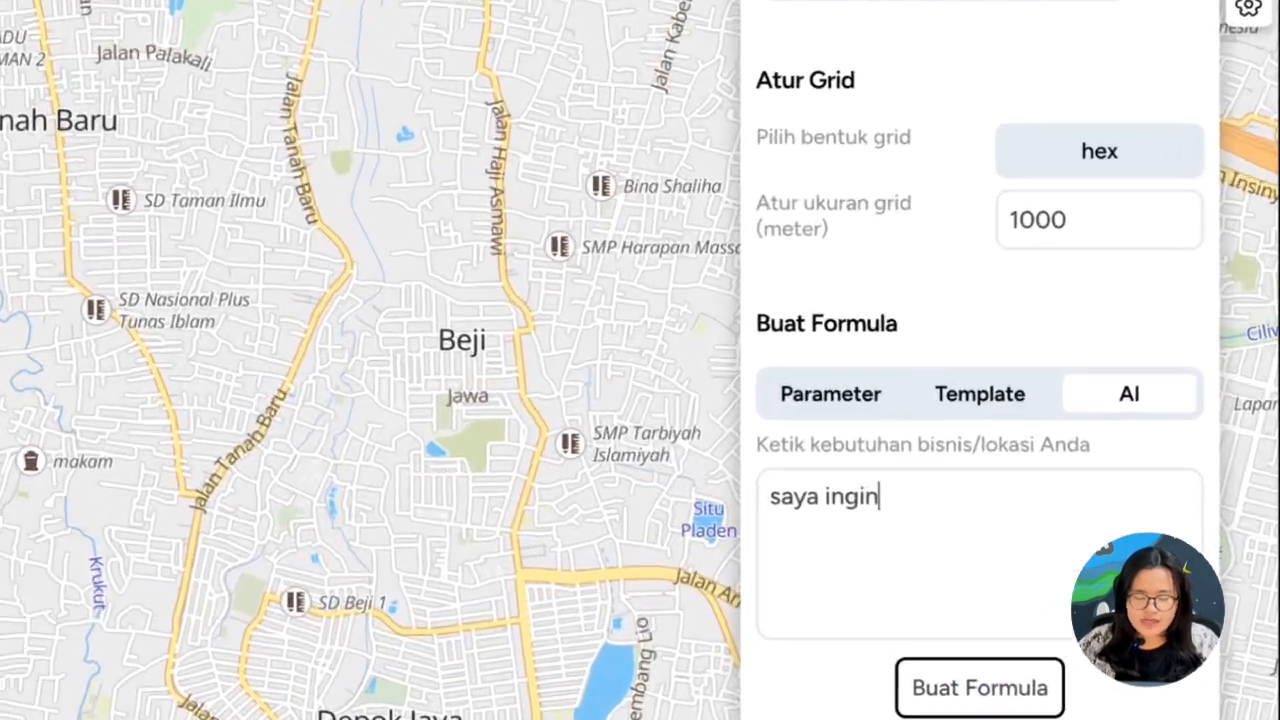
{"action": "type", "text": " membuka caba"}
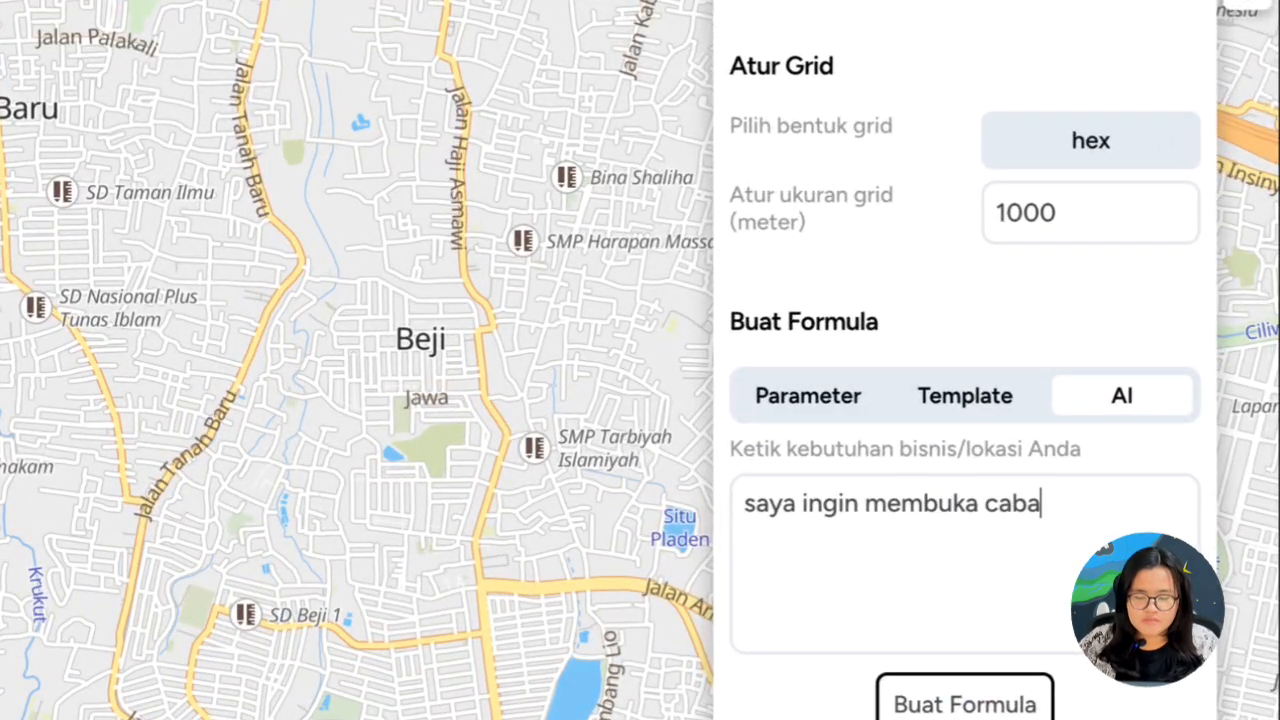
{"action": "type", "text": "ng toko da"}
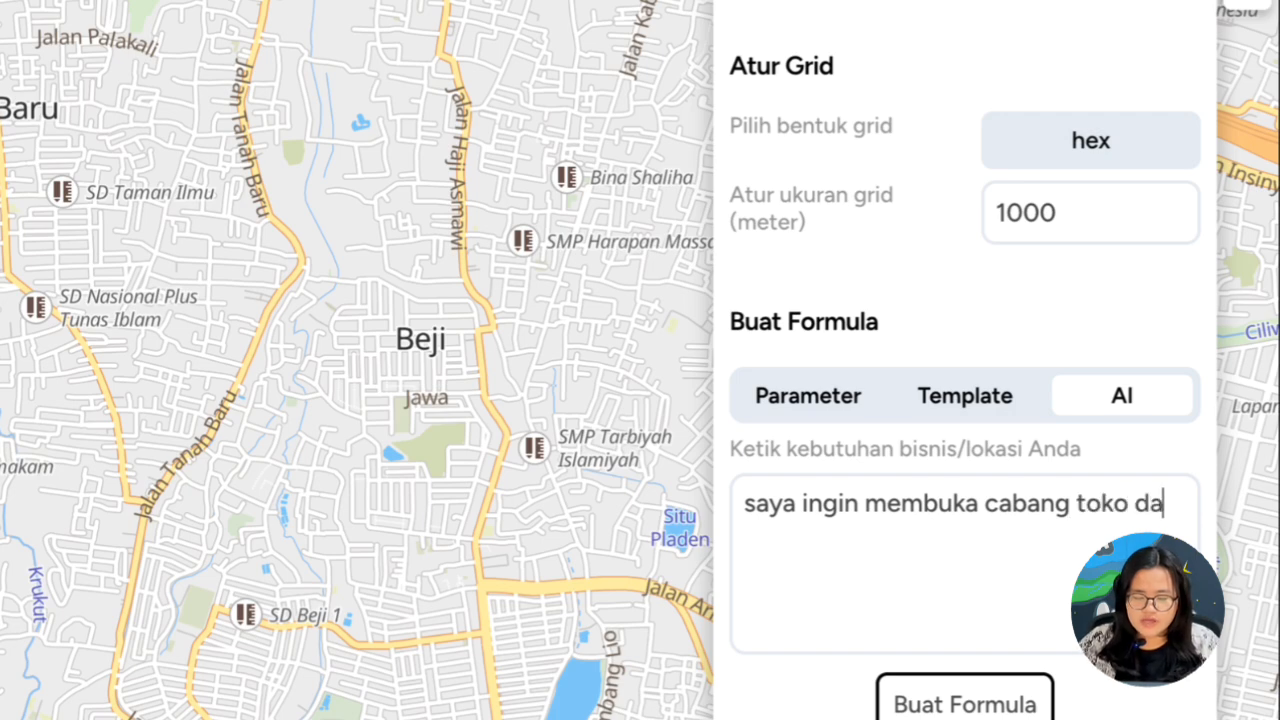
{"action": "type", "text": "ging"}
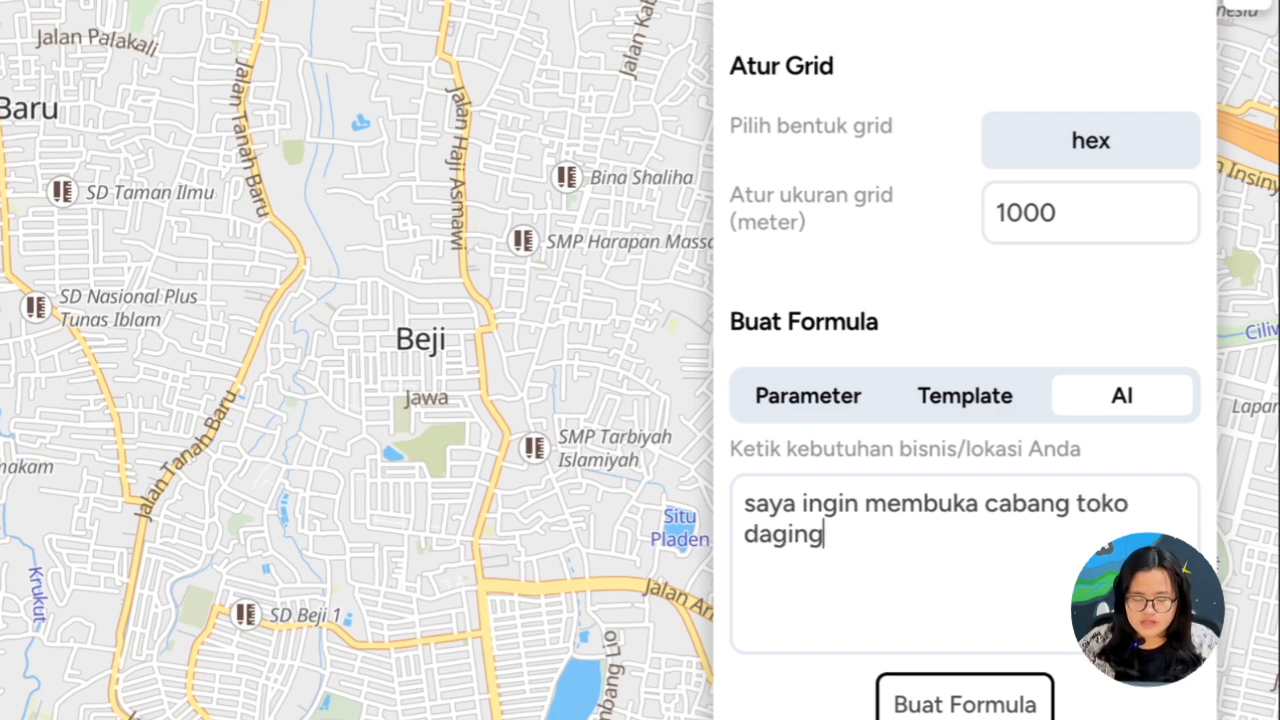
{"action": "type", "text": " dengan sasar"}
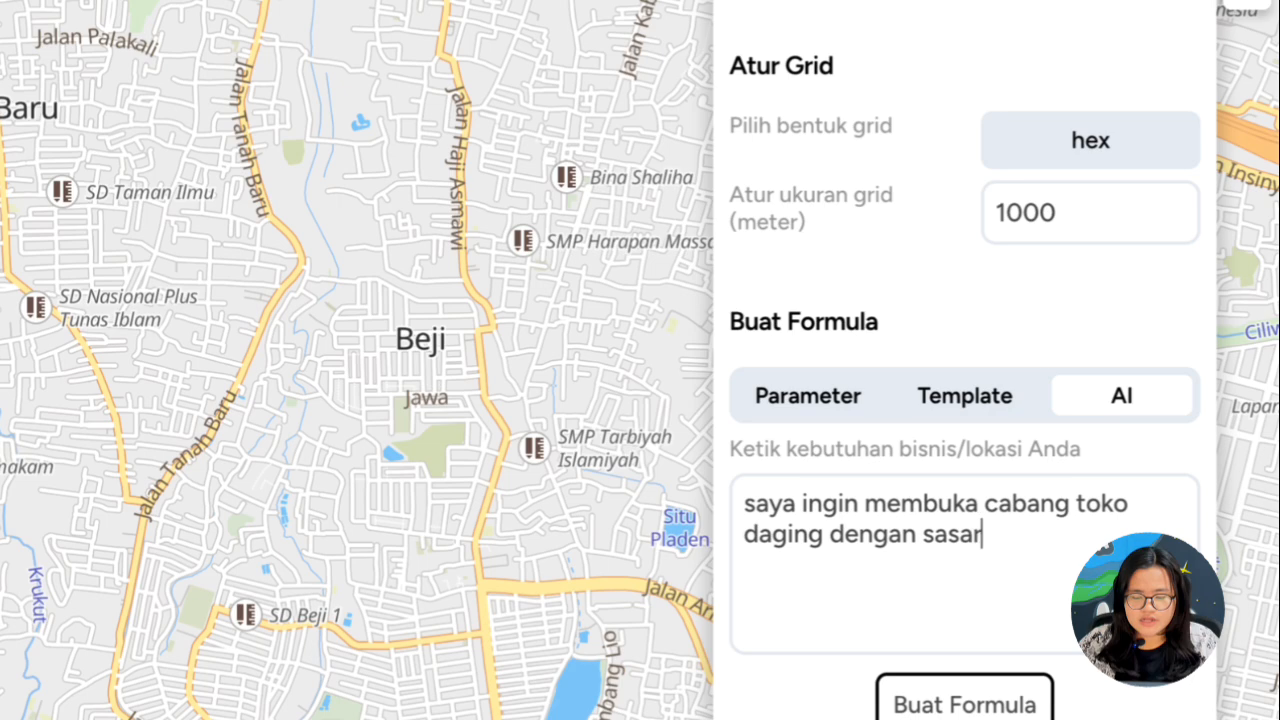
{"action": "type", "text": "an konsumen"}
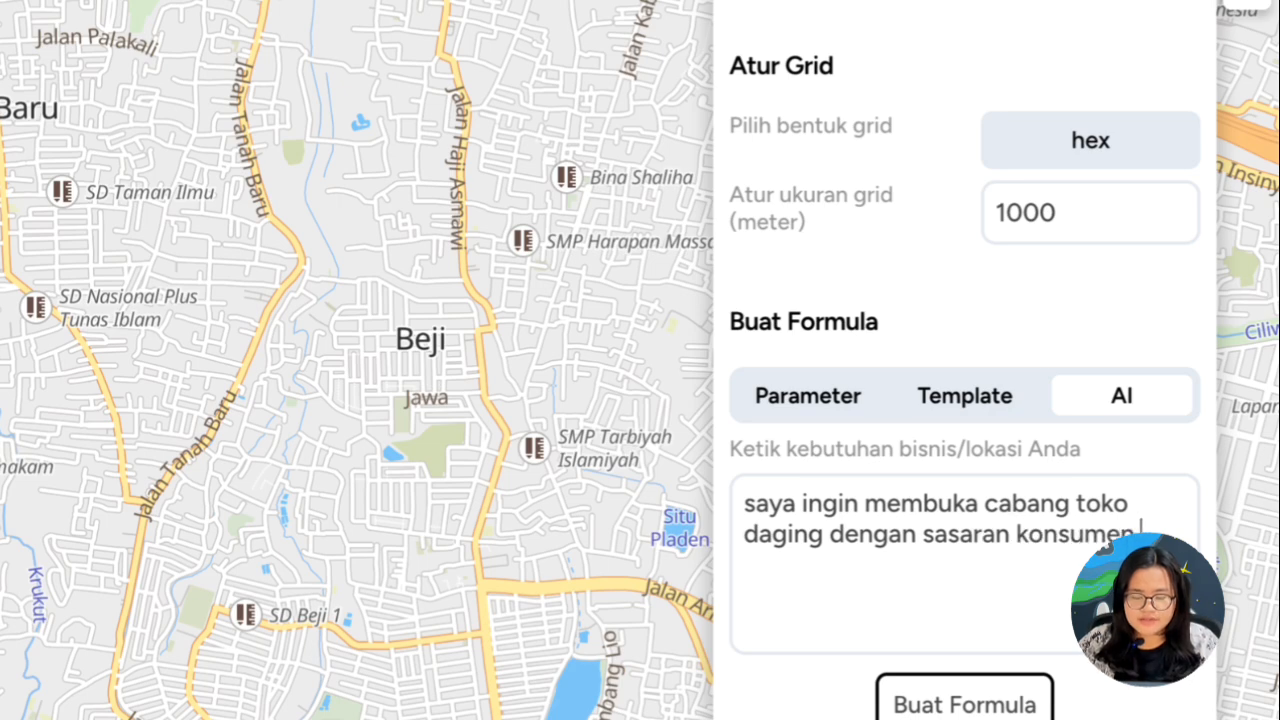
{"action": "type", "text": " ibu rumah tangga"}
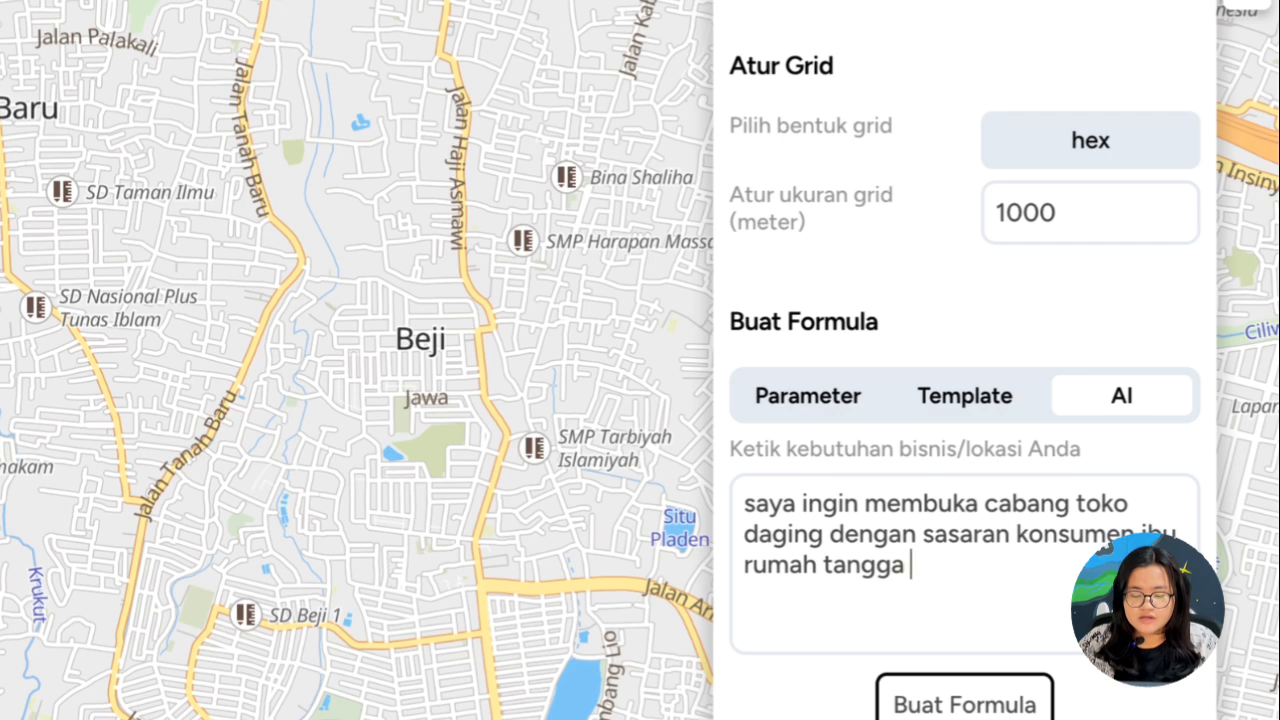
{"action": "key", "text": "BackSpace"}
{"action": "type", "text": ", tol"}
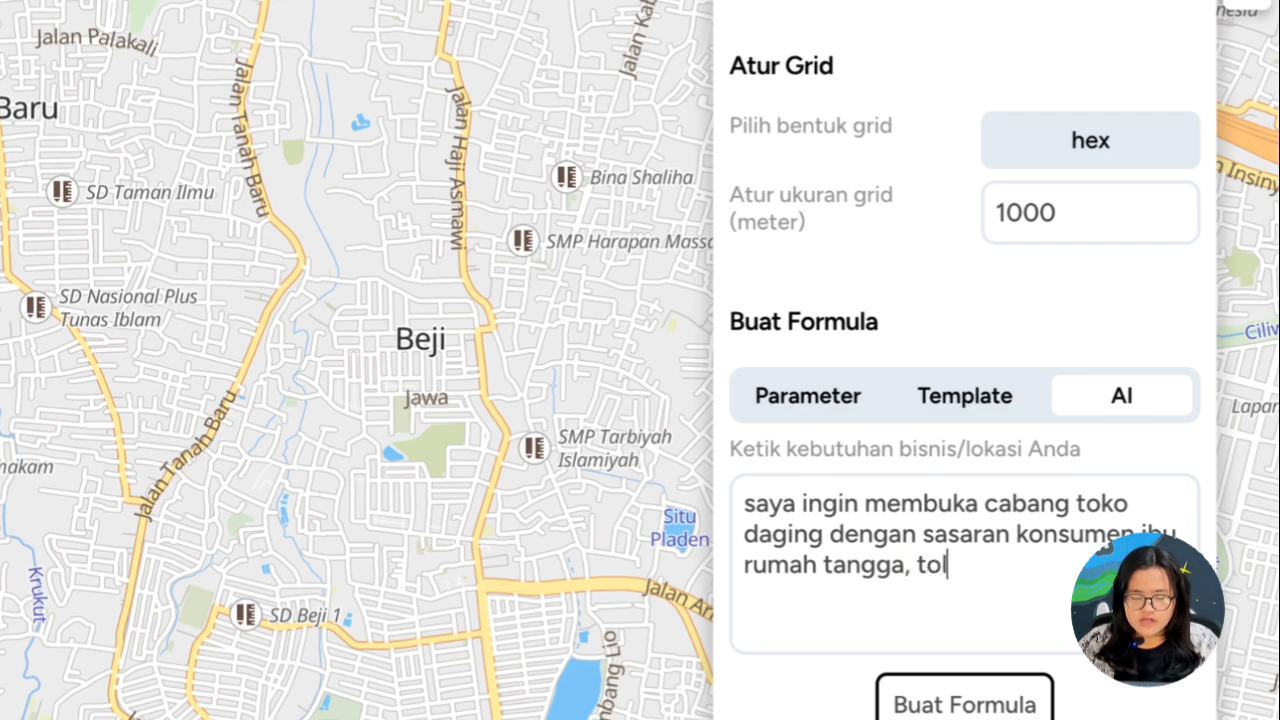
{"action": "type", "text": "ong buatk"}
{"action": "type", "text": "an"}
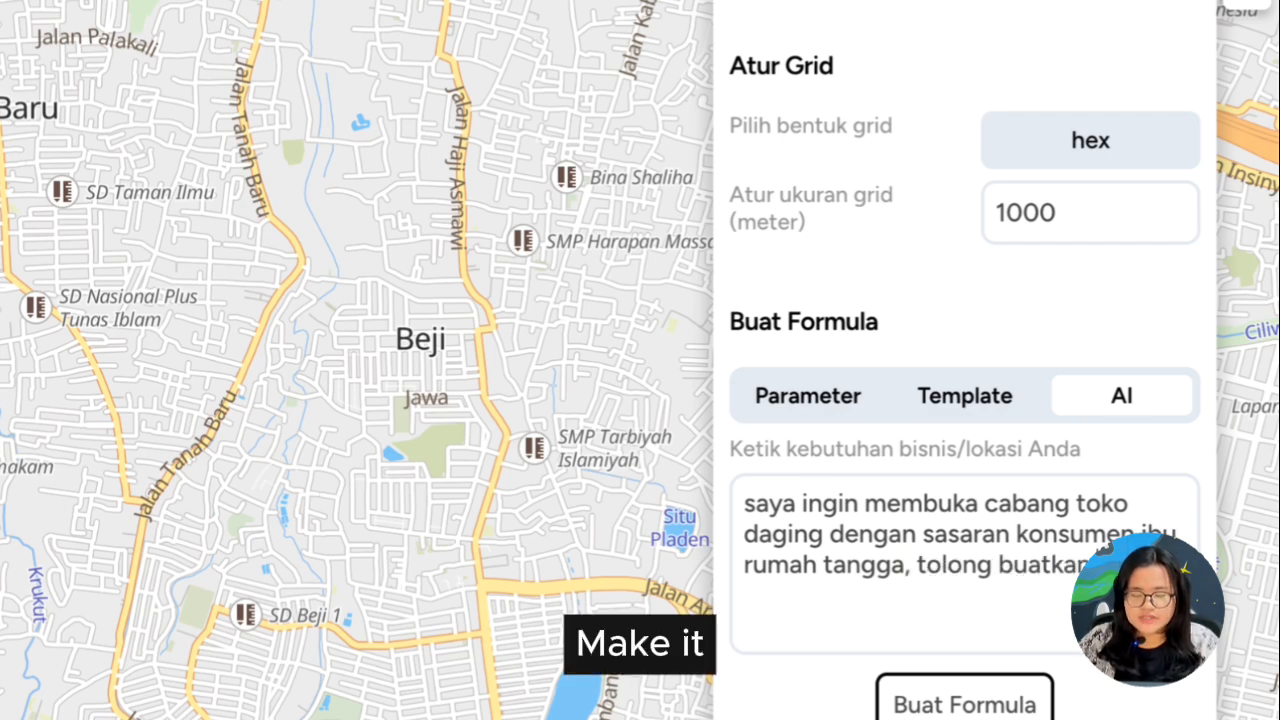
{"action": "type", "text": " parameternya"}
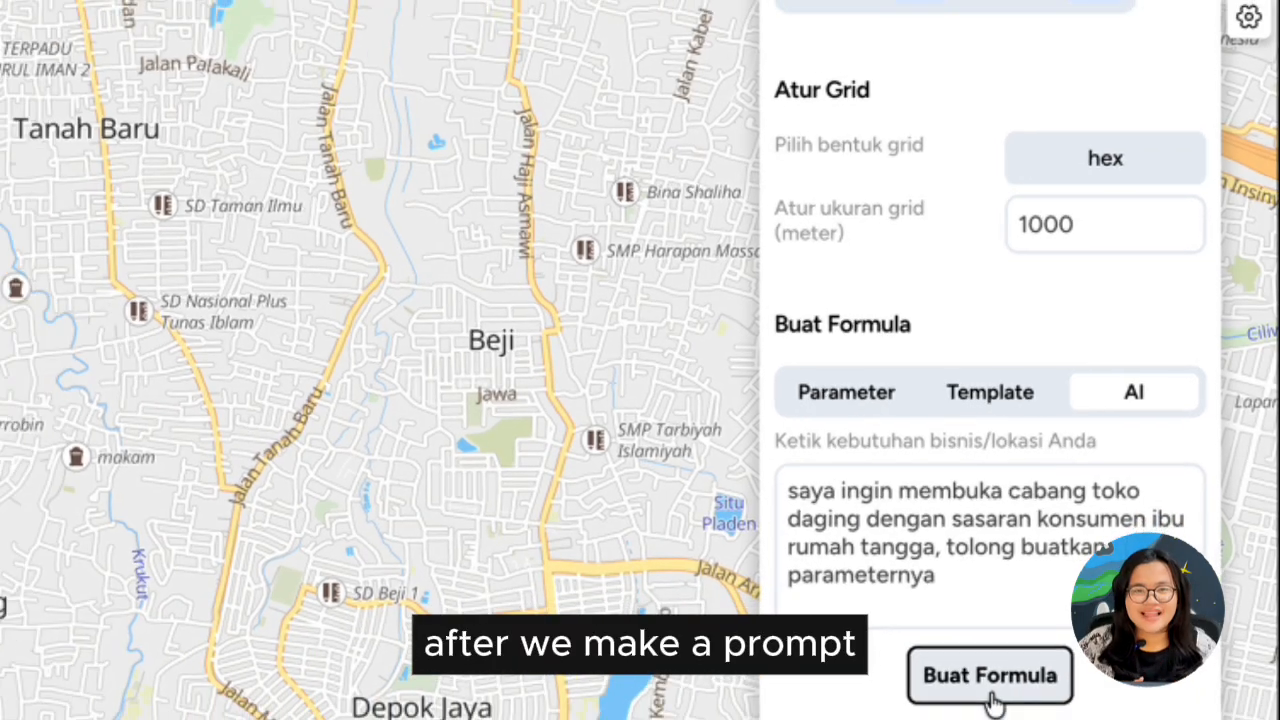
{"action": "left_click", "coordinate": [989, 676]}
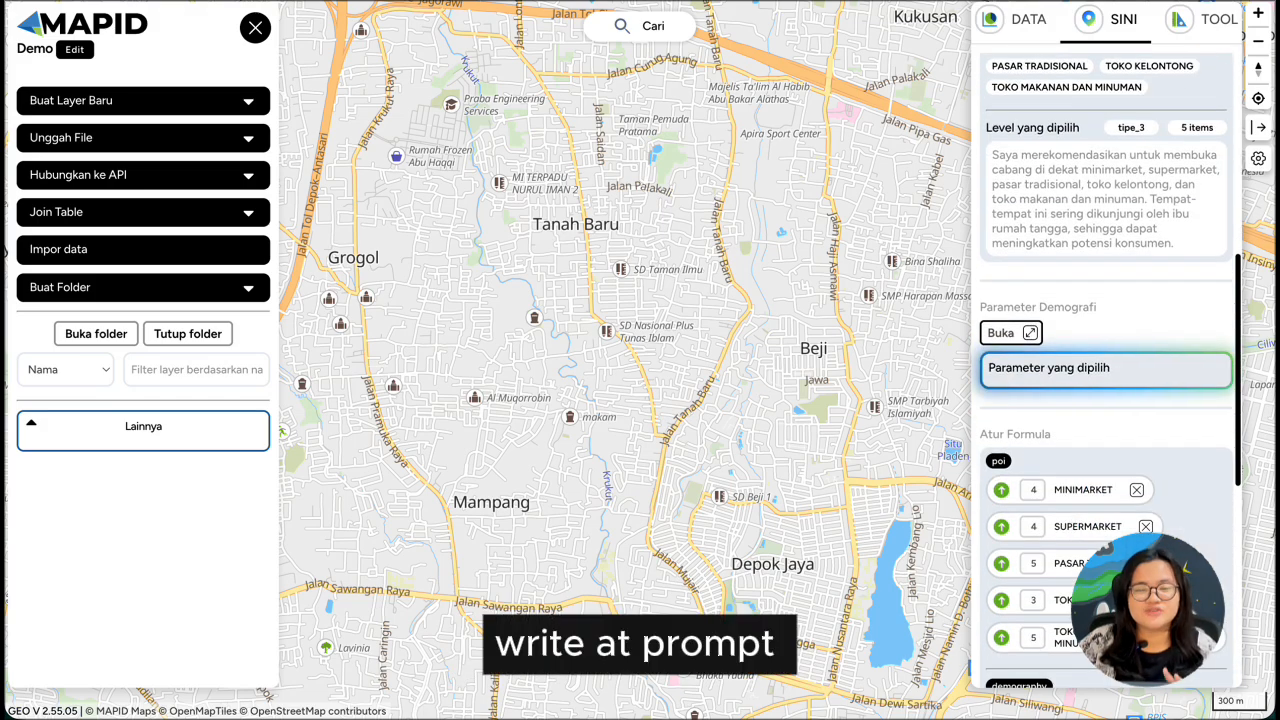
- Review the AI-recommended POI and demographic parameters, the reasoning given for them, and their weights and directions in the formula
{"action": "scroll", "coordinate": [1108, 427], "scroll_direction": "down", "scroll_amount": 1}
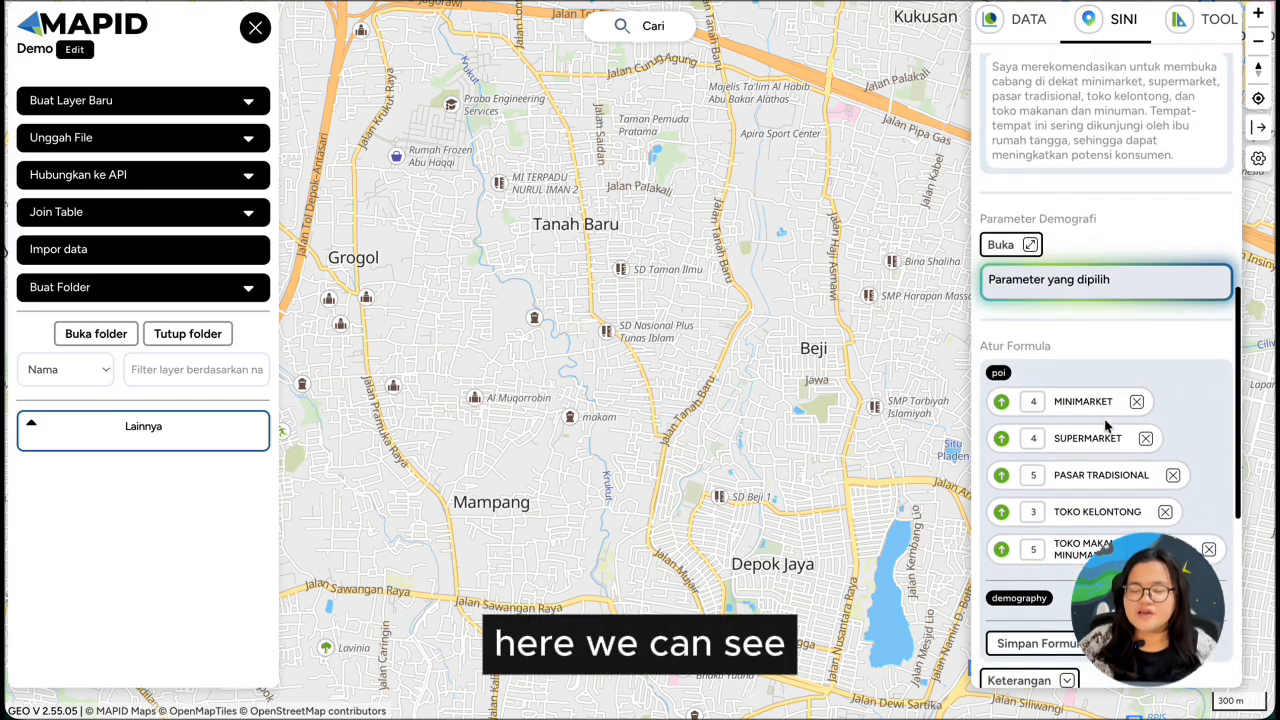
{"action": "scroll", "coordinate": [1106, 426], "scroll_direction": "up", "scroll_amount": 1}
{"action": "scroll", "coordinate": [1105, 426], "scroll_direction": "down", "scroll_amount": 4}
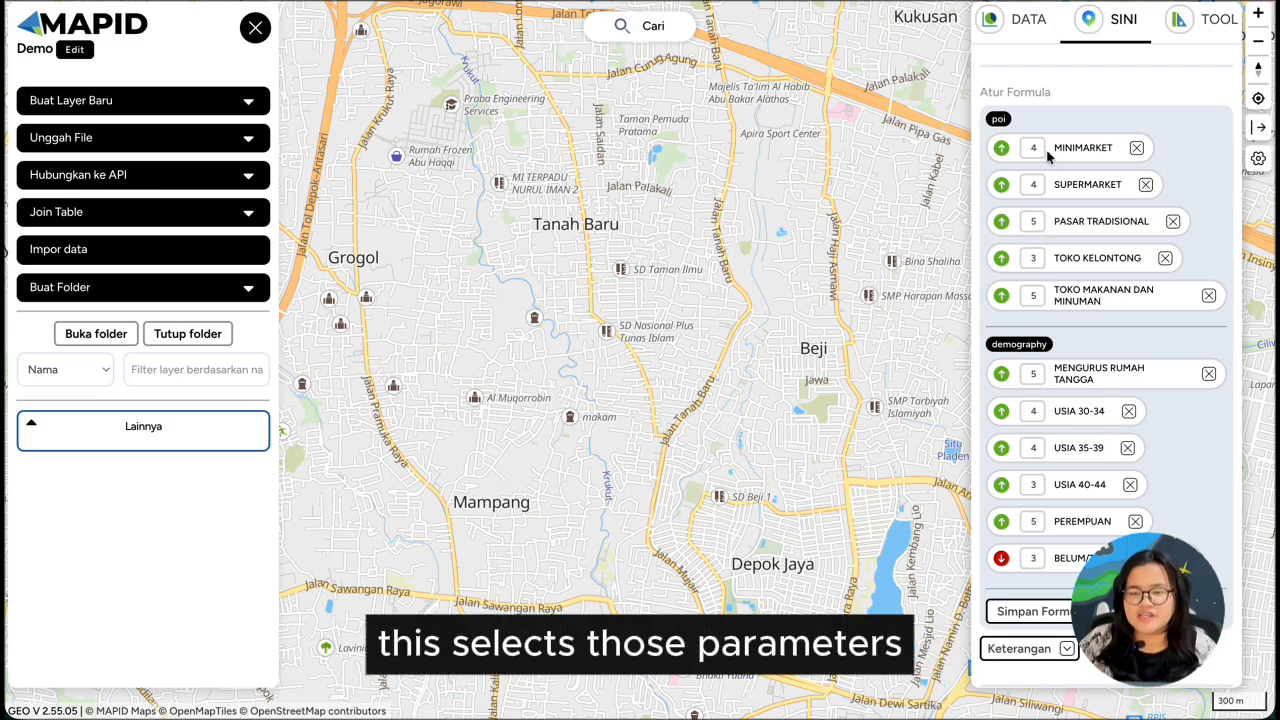
{"action": "scroll", "coordinate": [1029, 286], "scroll_direction": "up", "scroll_amount": 5}
{"action": "scroll", "coordinate": [1029, 286], "scroll_direction": "down", "scroll_amount": 3}
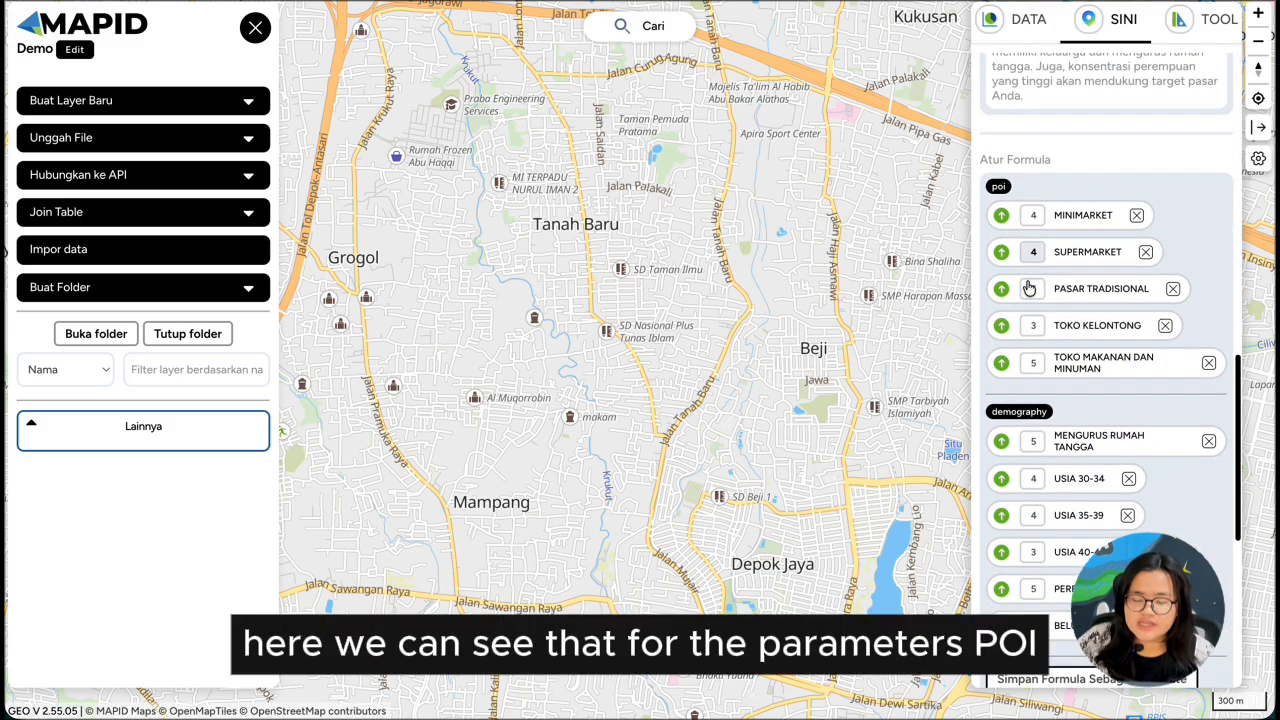
{"action": "scroll", "coordinate": [1029, 286], "scroll_direction": "up", "scroll_amount": 6}
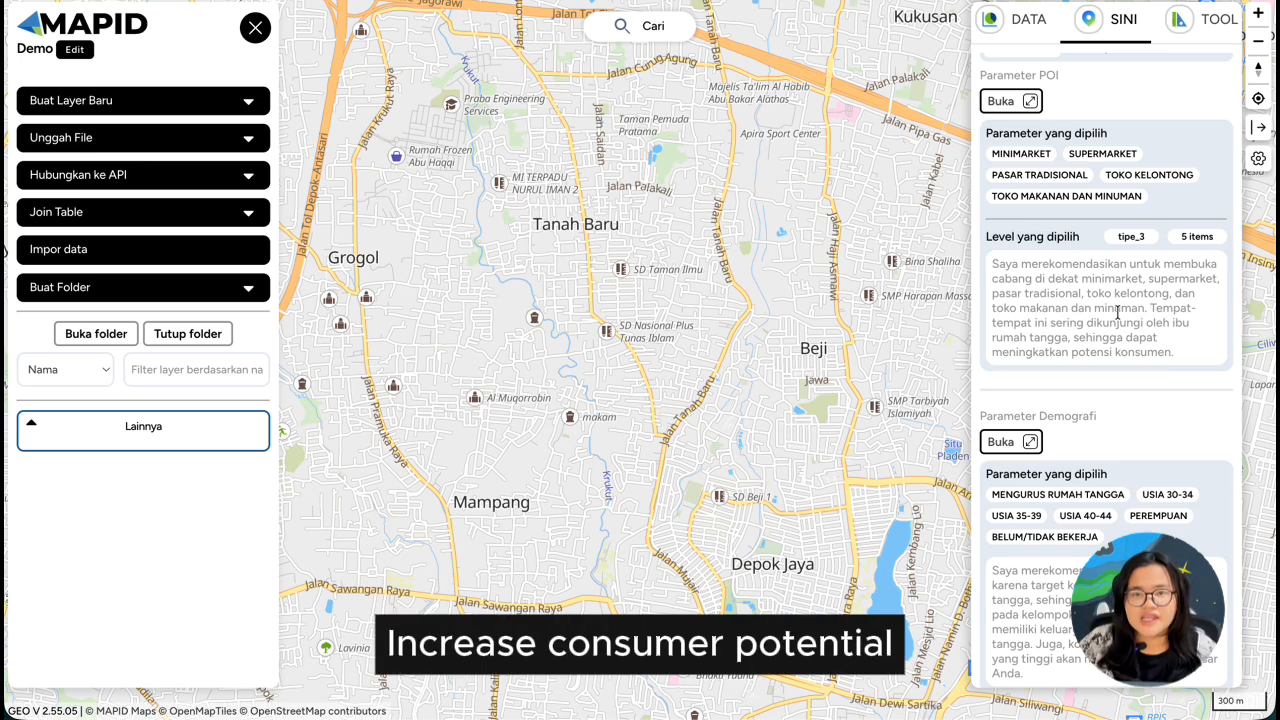
{"action": "scroll", "coordinate": [1086, 352], "scroll_direction": "down", "scroll_amount": 3}
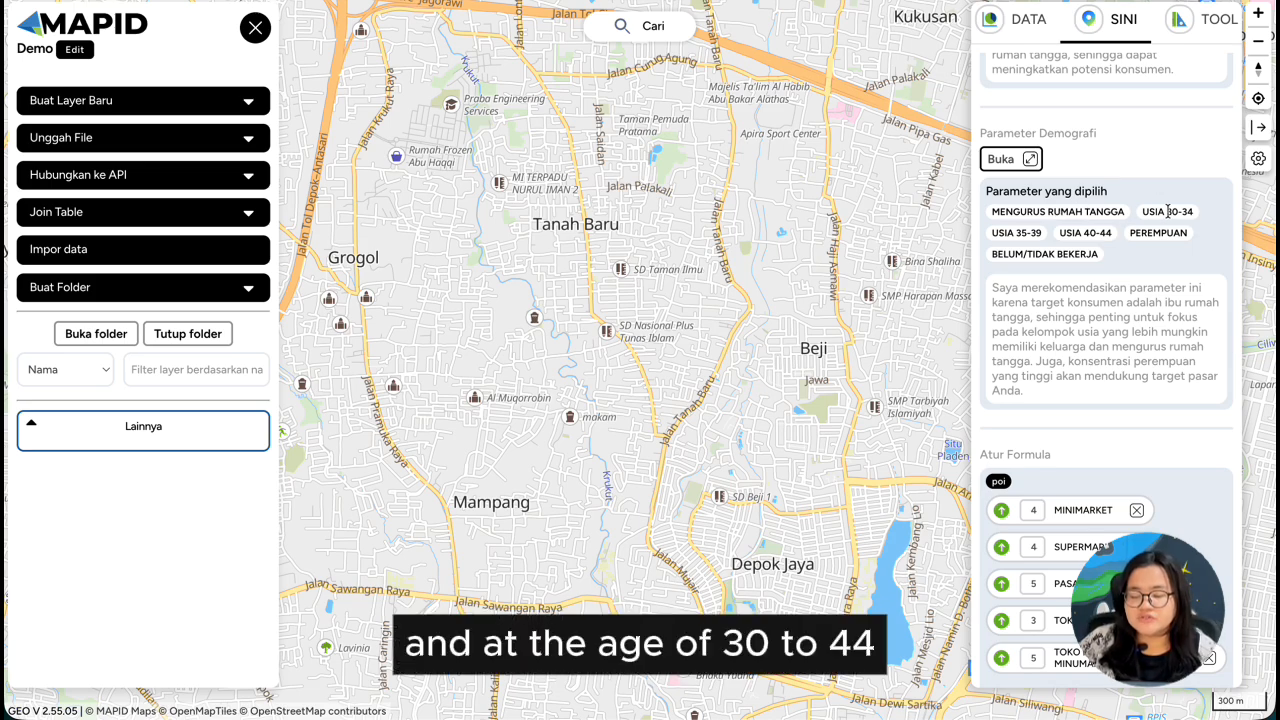
{"action": "scroll", "coordinate": [1005, 570], "scroll_direction": "down", "scroll_amount": 3}
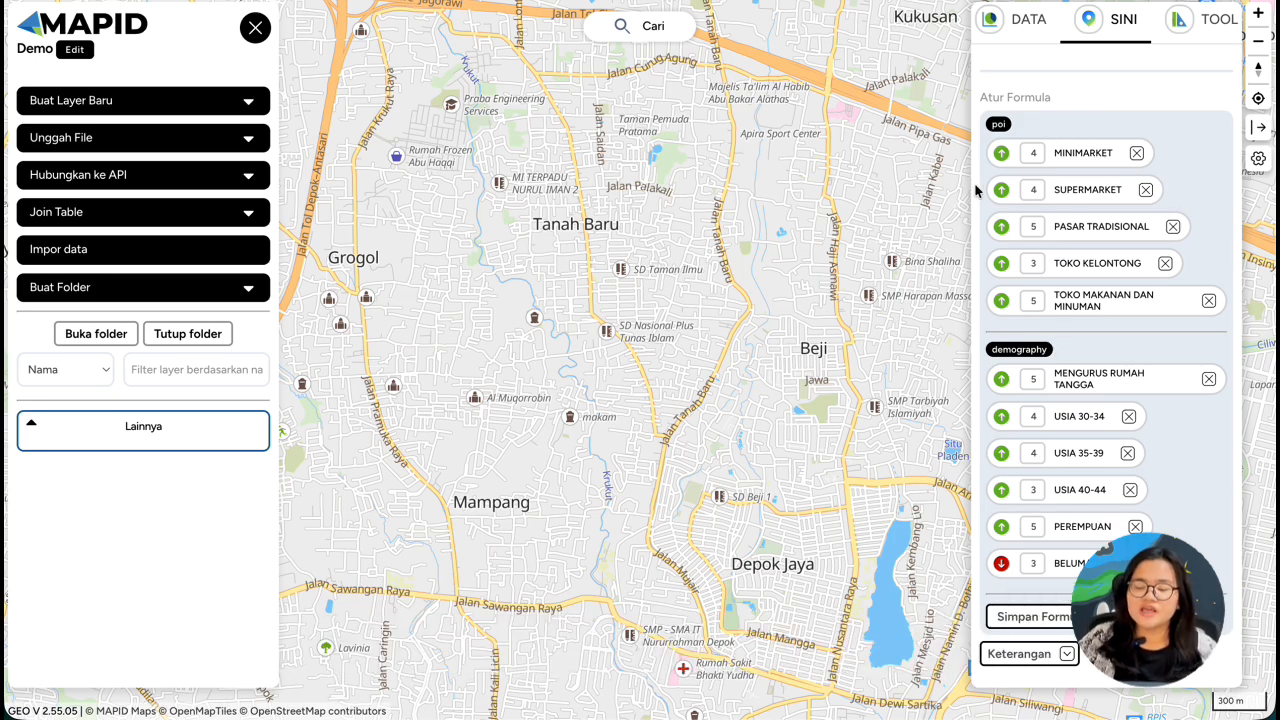
{"action": "mouse_move", "coordinate": [1093, 183]}
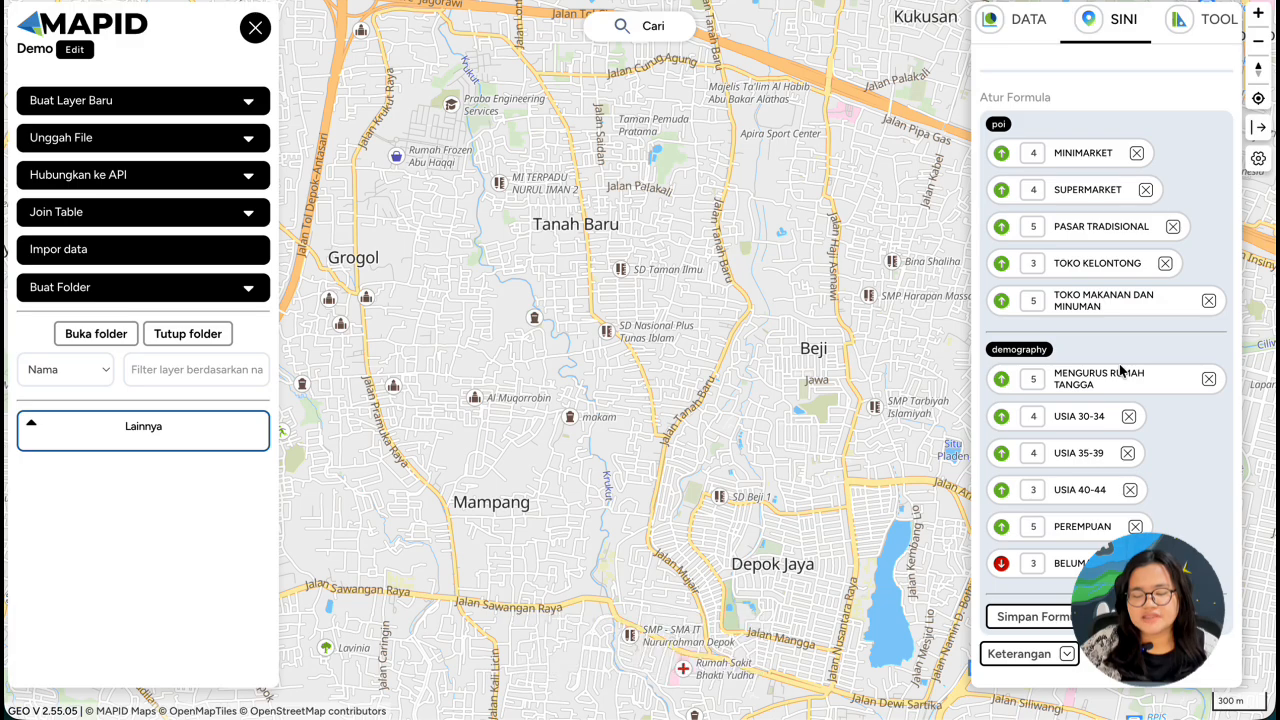
- Save the generated formula as a template named "toko daging"
{"action": "scroll", "coordinate": [1120, 371], "scroll_direction": "down", "scroll_amount": 5}
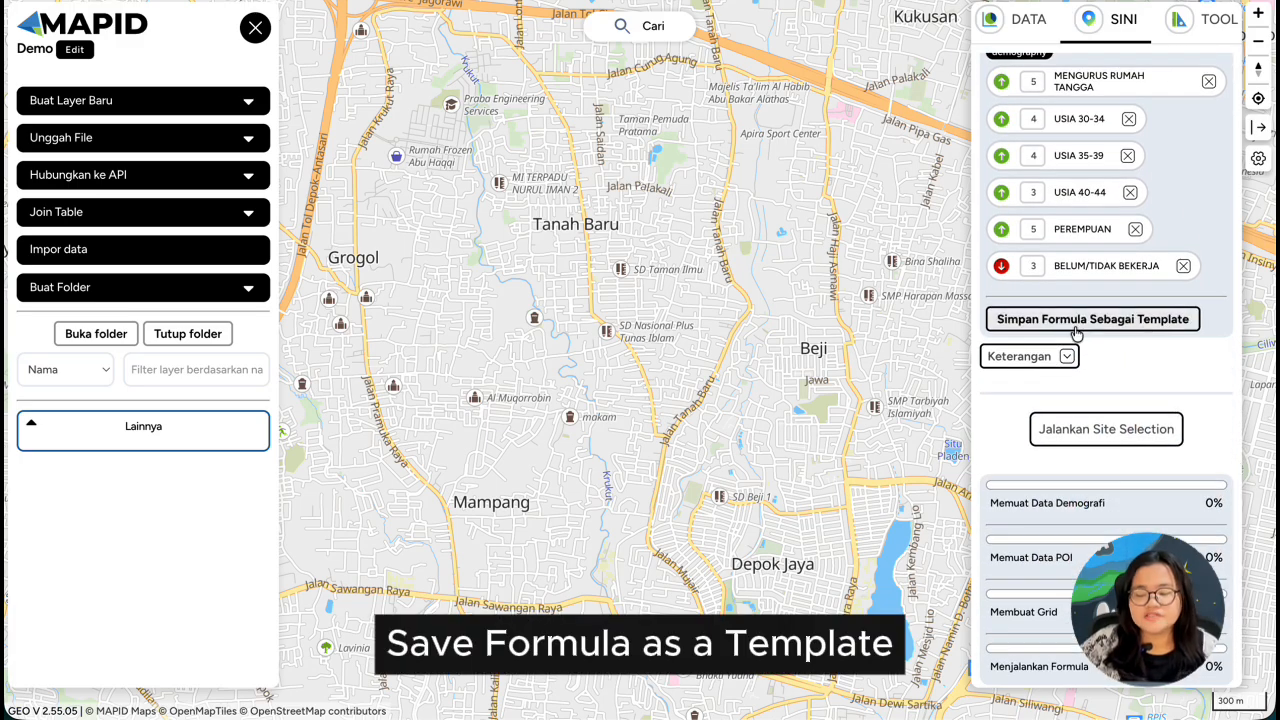
{"action": "left_click", "coordinate": [1137, 325]}
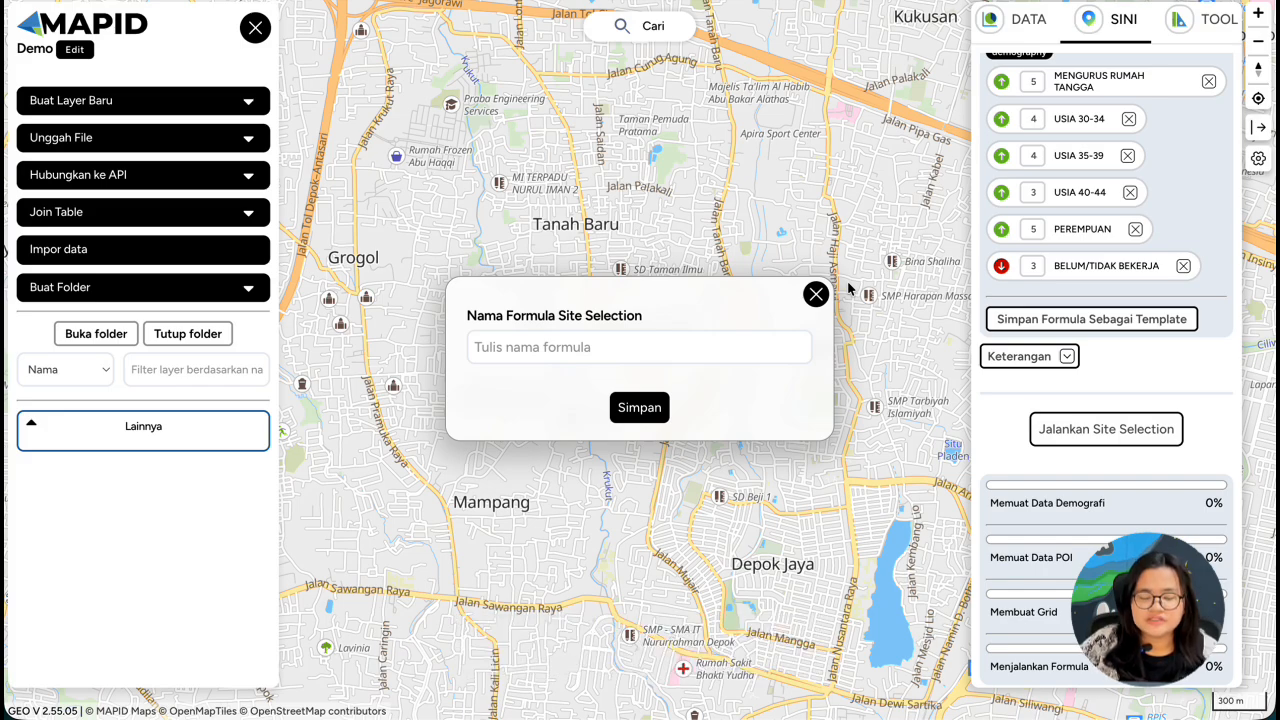
{"action": "left_click", "coordinate": [575, 337]}
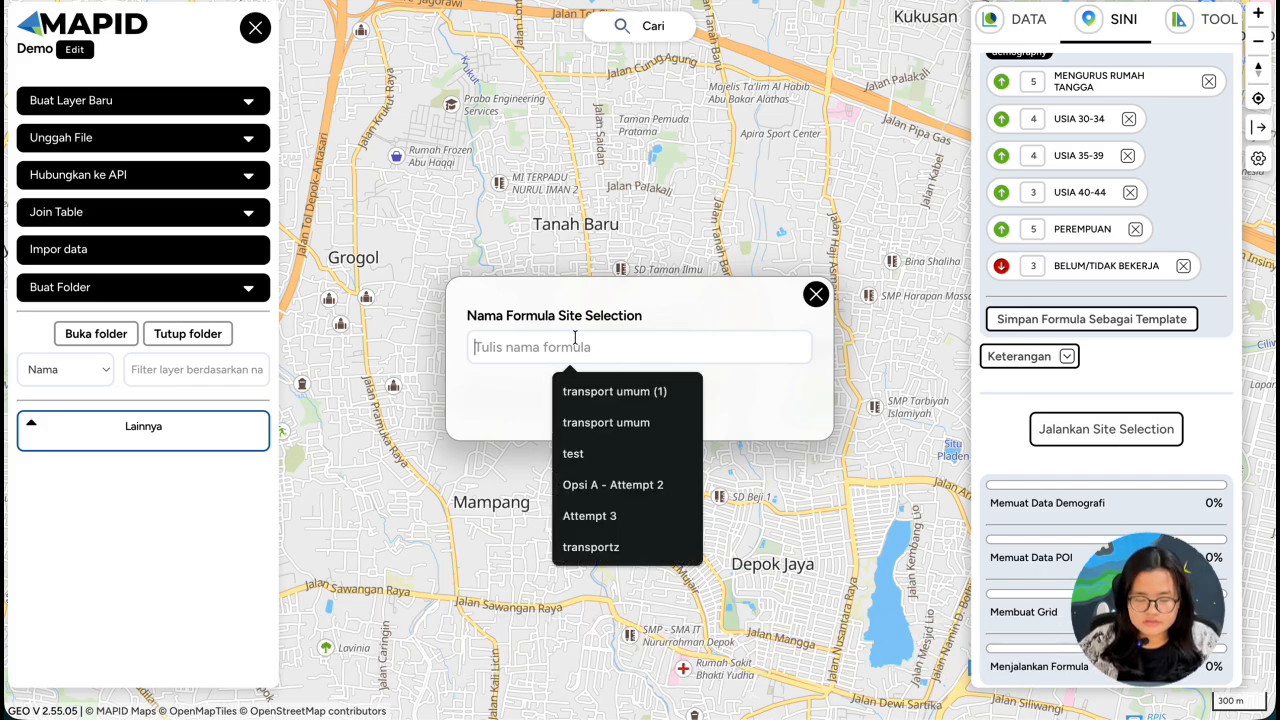
{"action": "type", "text": "toko daging"}
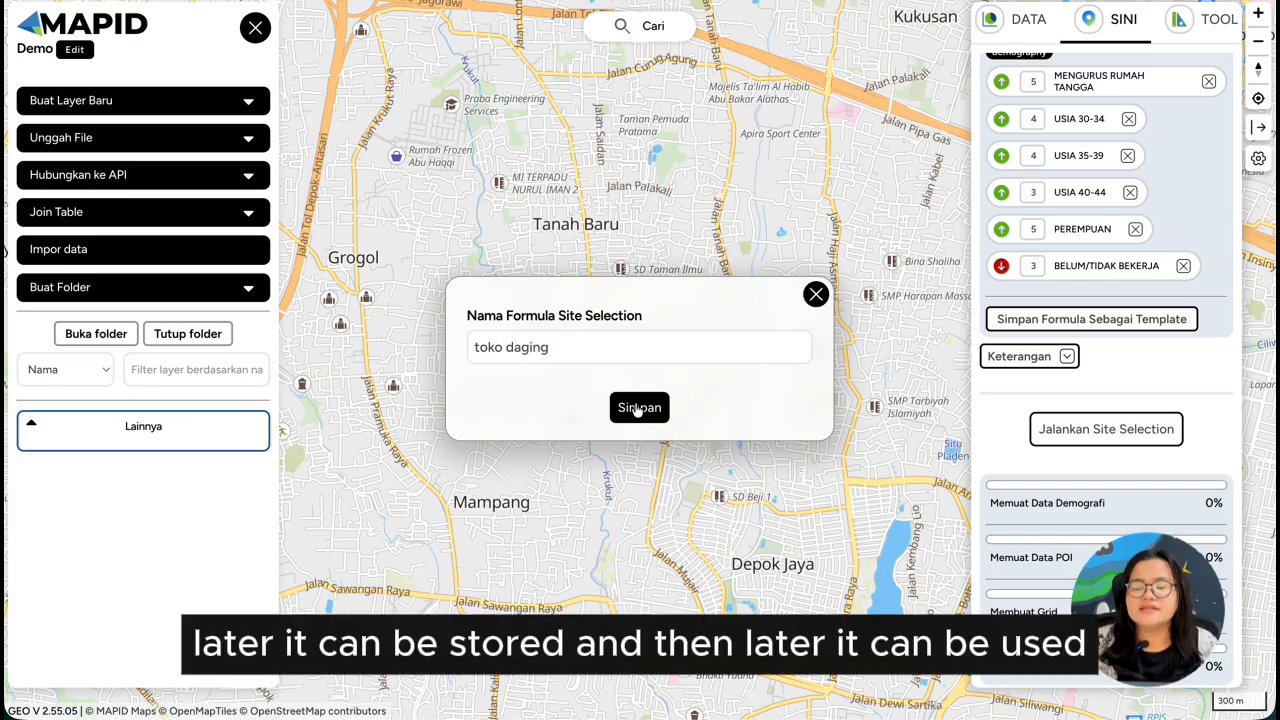
{"action": "left_click", "coordinate": [637, 409]}
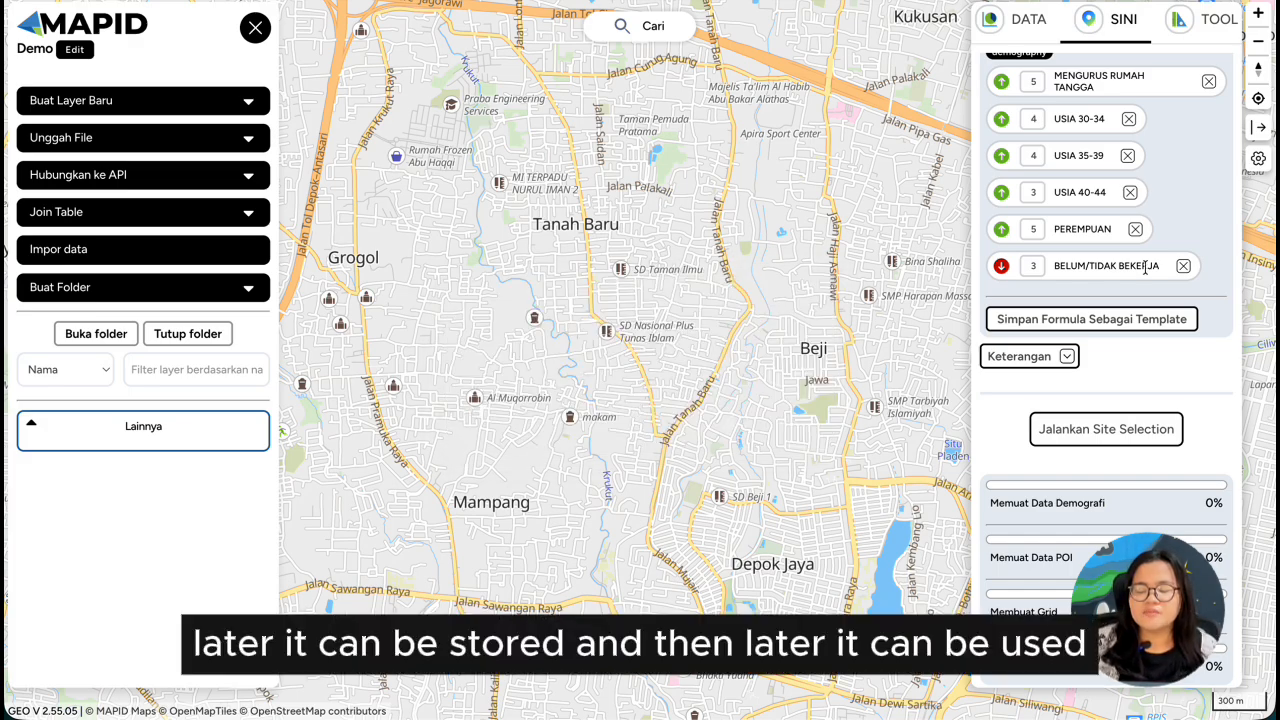
- Check the formula template list for the saved "toko daging" template
{"action": "scroll", "coordinate": [1145, 266], "scroll_direction": "up", "scroll_amount": 10}
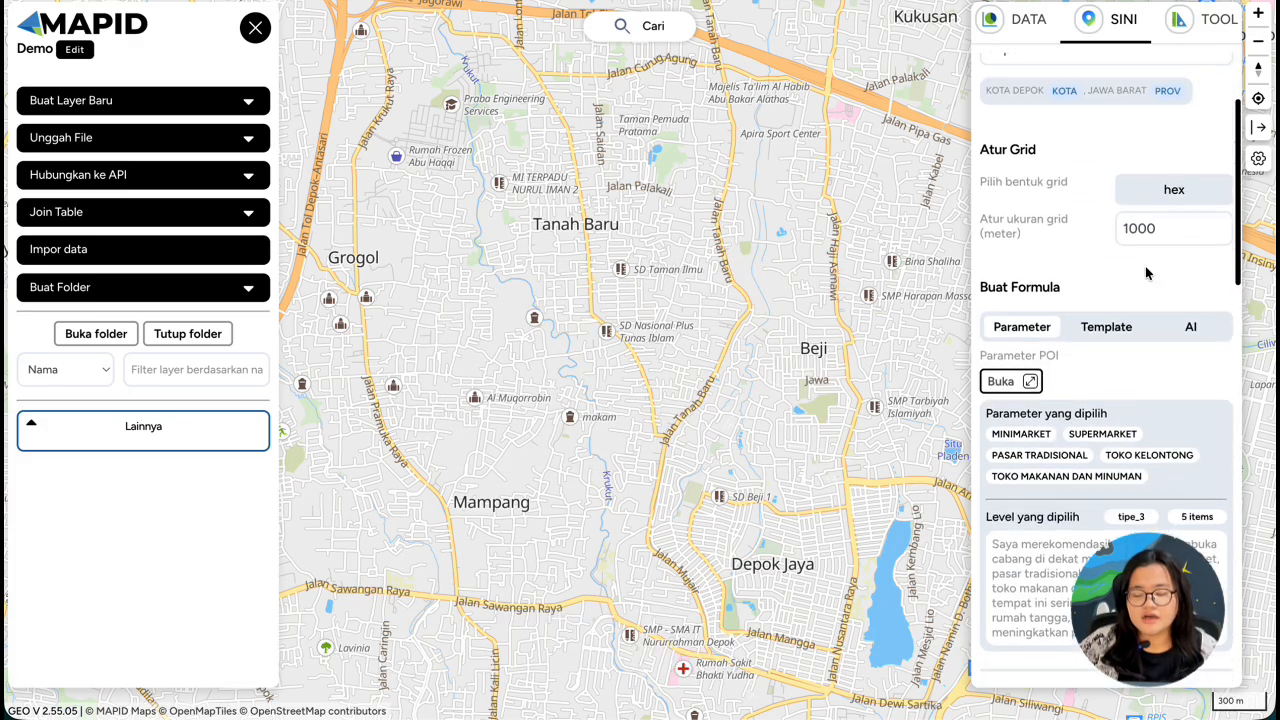
{"action": "left_click", "coordinate": [1101, 334]}
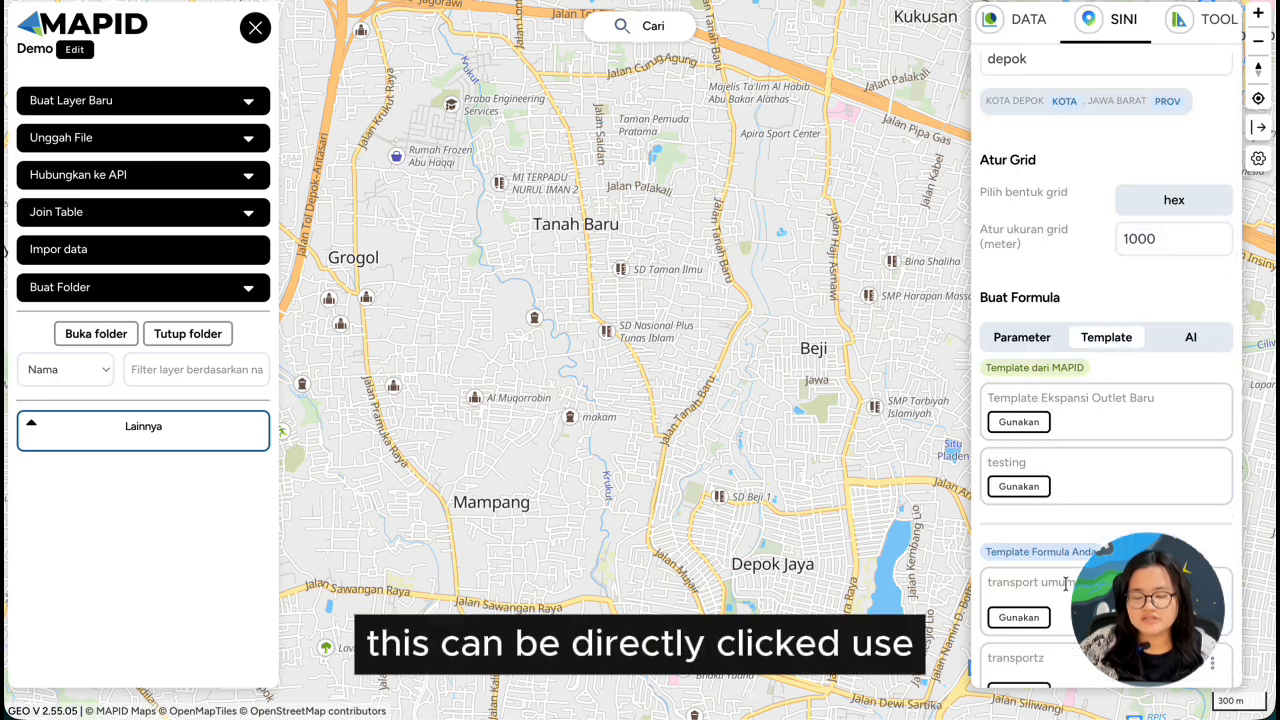
{"action": "scroll", "coordinate": [1065, 585], "scroll_direction": "down", "scroll_amount": 3}
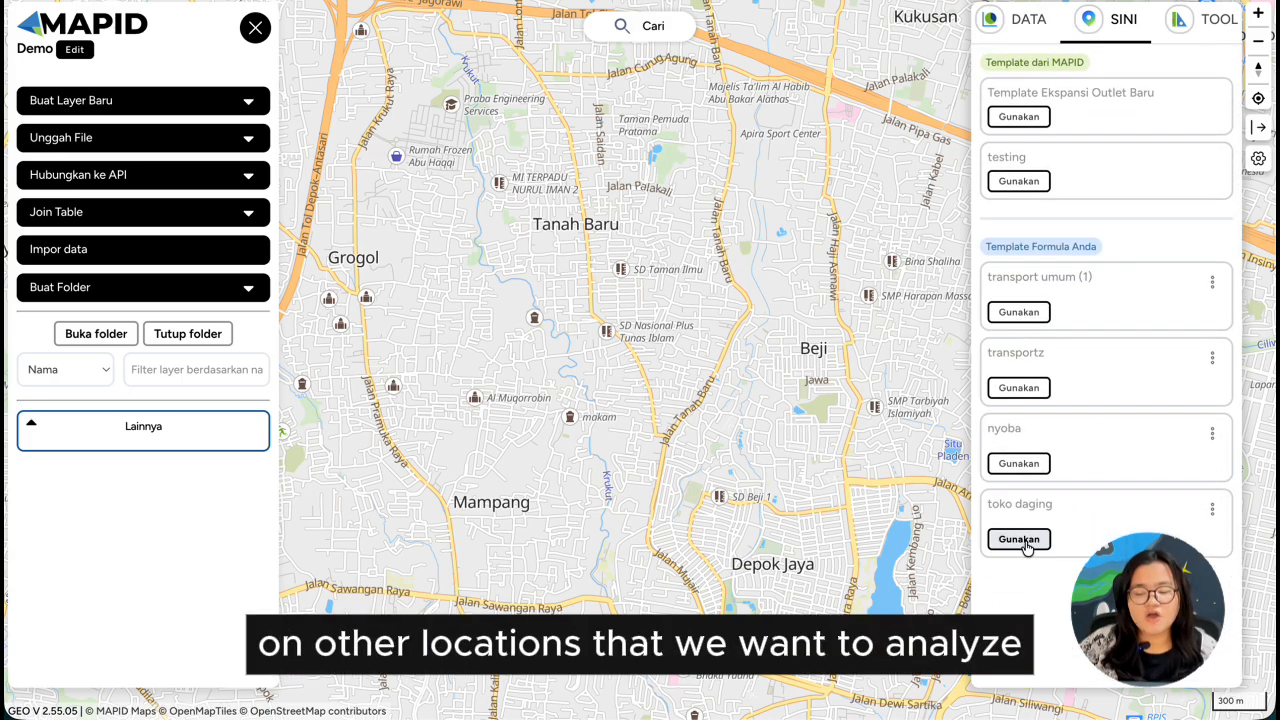
{"action": "scroll", "coordinate": [1100, 286], "scroll_direction": "up", "scroll_amount": 5}
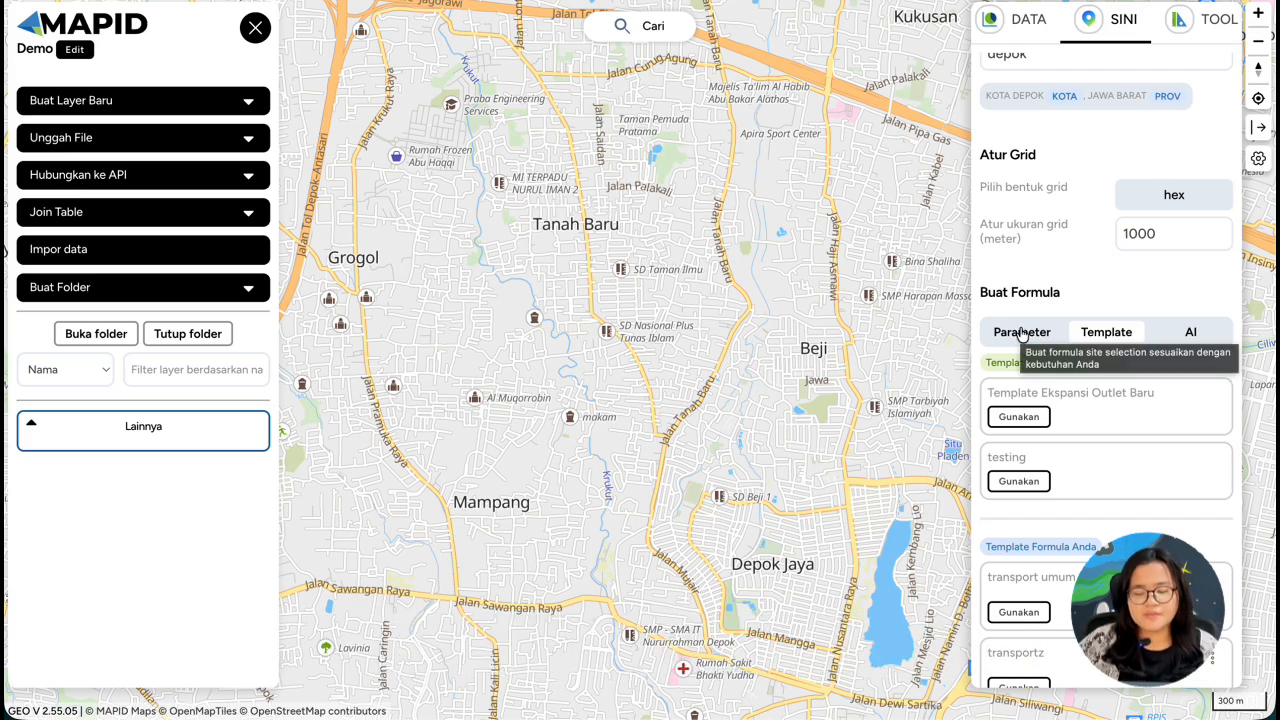
- Return to the formula's parameter settings and run the site selection for Depok
{"action": "left_click", "coordinate": [1022, 332]}
{"action": "scroll", "coordinate": [1047, 485], "scroll_direction": "down", "scroll_amount": 10}
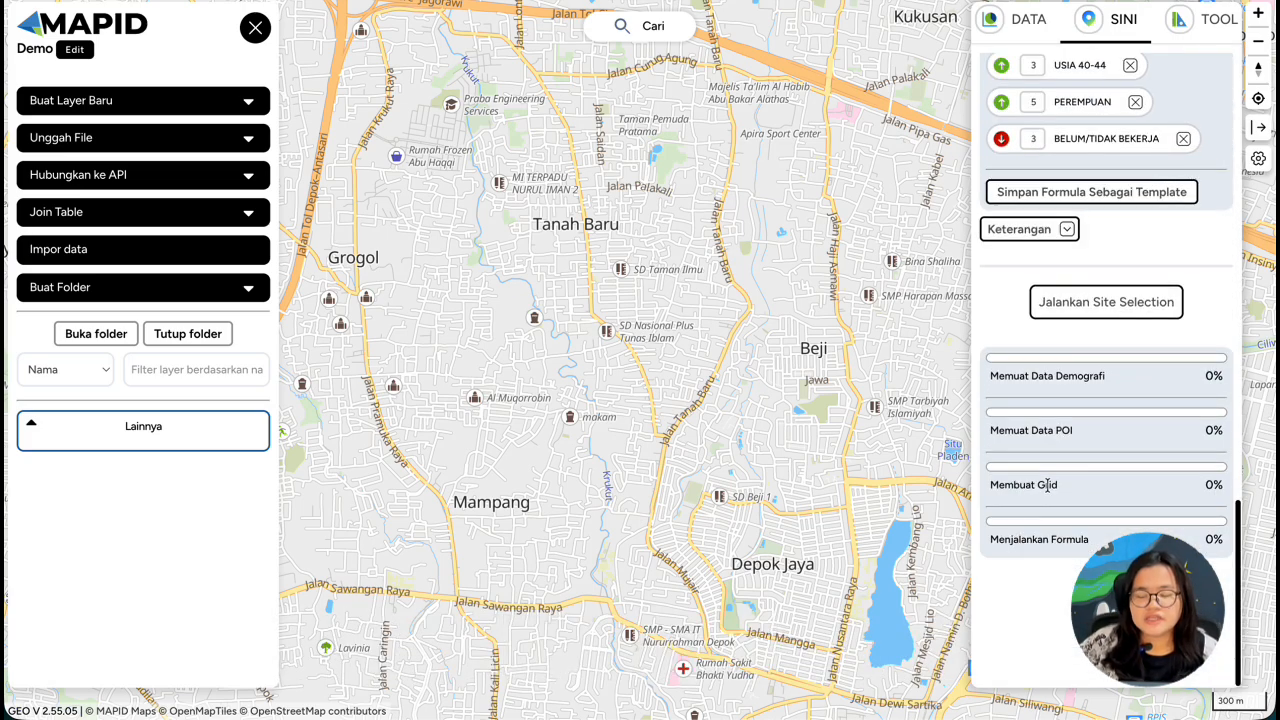
{"action": "scroll", "coordinate": [1047, 485], "scroll_direction": "up", "scroll_amount": 4}
{"action": "scroll", "coordinate": [1050, 488], "scroll_direction": "down", "scroll_amount": 1}
{"action": "scroll", "coordinate": [1050, 488], "scroll_direction": "down", "scroll_amount": 1}
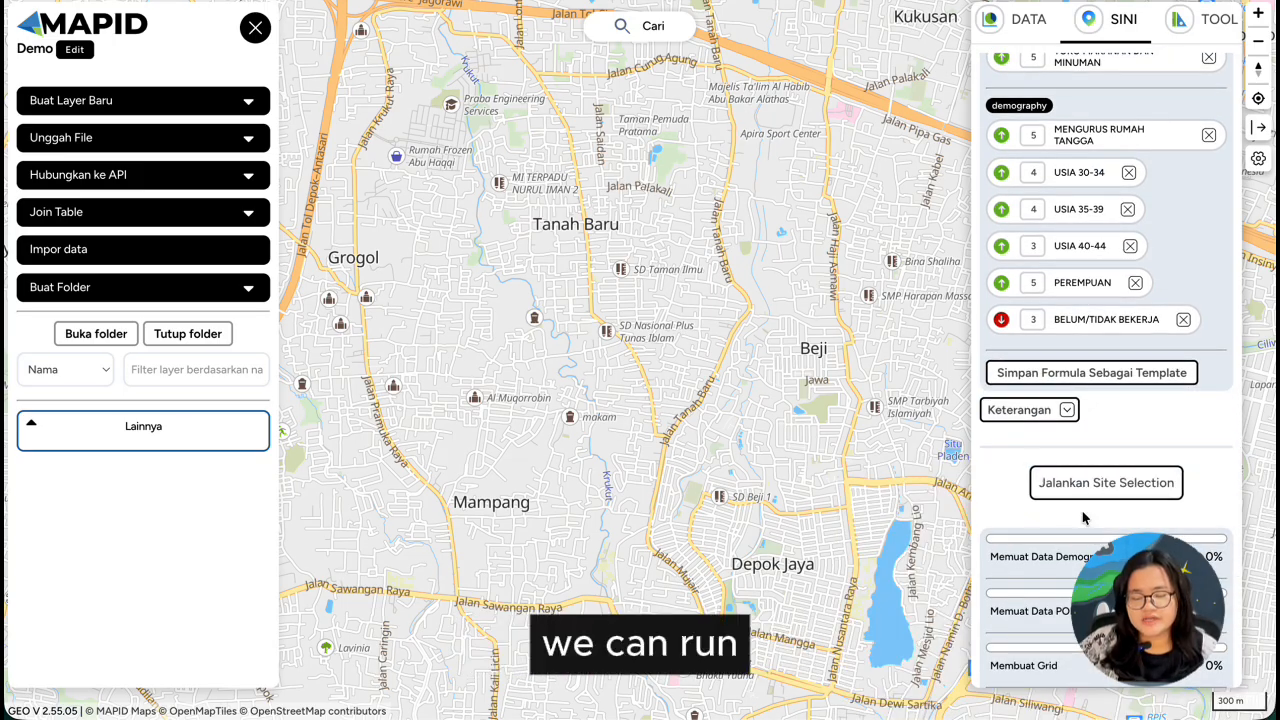
{"action": "left_click", "coordinate": [1084, 497]}
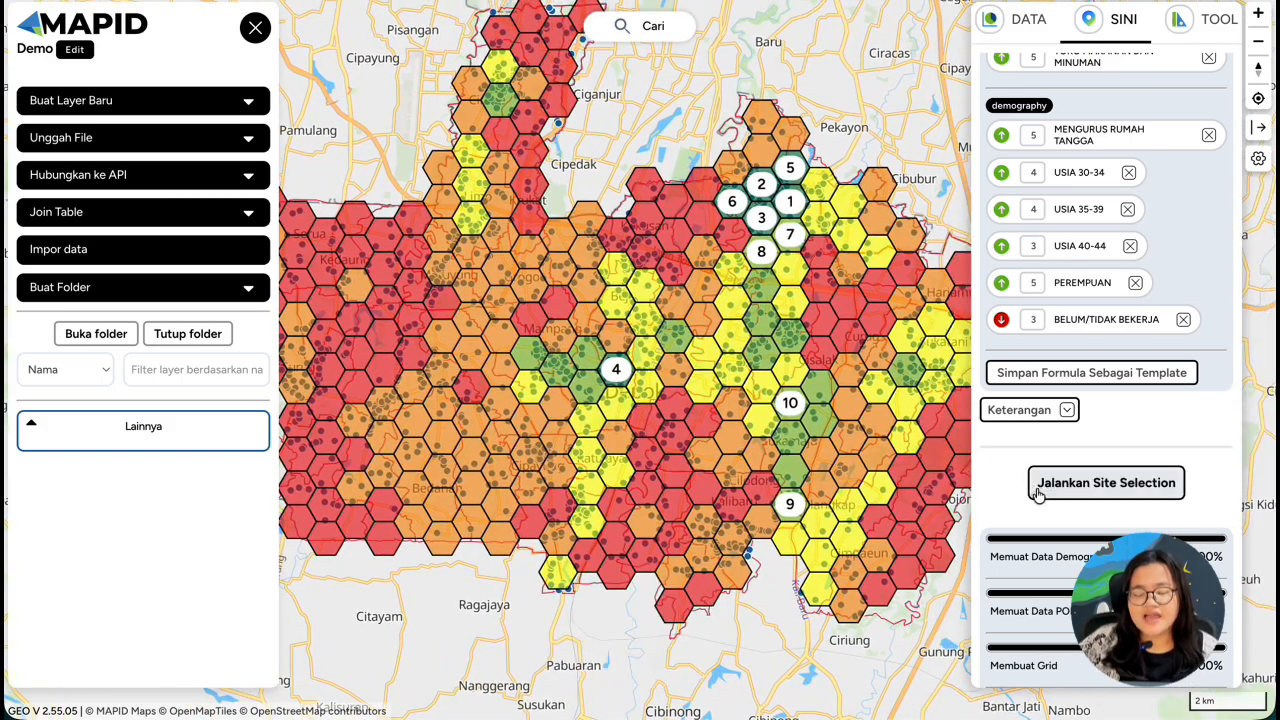
- Examine the result preview's suitability classes and the top-ranked hexagons around Pasir Gunung Selatan on the map
{"action": "scroll", "coordinate": [1037, 495], "scroll_direction": "down", "scroll_amount": 6}
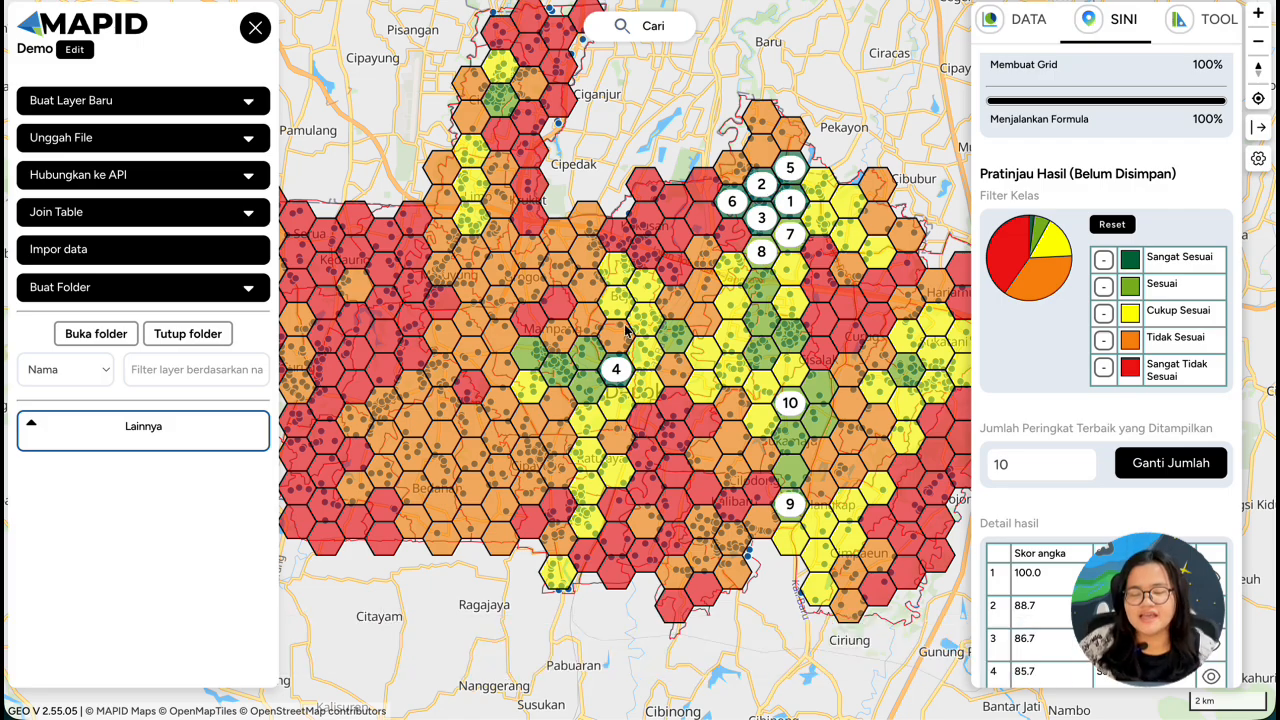
{"action": "scroll", "coordinate": [780, 263], "scroll_direction": "up", "scroll_amount": 3}
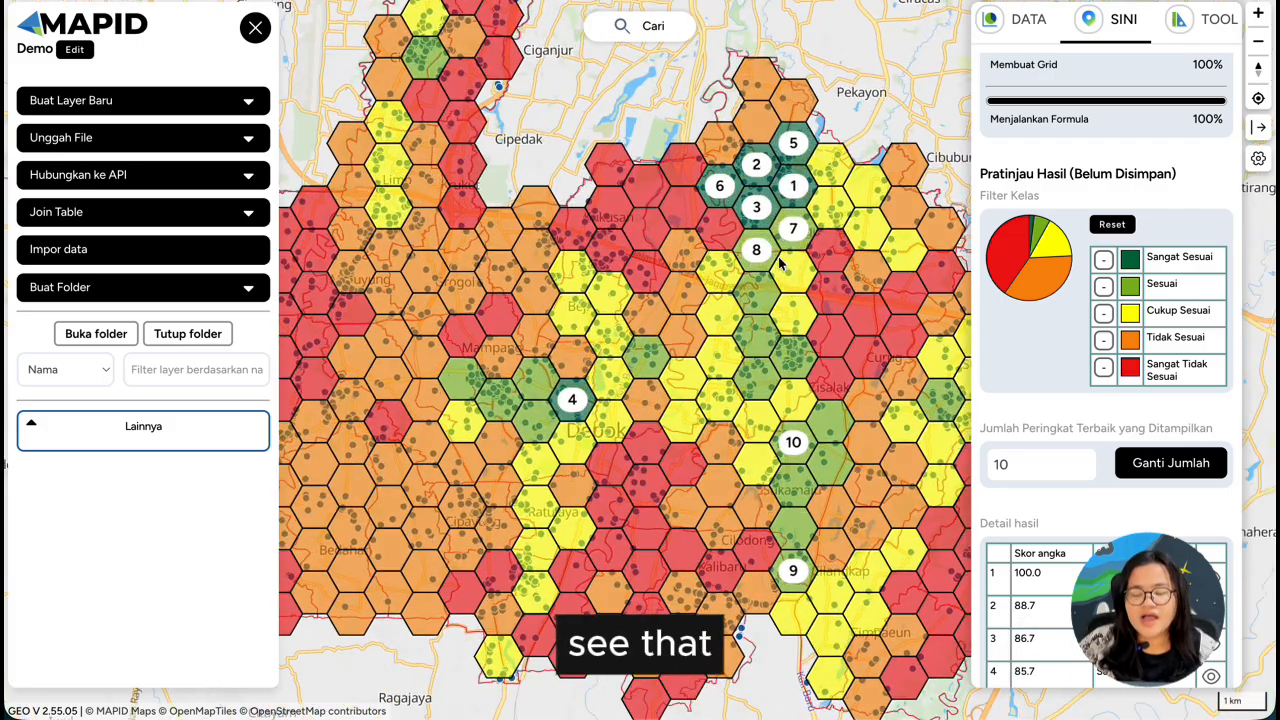
{"action": "scroll", "coordinate": [740, 265], "scroll_direction": "up", "scroll_amount": 3}
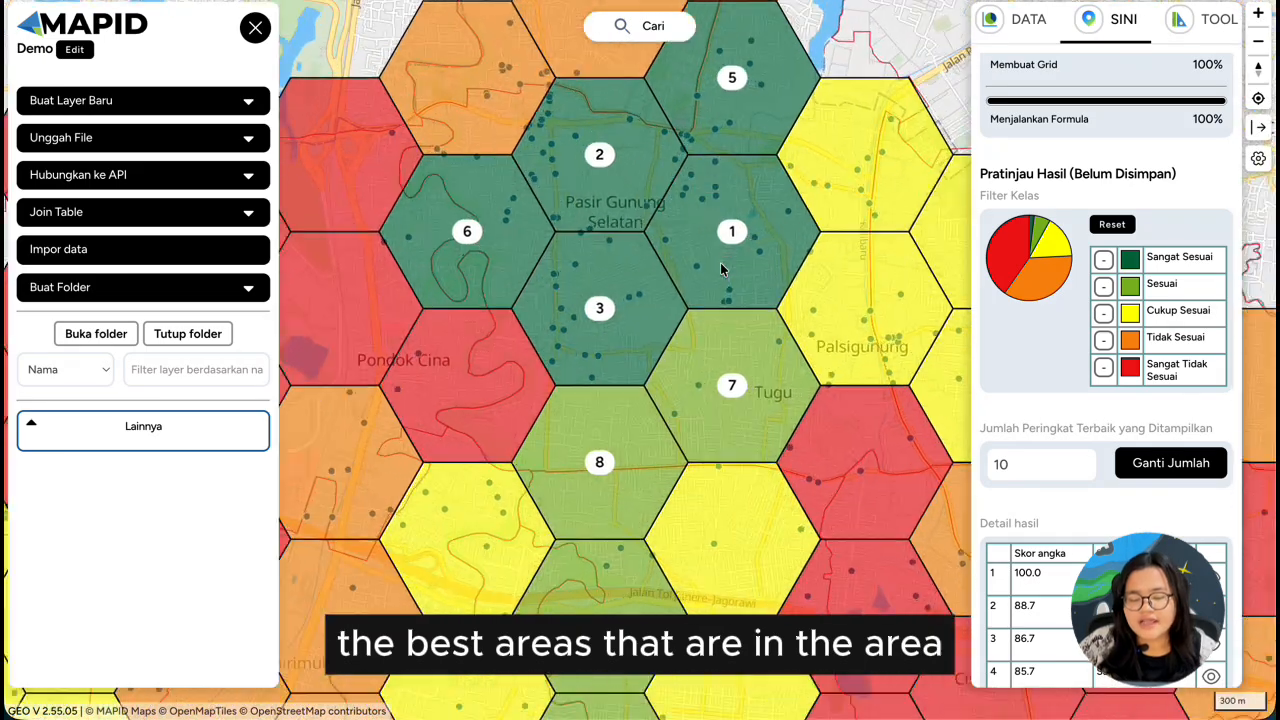
- Examine the ranked hexagons across Depok on the map and review the selected POI and demographic parameters
{"action": "left_click_drag", "start_coordinate": [759, 258], "coordinate": [741, 306]}
{"action": "scroll", "coordinate": [740, 305], "scroll_direction": "down", "scroll_amount": 2}
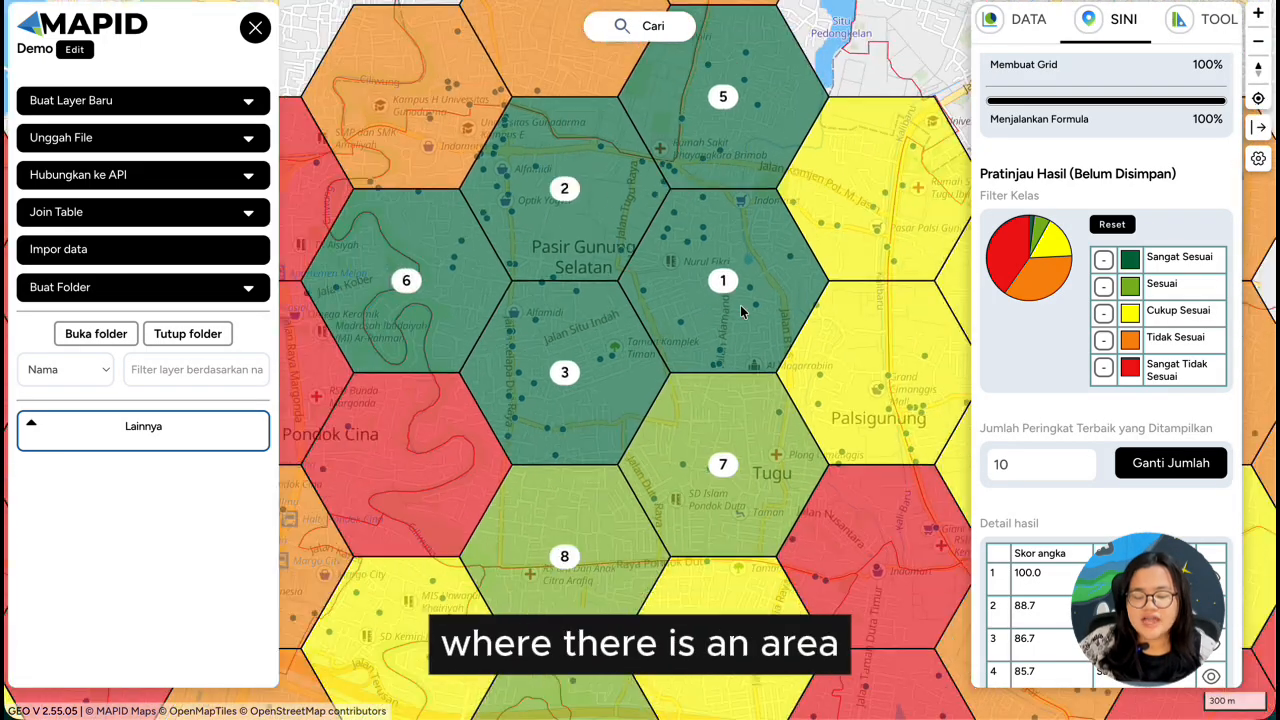
{"action": "left_click_drag", "start_coordinate": [742, 318], "coordinate": [688, 335]}
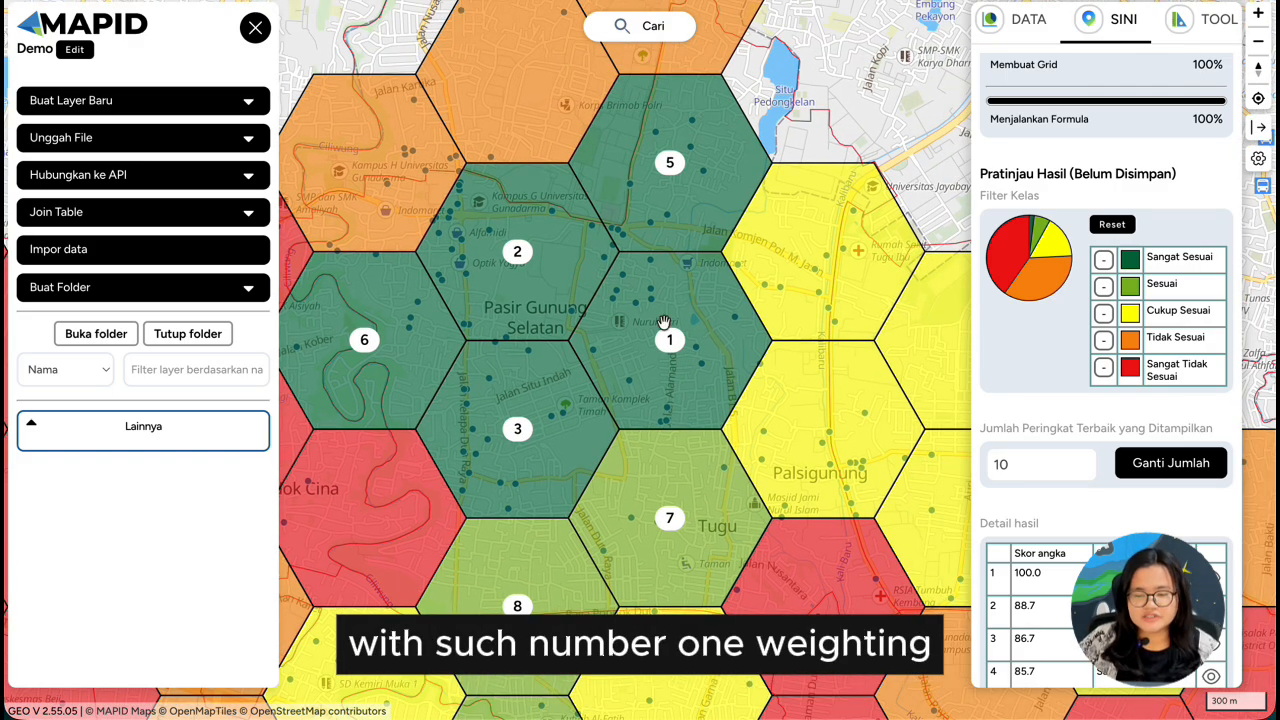
{"action": "scroll", "coordinate": [1063, 287], "scroll_direction": "down", "scroll_amount": 10}
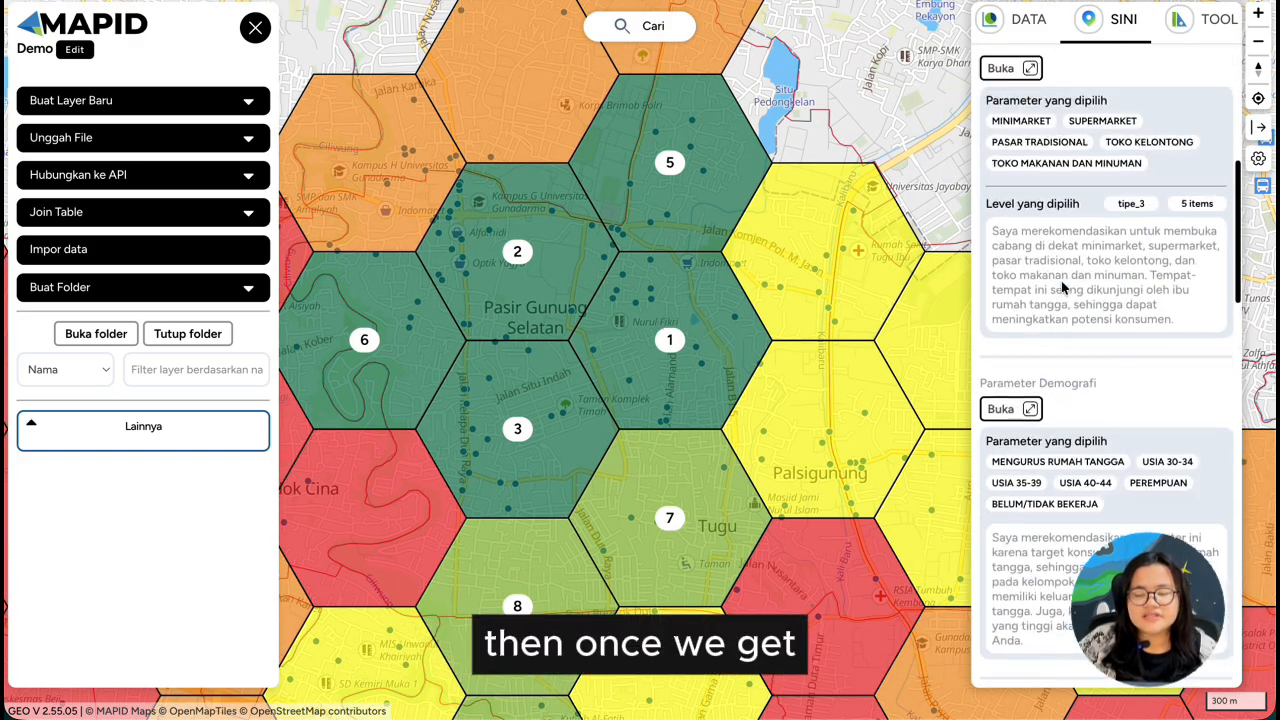
{"action": "scroll", "coordinate": [1063, 287], "scroll_direction": "up", "scroll_amount": 12}
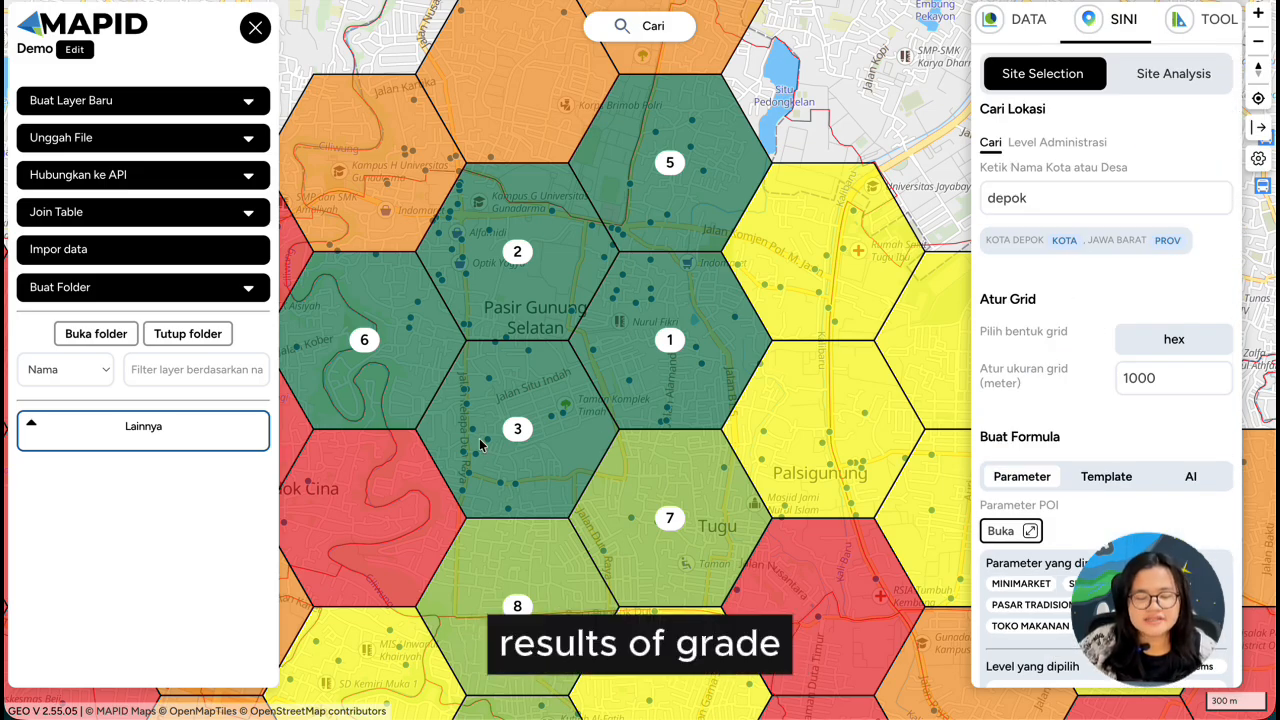
{"action": "scroll", "coordinate": [470, 424], "scroll_direction": "down", "scroll_amount": 4}
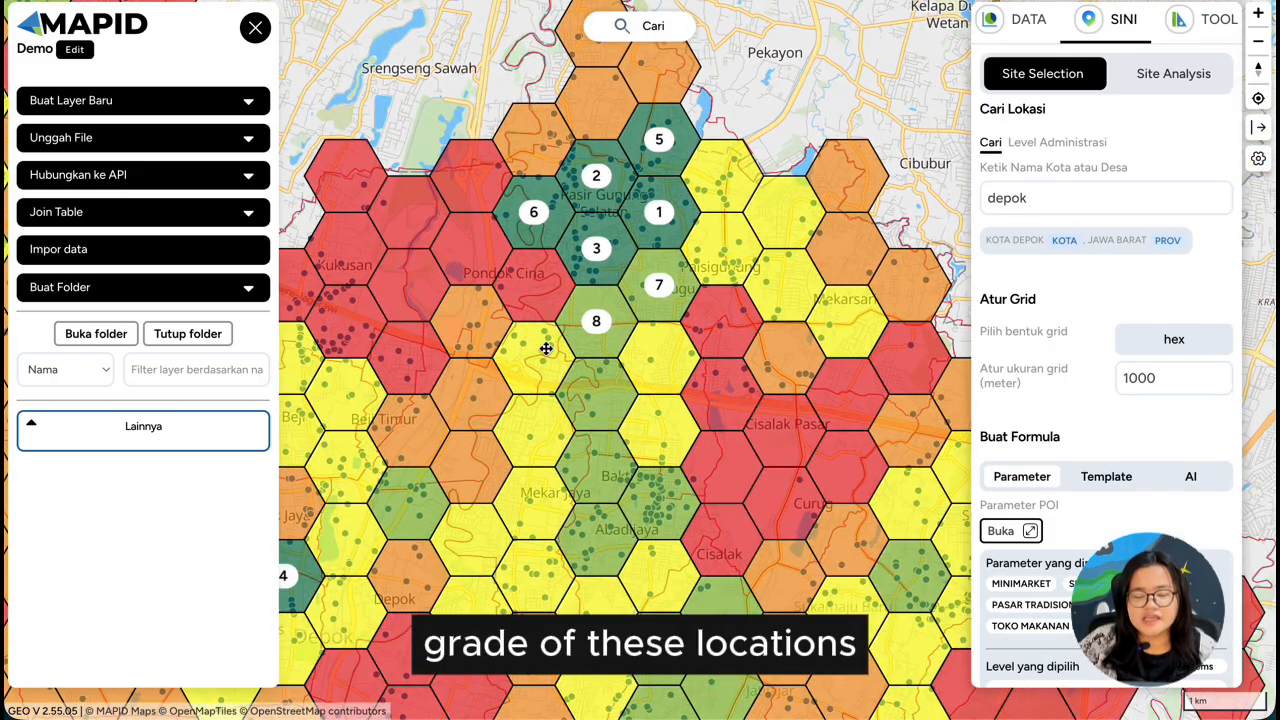
{"action": "left_click_drag", "start_coordinate": [546, 348], "coordinate": [587, 258]}
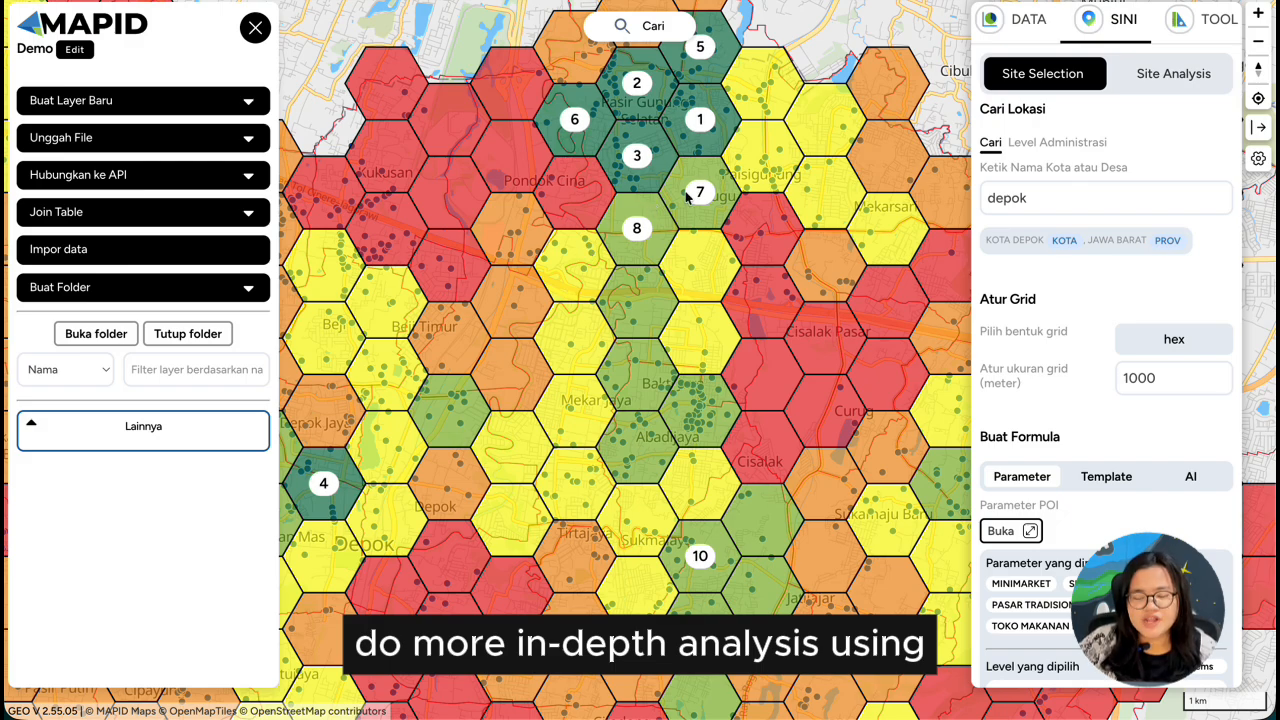
{"action": "left_click_drag", "start_coordinate": [745, 158], "coordinate": [727, 250]}
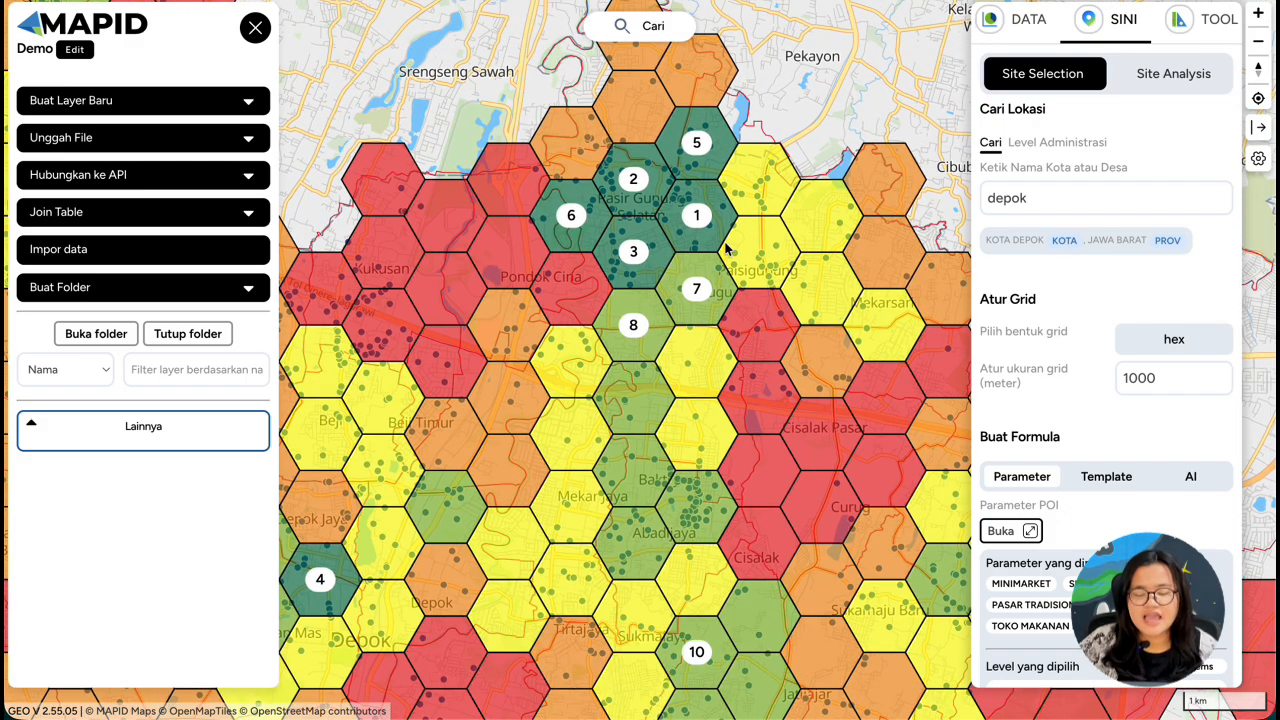
{"action": "scroll", "coordinate": [727, 250], "scroll_direction": "up", "scroll_amount": 2}
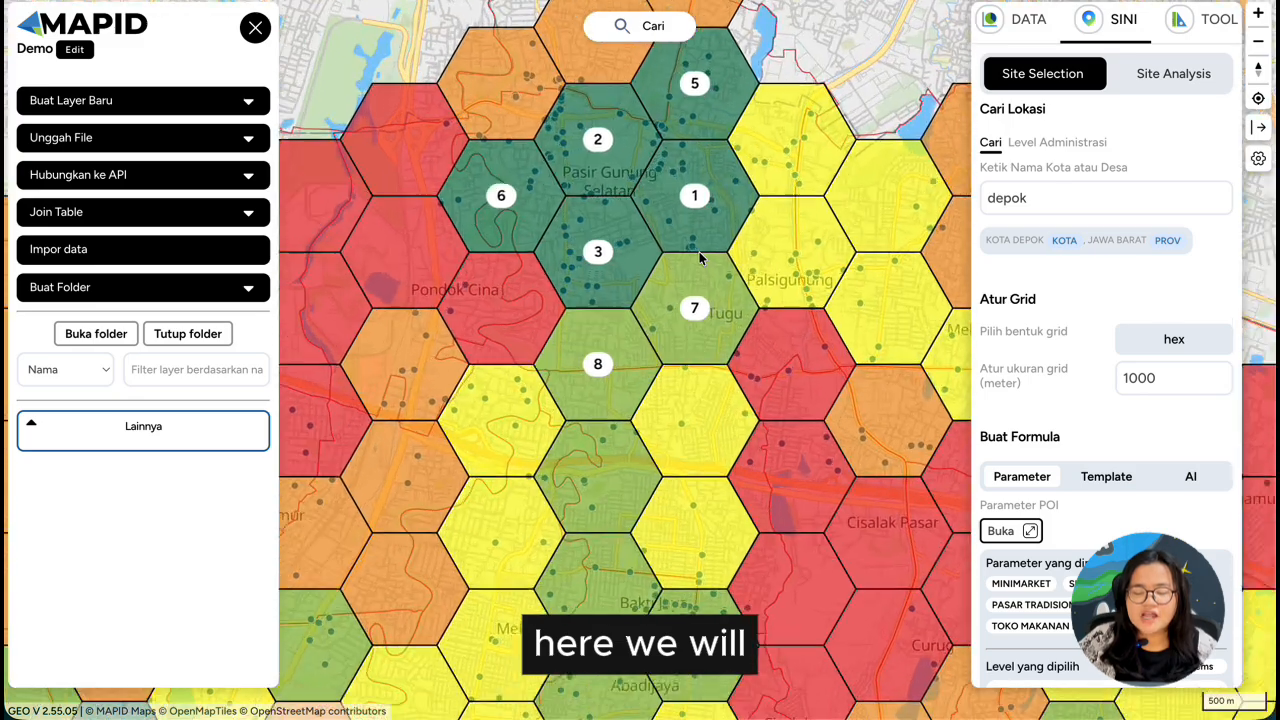
- Run a Site Analysis at a point picked on the map inside the hexagon ranked 1
{"action": "left_click_drag", "start_coordinate": [700, 256], "coordinate": [665, 337]}
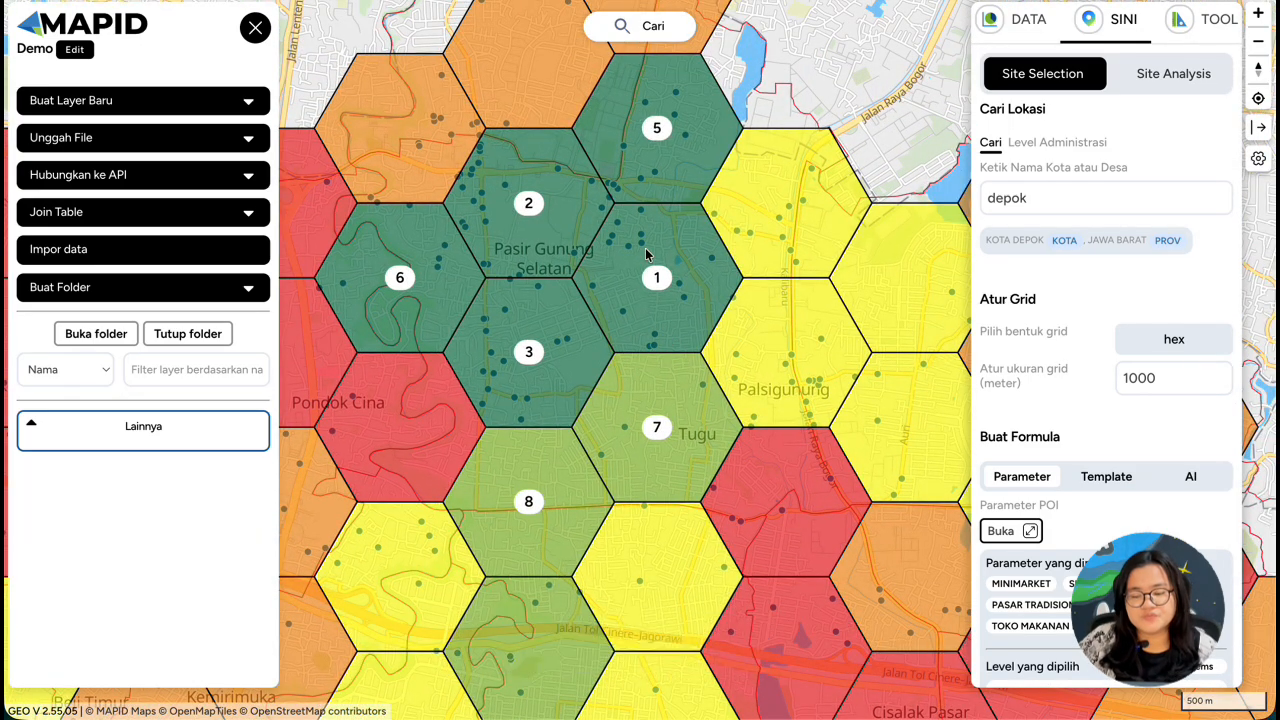
{"action": "scroll", "coordinate": [645, 255], "scroll_direction": "up", "scroll_amount": 1}
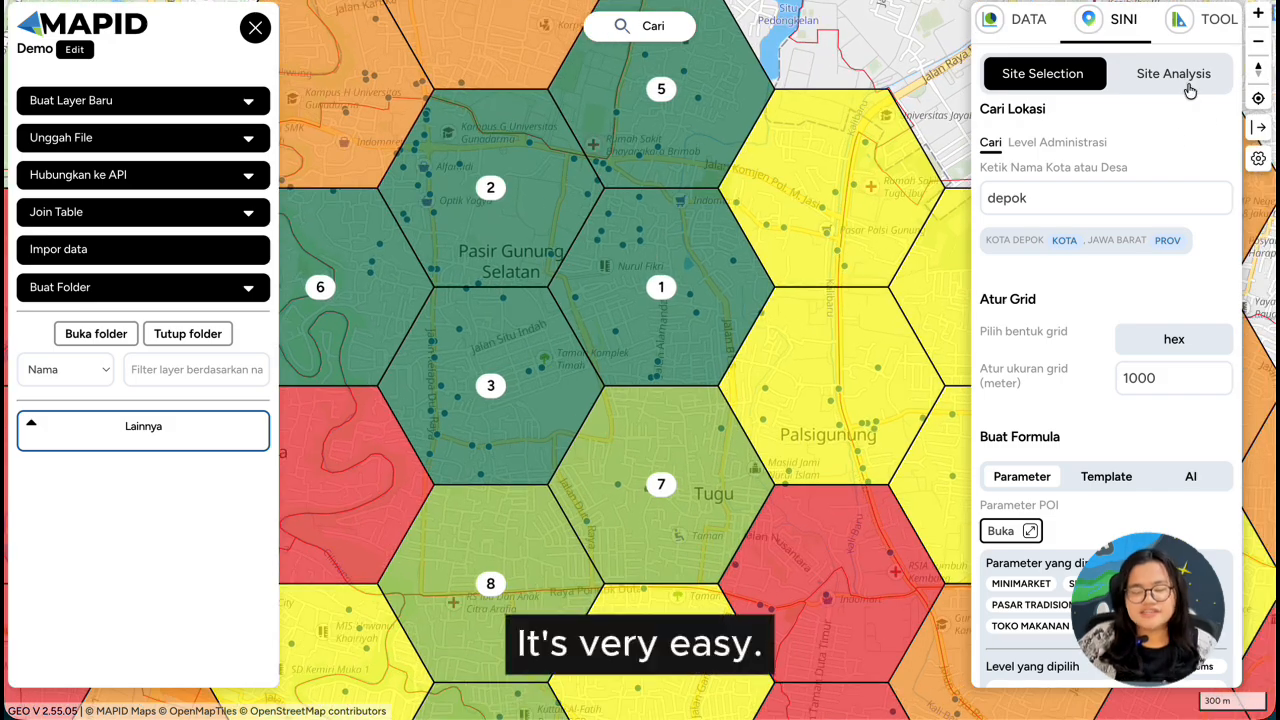
{"action": "left_click", "coordinate": [1182, 86]}
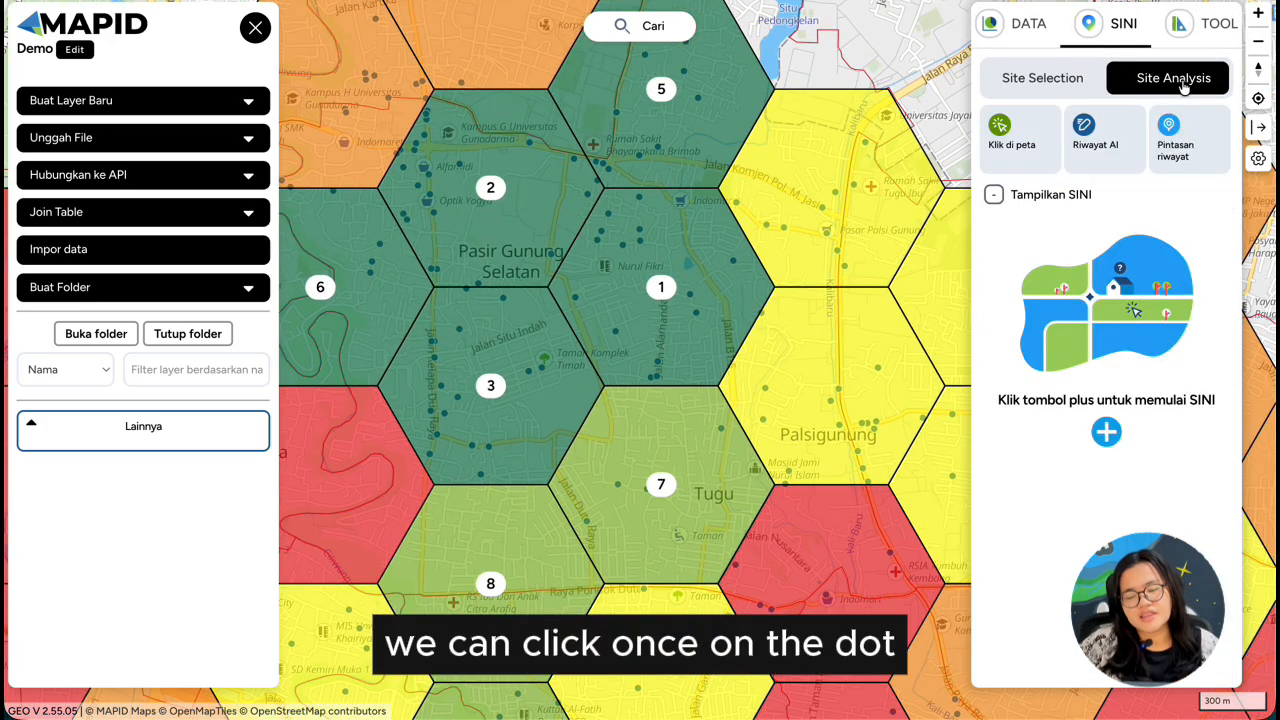
{"action": "left_click", "coordinate": [999, 135]}
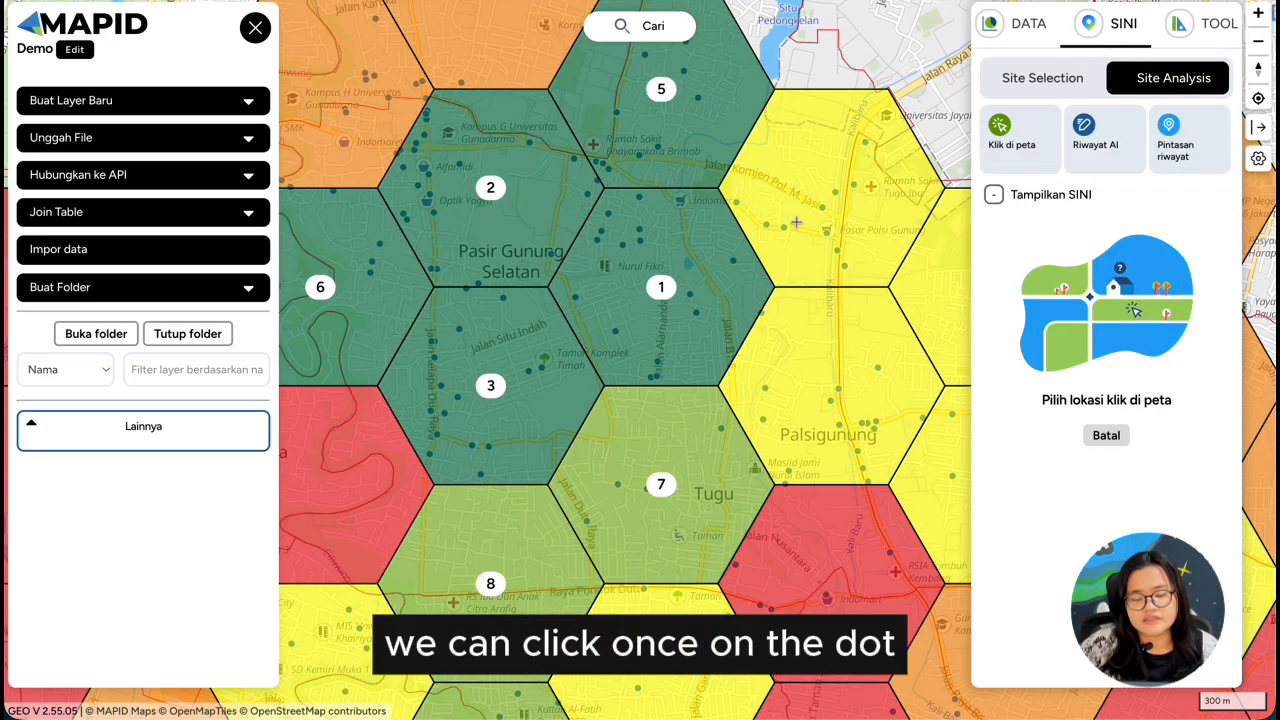
{"action": "left_click", "coordinate": [651, 263]}
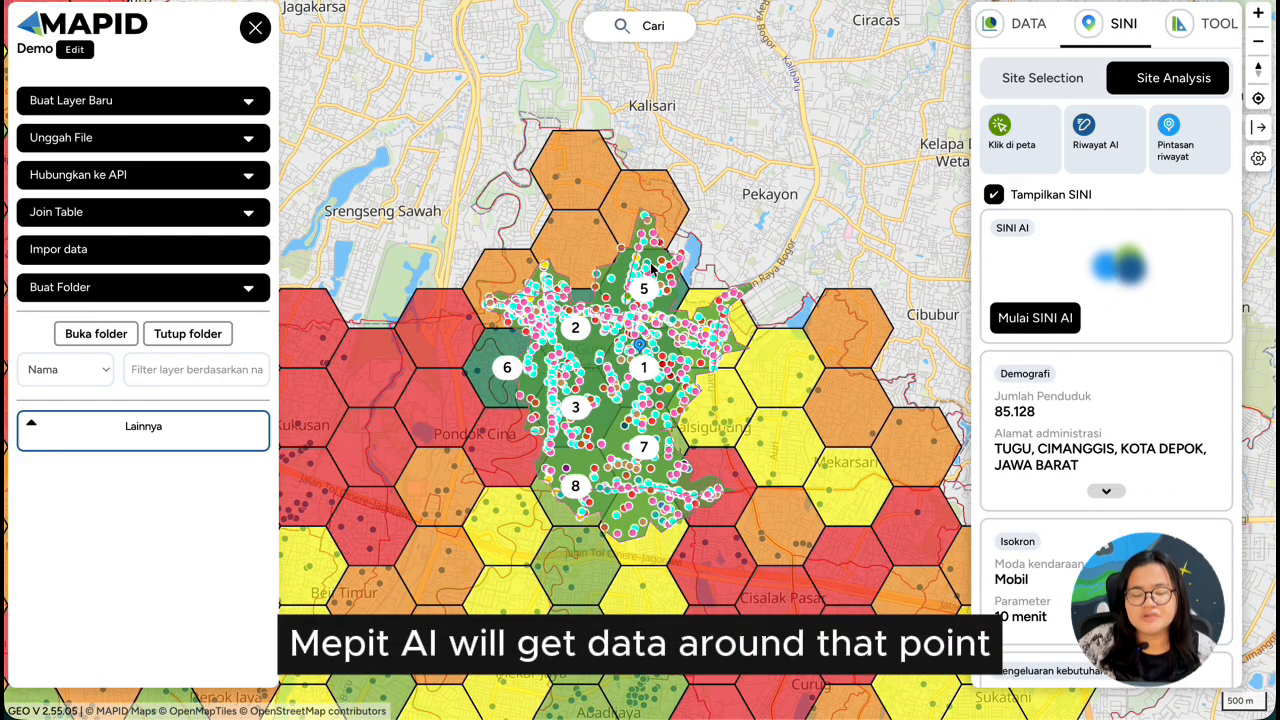
- Examine the isochrone area and its surrounding POIs on the map, along with the demographic and isochrone summaries
{"action": "scroll", "coordinate": [631, 361], "scroll_direction": "up", "scroll_amount": 1}
{"action": "scroll", "coordinate": [631, 361], "scroll_direction": "up", "scroll_amount": 2}
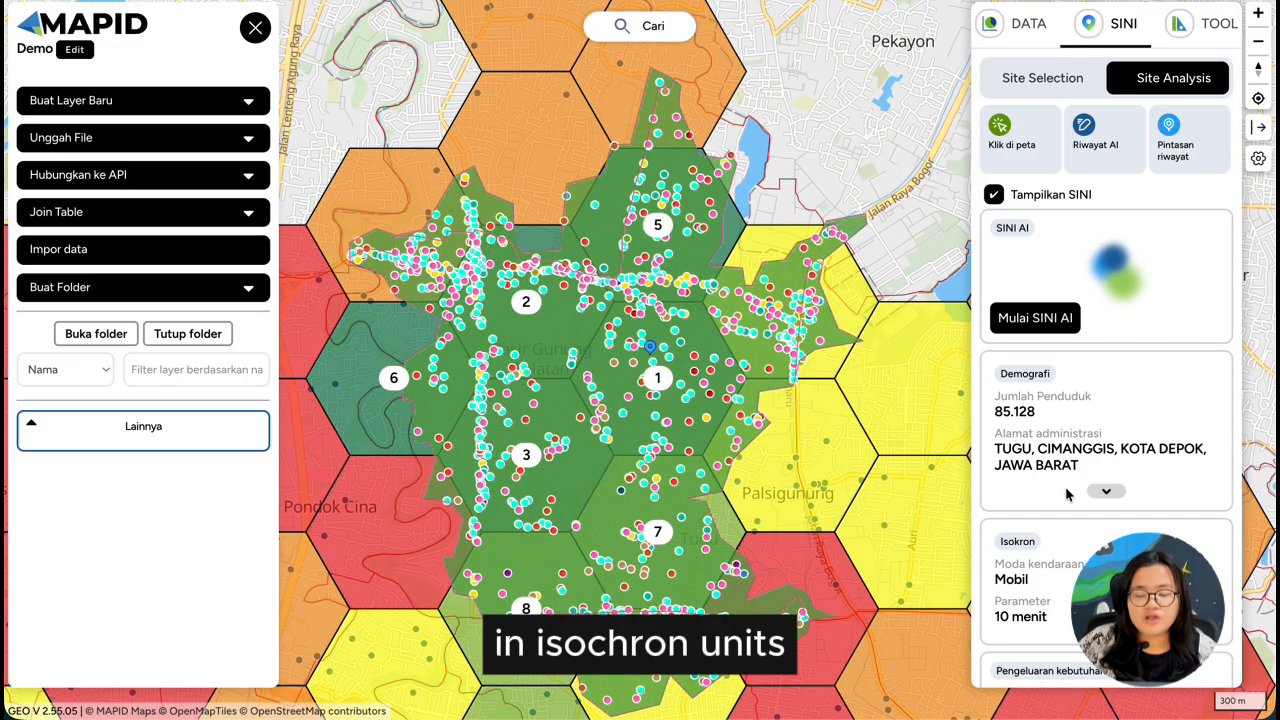
{"action": "scroll", "coordinate": [1065, 488], "scroll_direction": "down", "scroll_amount": 1}
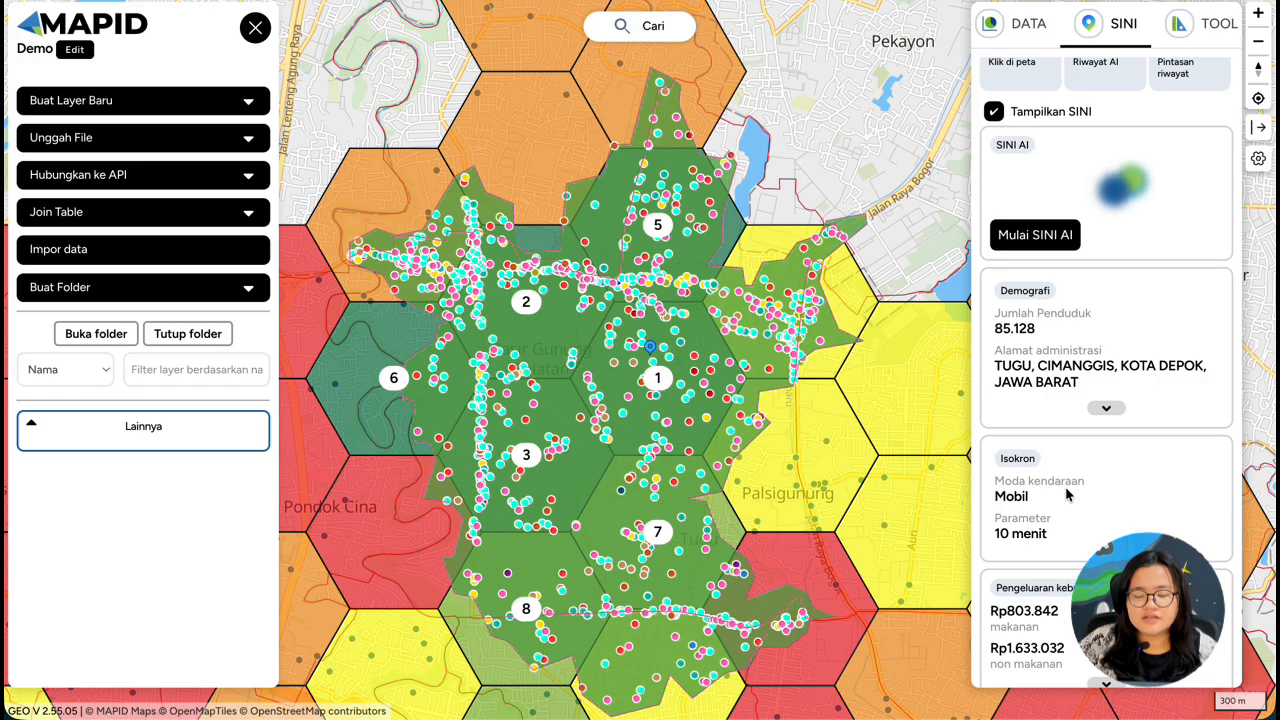
{"action": "scroll", "coordinate": [1065, 486], "scroll_direction": "down", "scroll_amount": 1}
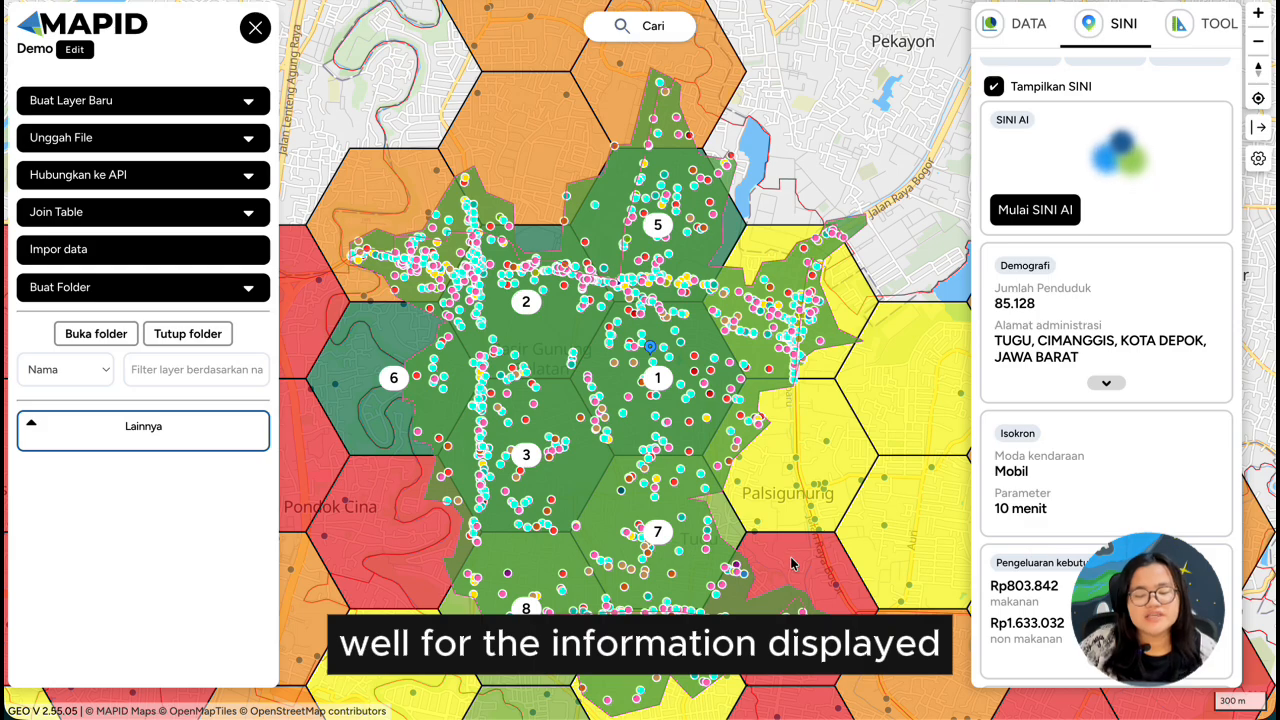
{"action": "left_click_drag", "start_coordinate": [790, 565], "coordinate": [793, 525]}
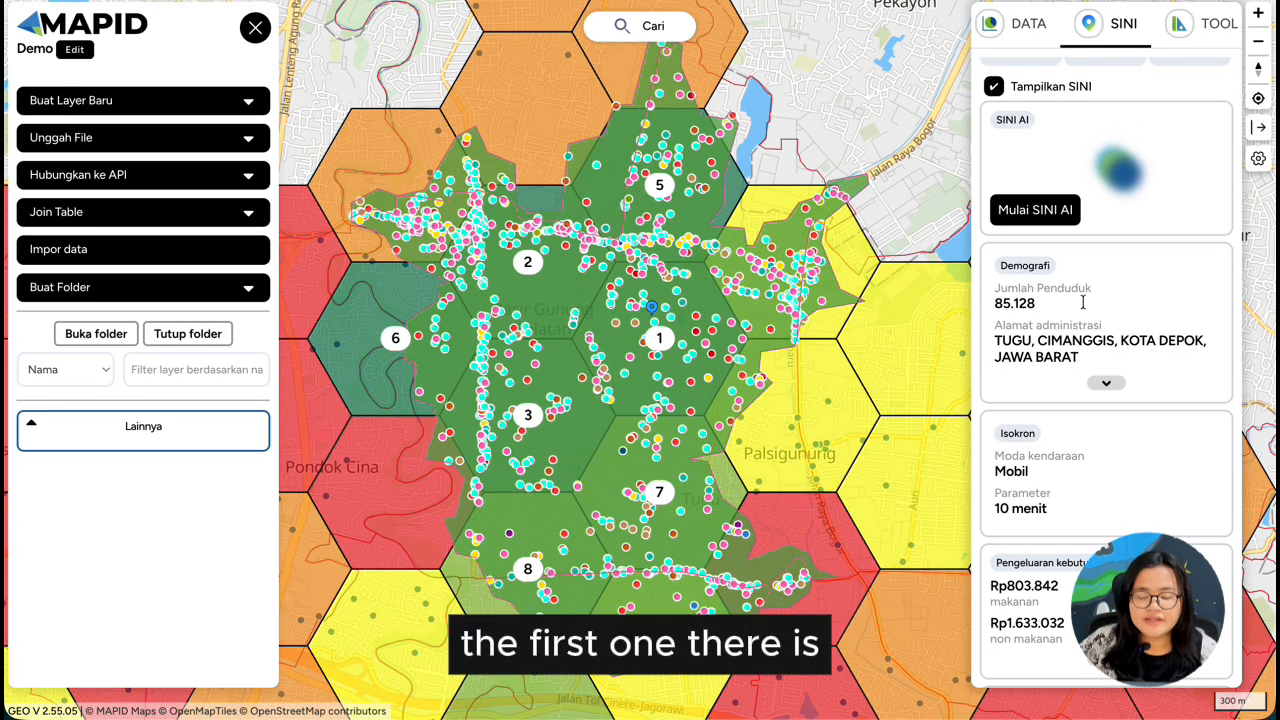
- Open the demographic details and review the villages covered, population growth, population density and births
{"action": "left_click", "coordinate": [1108, 386]}
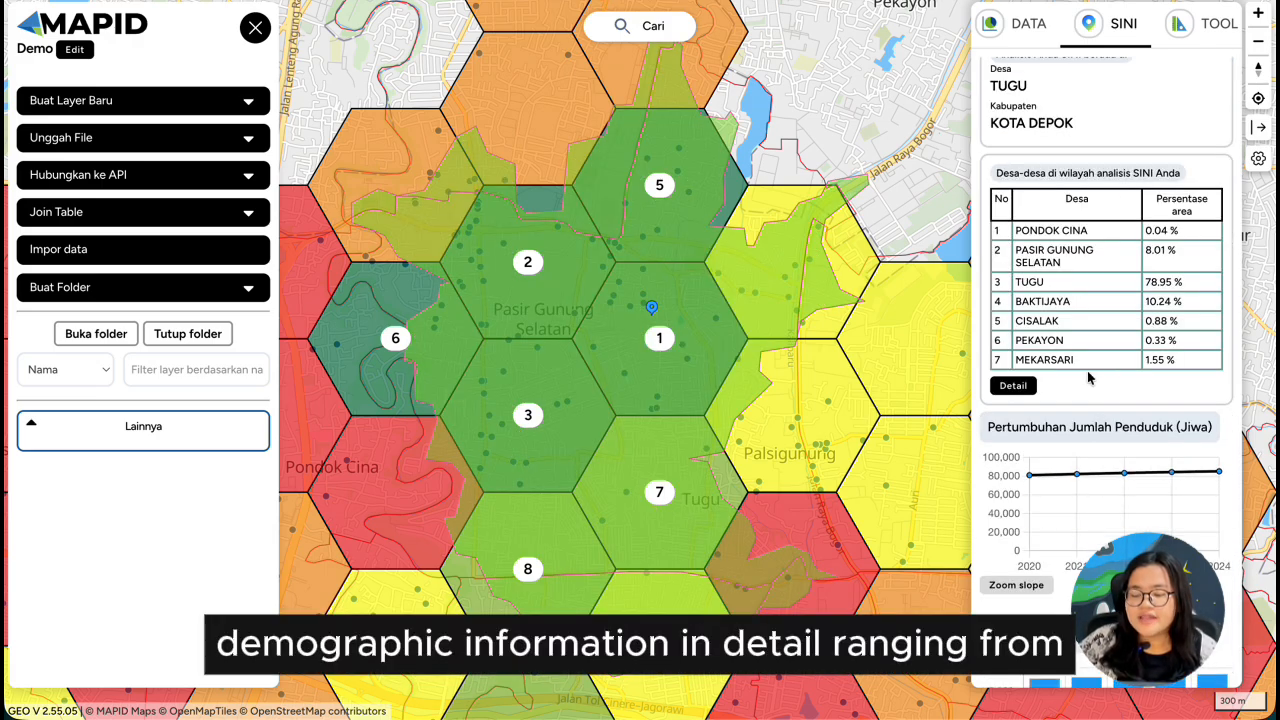
{"action": "scroll", "coordinate": [1120, 310], "scroll_direction": "up", "scroll_amount": 2}
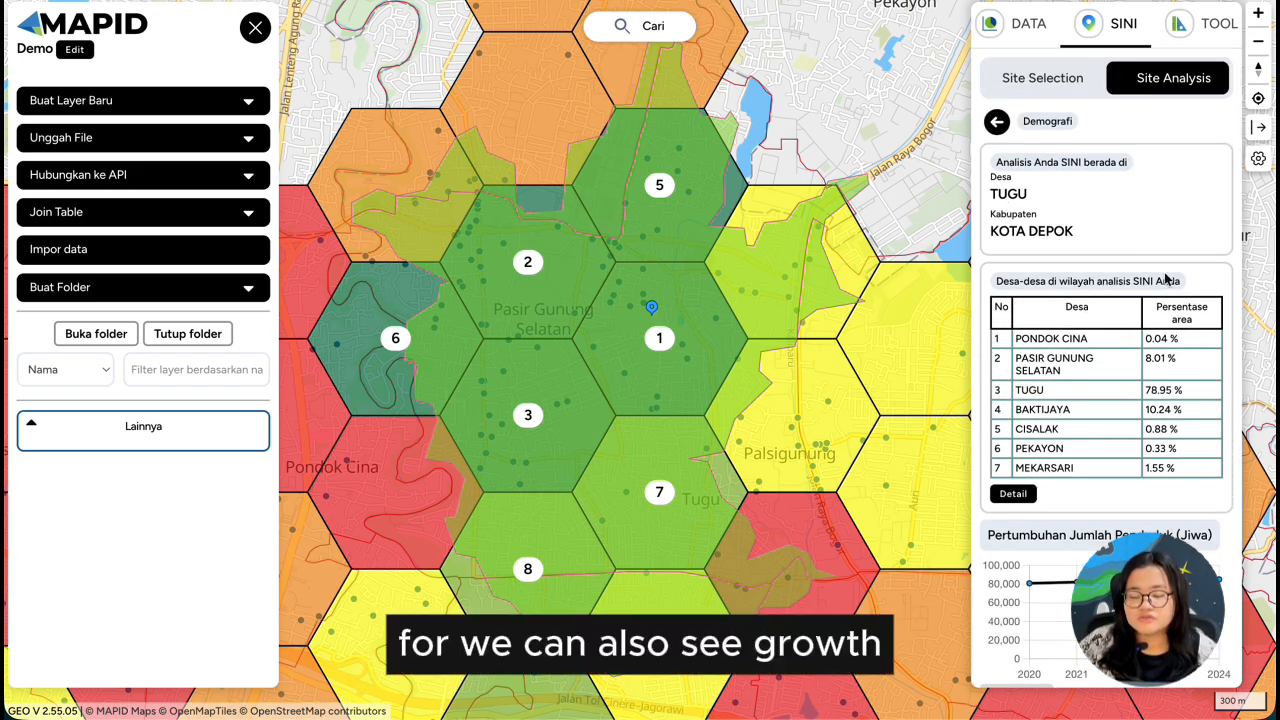
{"action": "scroll", "coordinate": [1077, 355], "scroll_direction": "down", "scroll_amount": 3}
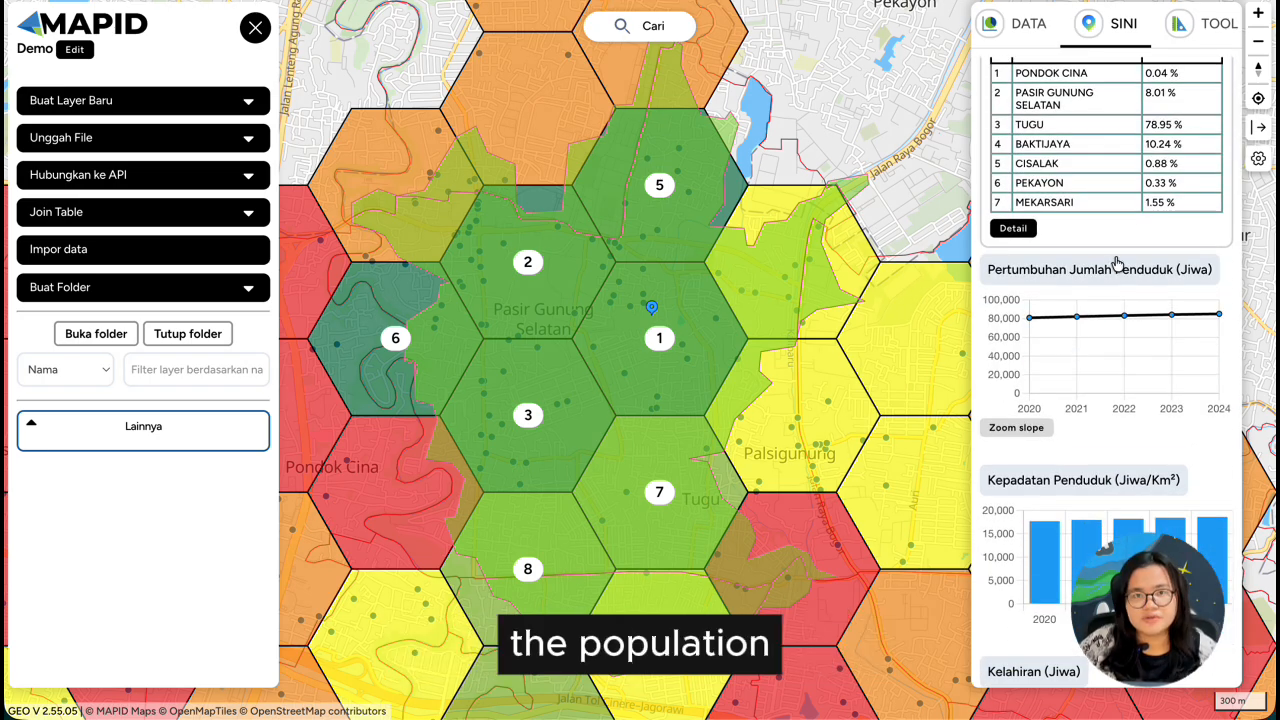
{"action": "scroll", "coordinate": [1058, 371], "scroll_direction": "down", "scroll_amount": 3}
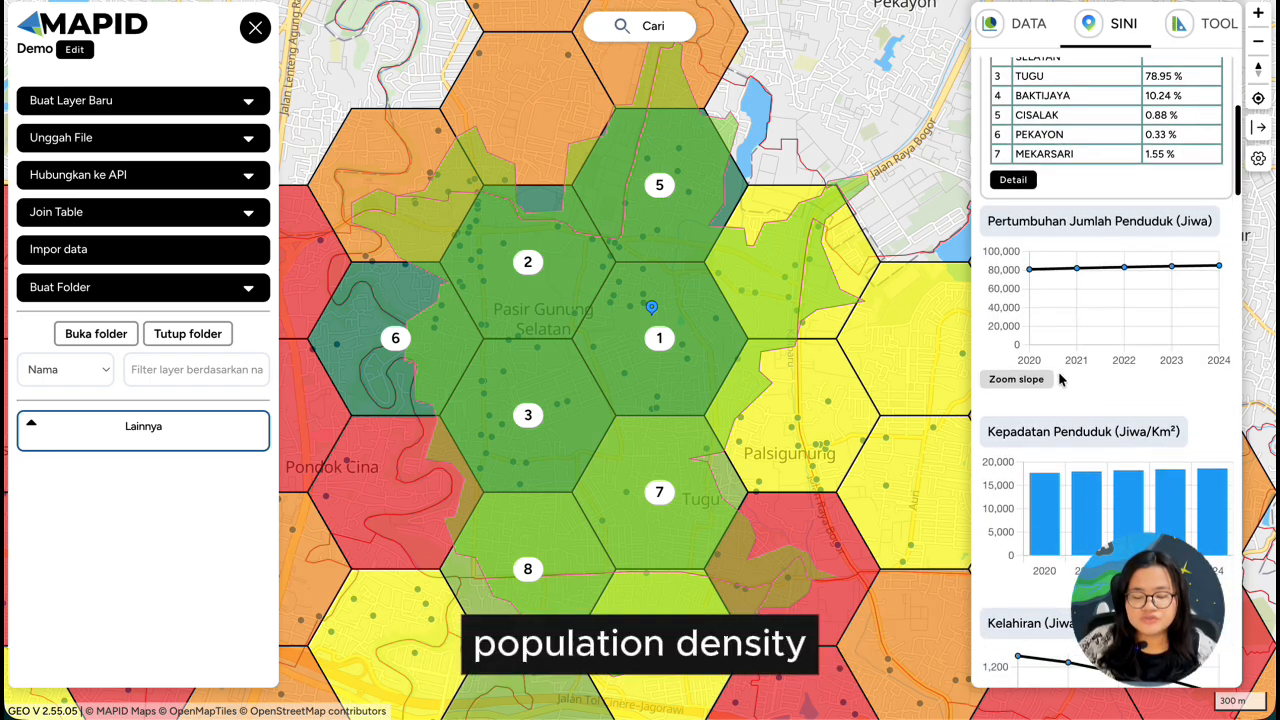
{"action": "scroll", "coordinate": [1084, 530], "scroll_direction": "down", "scroll_amount": 5}
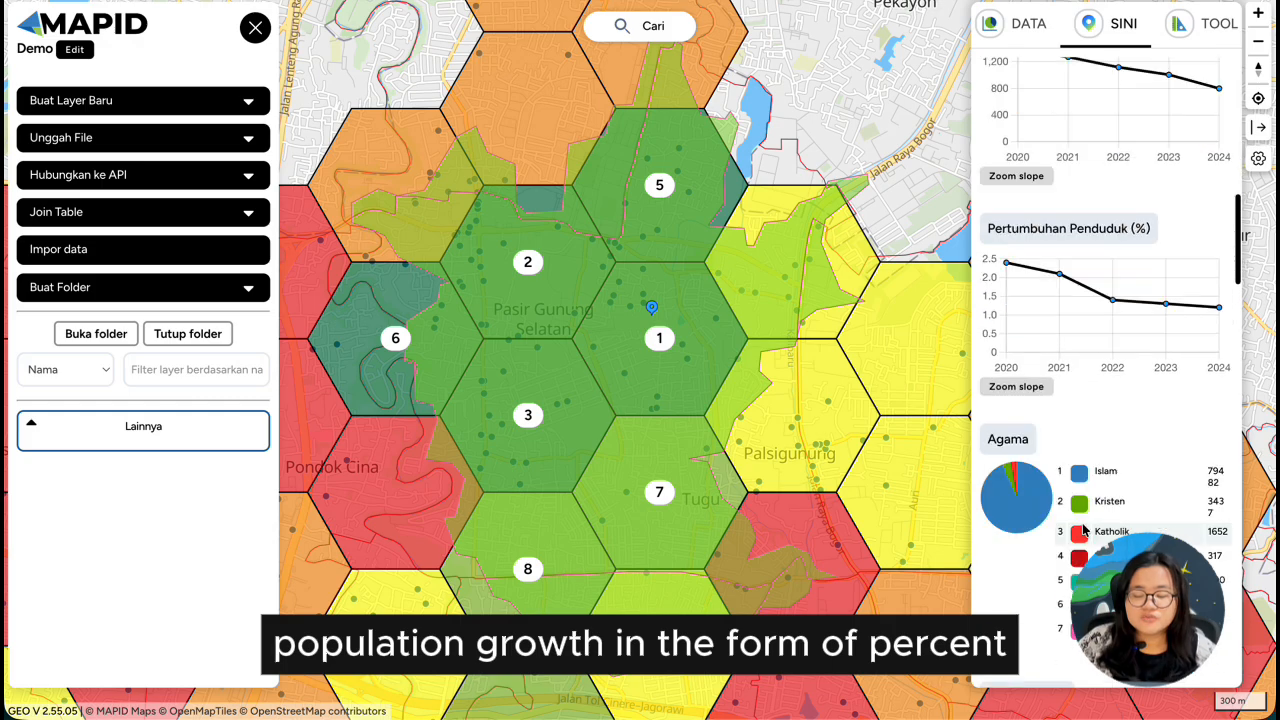
- Review the religion, gender, marital status, age, education, blood type, occupation and administrative data for the analysed area
{"action": "scroll", "coordinate": [1084, 530], "scroll_direction": "down", "scroll_amount": 2}
{"action": "scroll", "coordinate": [1084, 530], "scroll_direction": "down", "scroll_amount": 1}
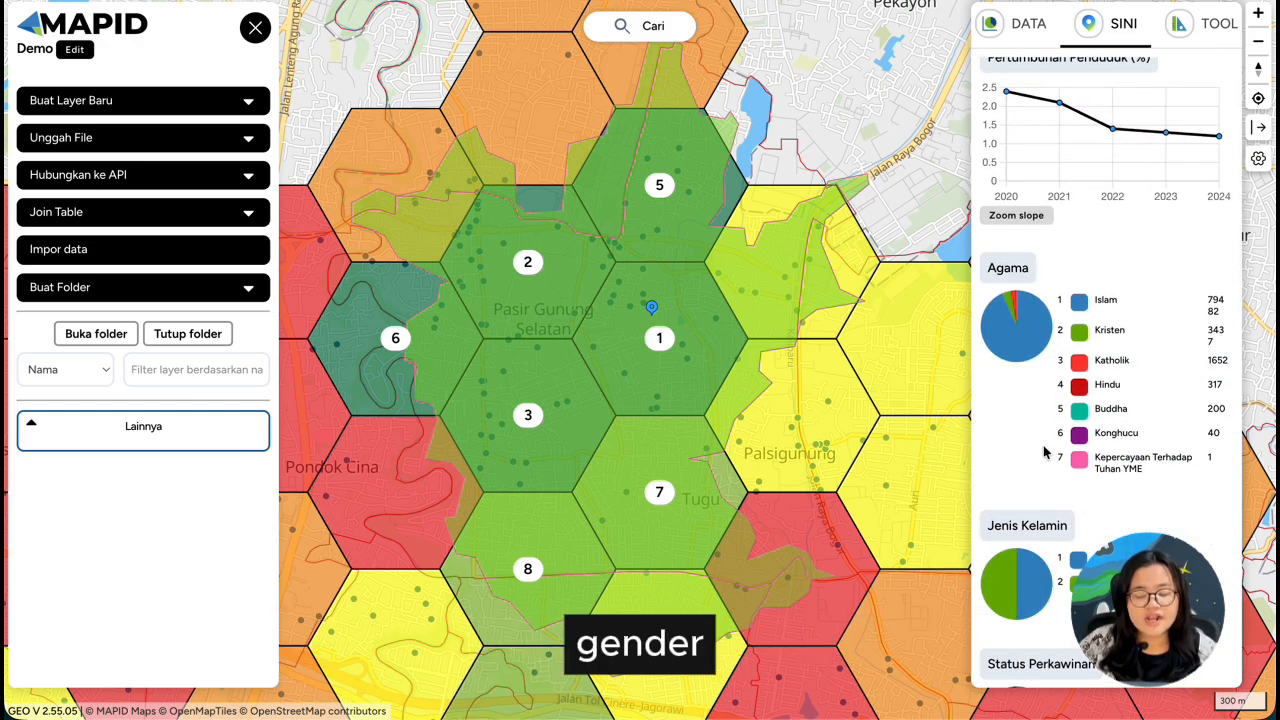
{"action": "scroll", "coordinate": [1043, 452], "scroll_direction": "down", "scroll_amount": 7}
{"action": "scroll", "coordinate": [1043, 452], "scroll_direction": "down", "scroll_amount": 4}
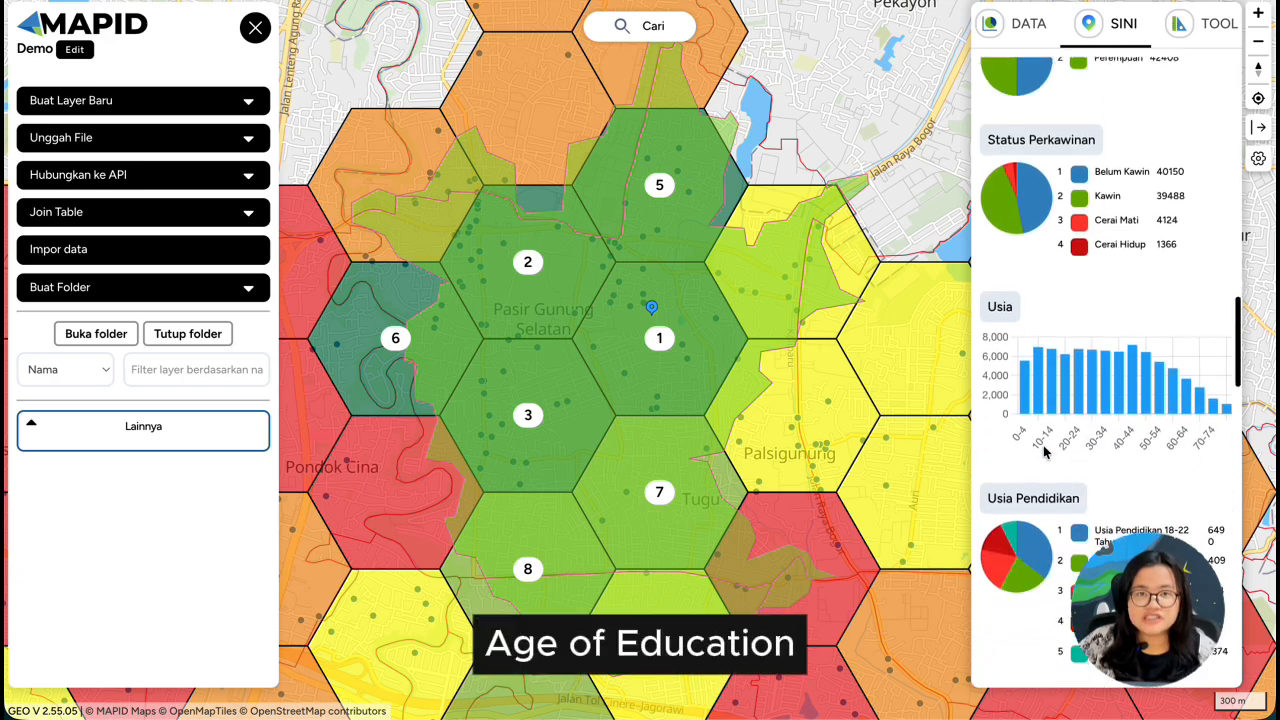
{"action": "scroll", "coordinate": [1043, 452], "scroll_direction": "down", "scroll_amount": 1}
{"action": "scroll", "coordinate": [1043, 452], "scroll_direction": "down", "scroll_amount": 6}
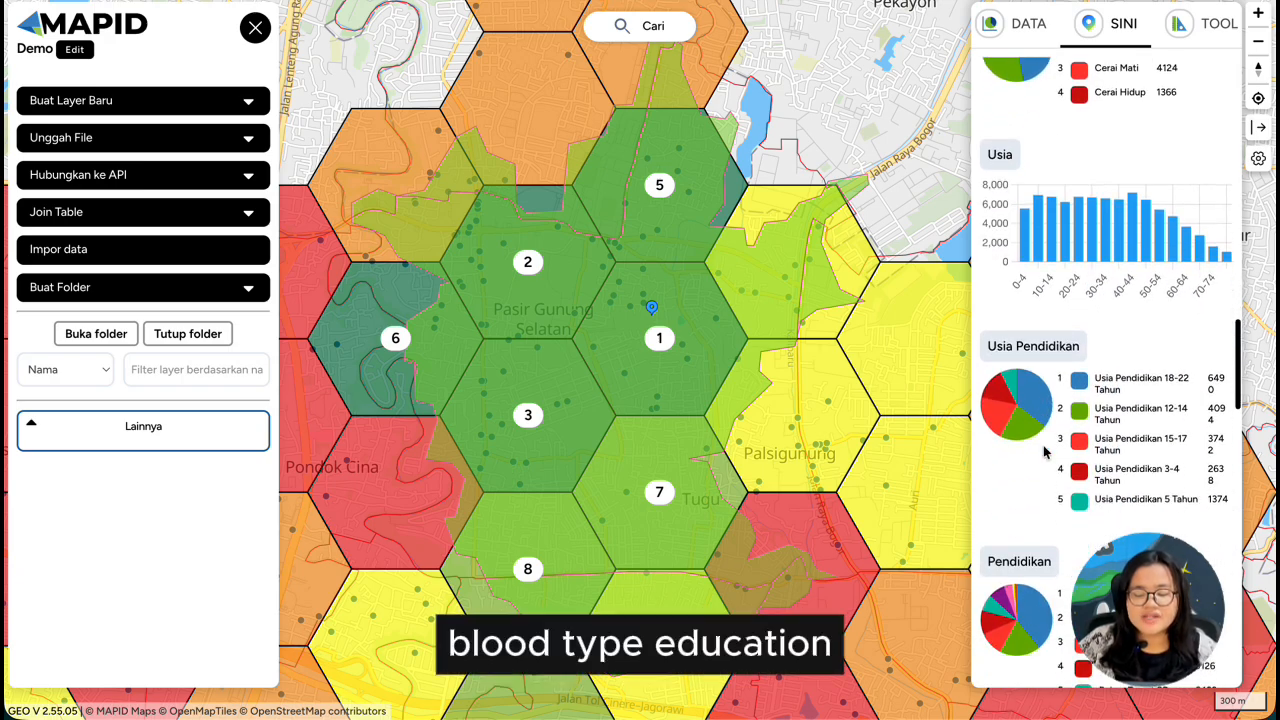
{"action": "scroll", "coordinate": [1043, 452], "scroll_direction": "down", "scroll_amount": 8}
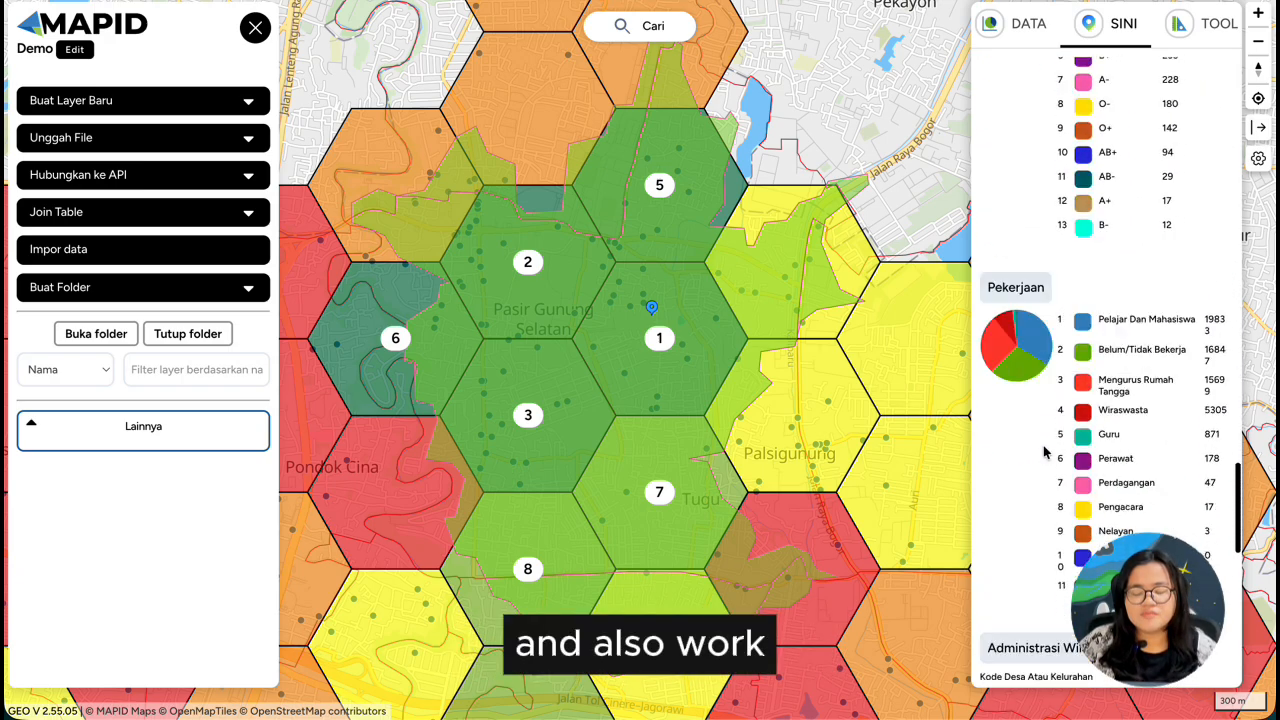
{"action": "scroll", "coordinate": [1043, 452], "scroll_direction": "down", "scroll_amount": 7}
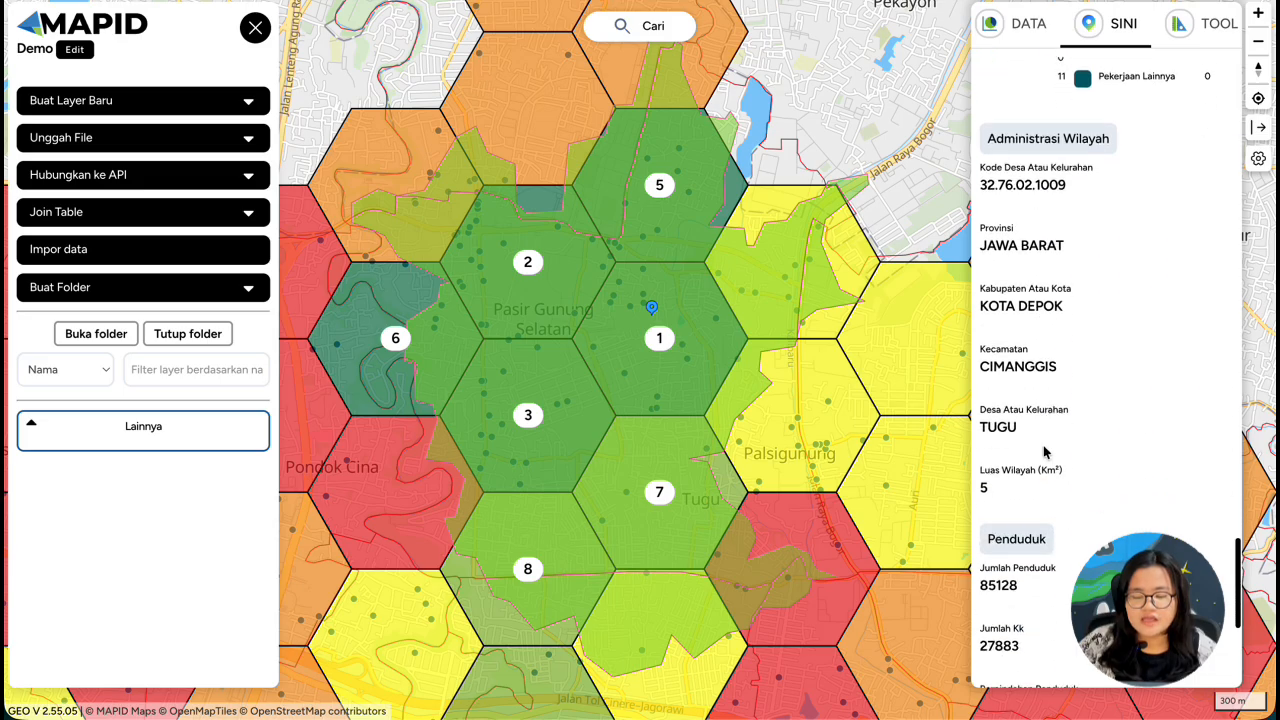
{"action": "scroll", "coordinate": [1043, 449], "scroll_direction": "up", "scroll_amount": 12}
{"action": "scroll", "coordinate": [1042, 462], "scroll_direction": "up", "scroll_amount": 20}
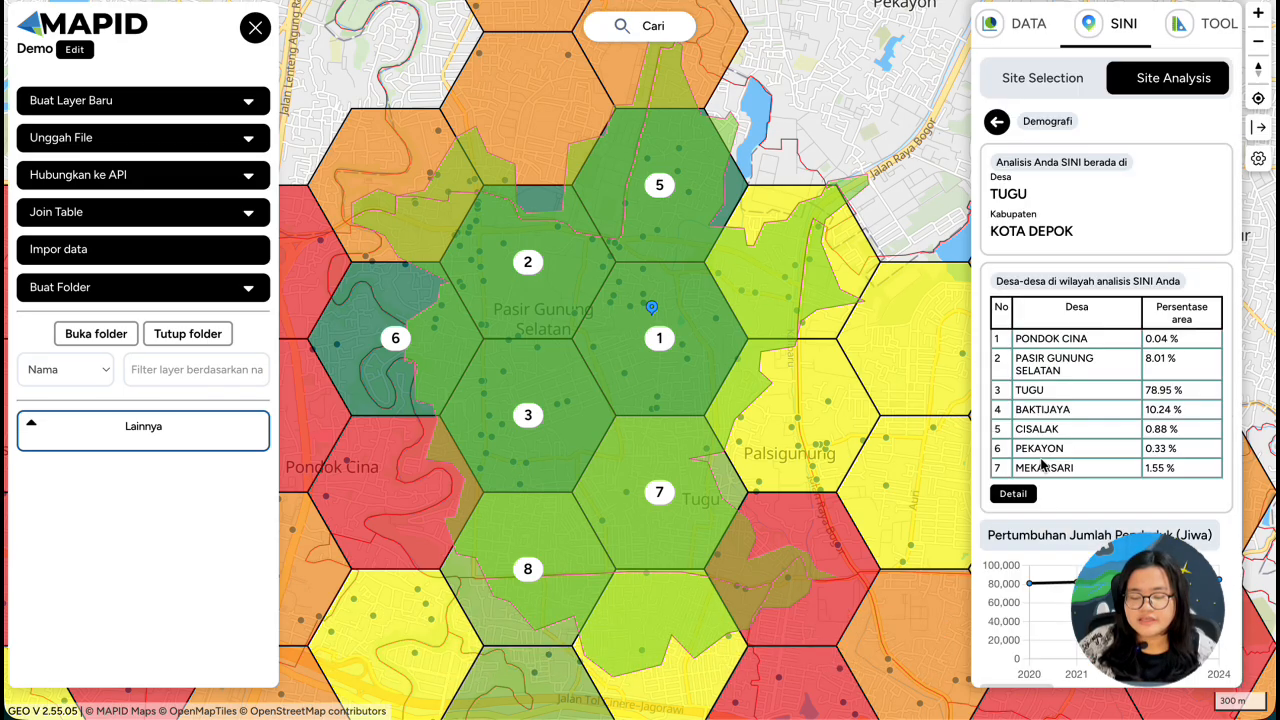
- Open the detailed per-village demographic tables, review population density, births, education and blood type, and close them
{"action": "scroll", "coordinate": [1043, 466], "scroll_direction": "down", "scroll_amount": 5}
{"action": "scroll", "coordinate": [1043, 464], "scroll_direction": "up", "scroll_amount": 2}
{"action": "left_click", "coordinate": [1014, 221]}
{"action": "scroll", "coordinate": [714, 378], "scroll_direction": "down", "scroll_amount": 5}
{"action": "scroll", "coordinate": [714, 378], "scroll_direction": "down", "scroll_amount": 15}
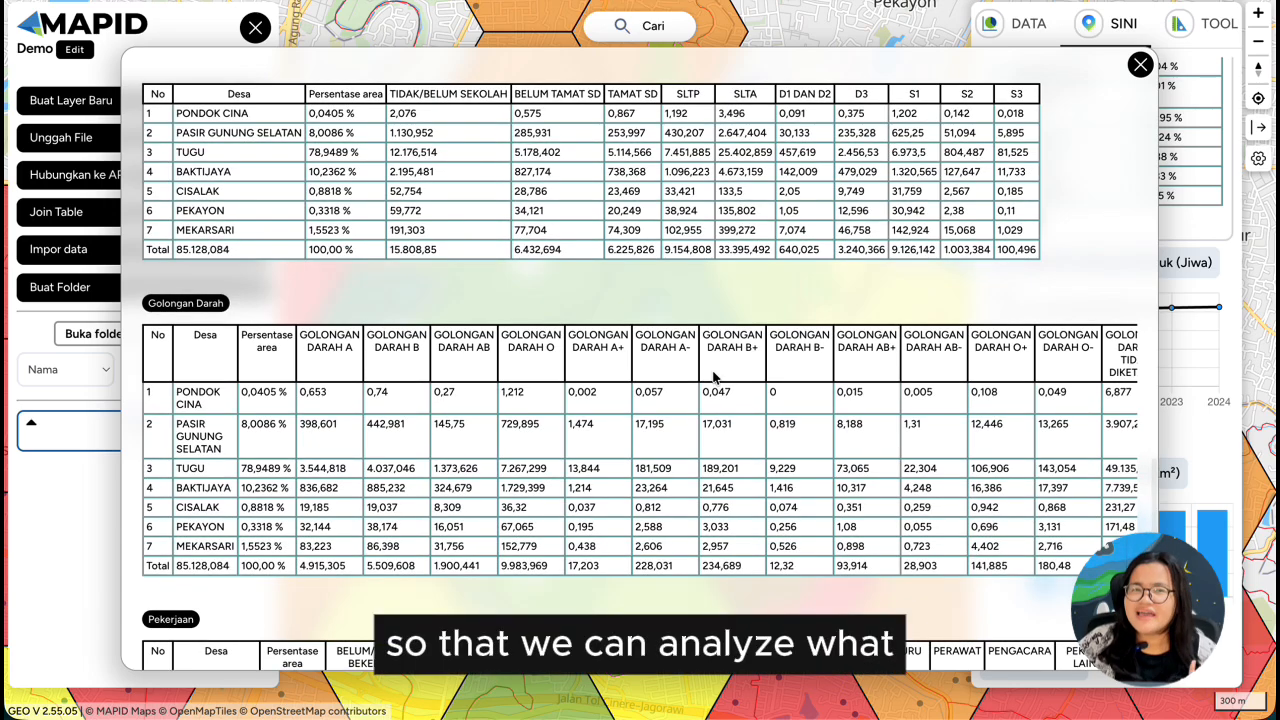
{"action": "scroll", "coordinate": [714, 378], "scroll_direction": "up", "scroll_amount": 8}
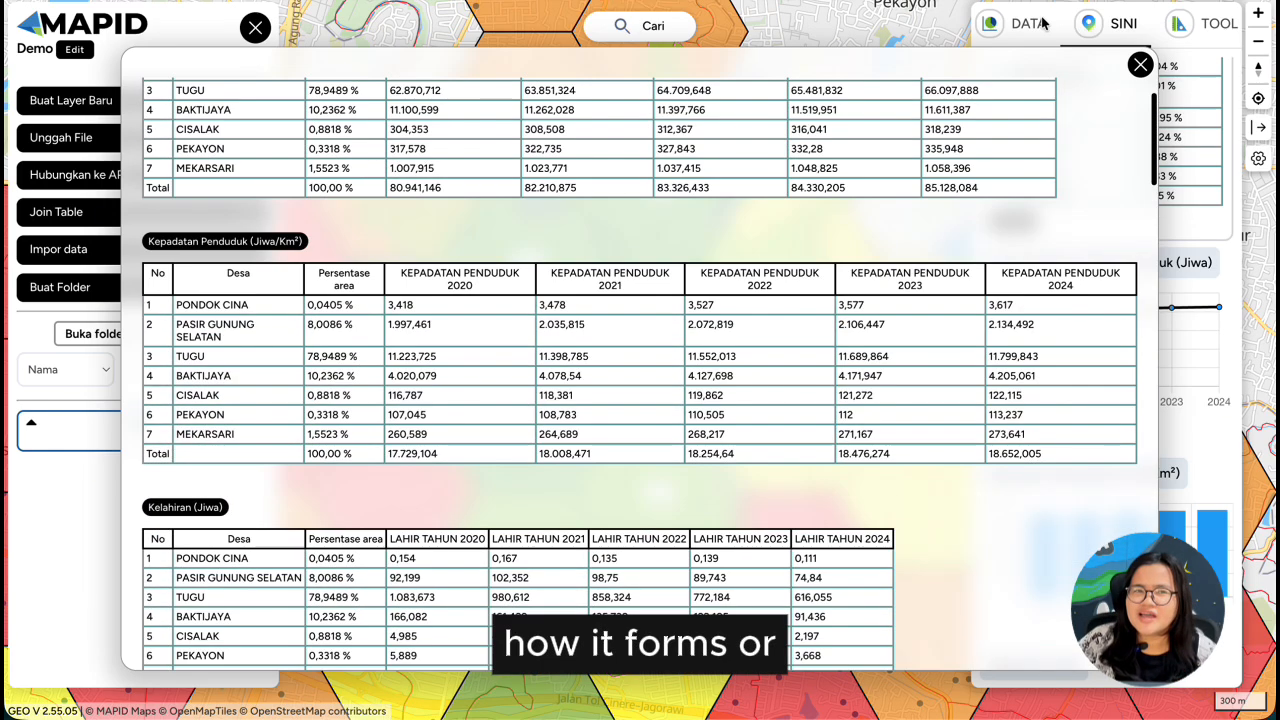
{"action": "left_click", "coordinate": [1140, 64]}
- Return to the analysis summary, open the routine expenditure details and review the spending on prepared food, meat and fish
{"action": "left_click", "coordinate": [997, 121]}
{"action": "scroll", "coordinate": [1104, 395], "scroll_direction": "down", "scroll_amount": 5}
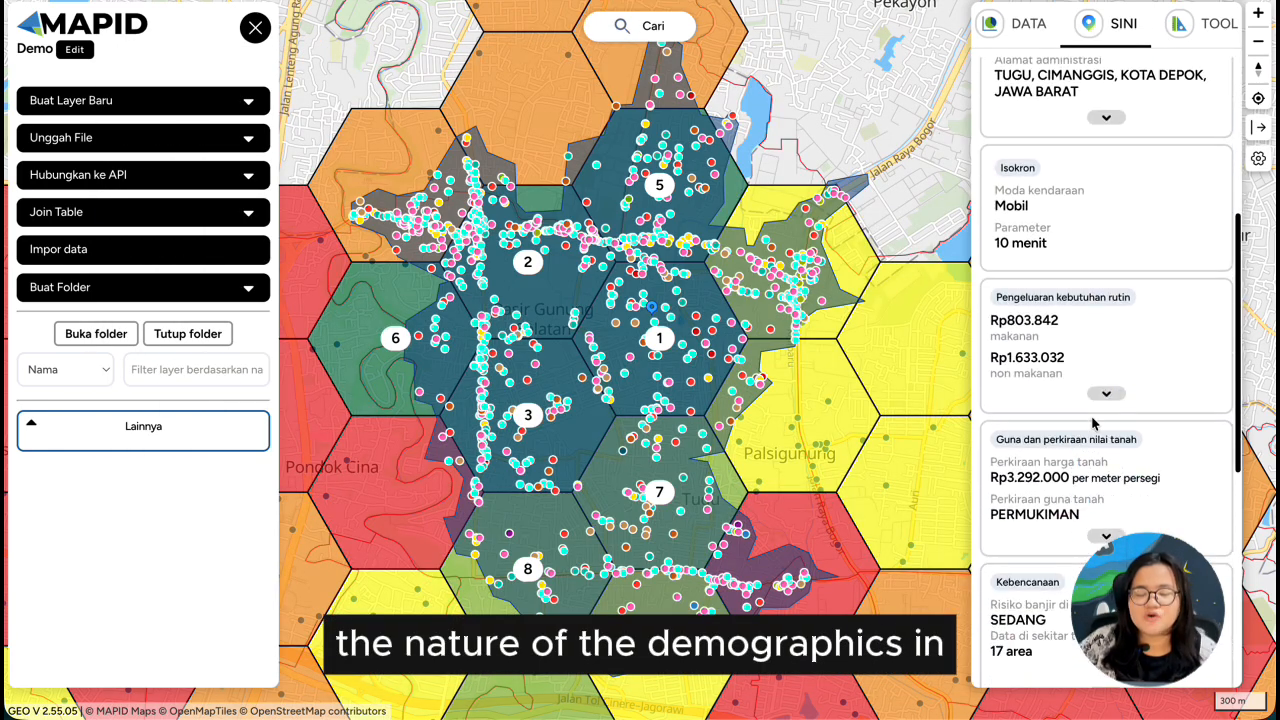
{"action": "left_click", "coordinate": [1104, 393]}
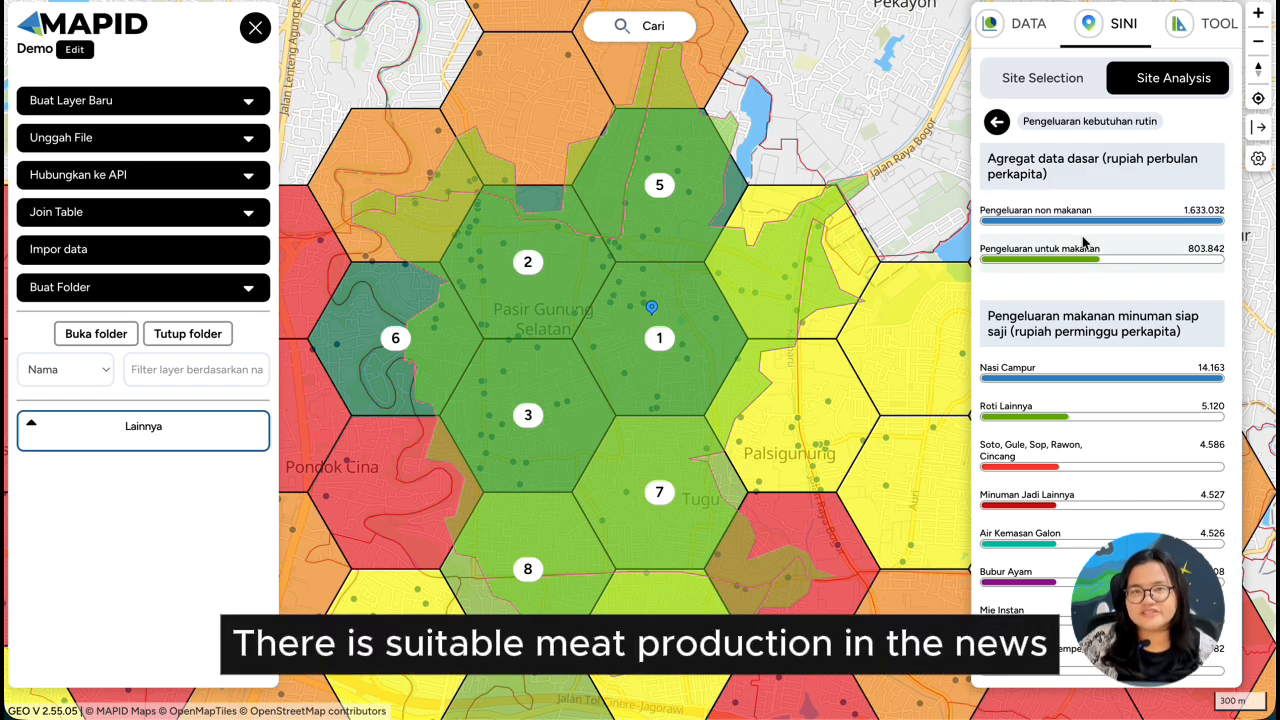
{"action": "scroll", "coordinate": [1090, 300], "scroll_direction": "down", "scroll_amount": 4}
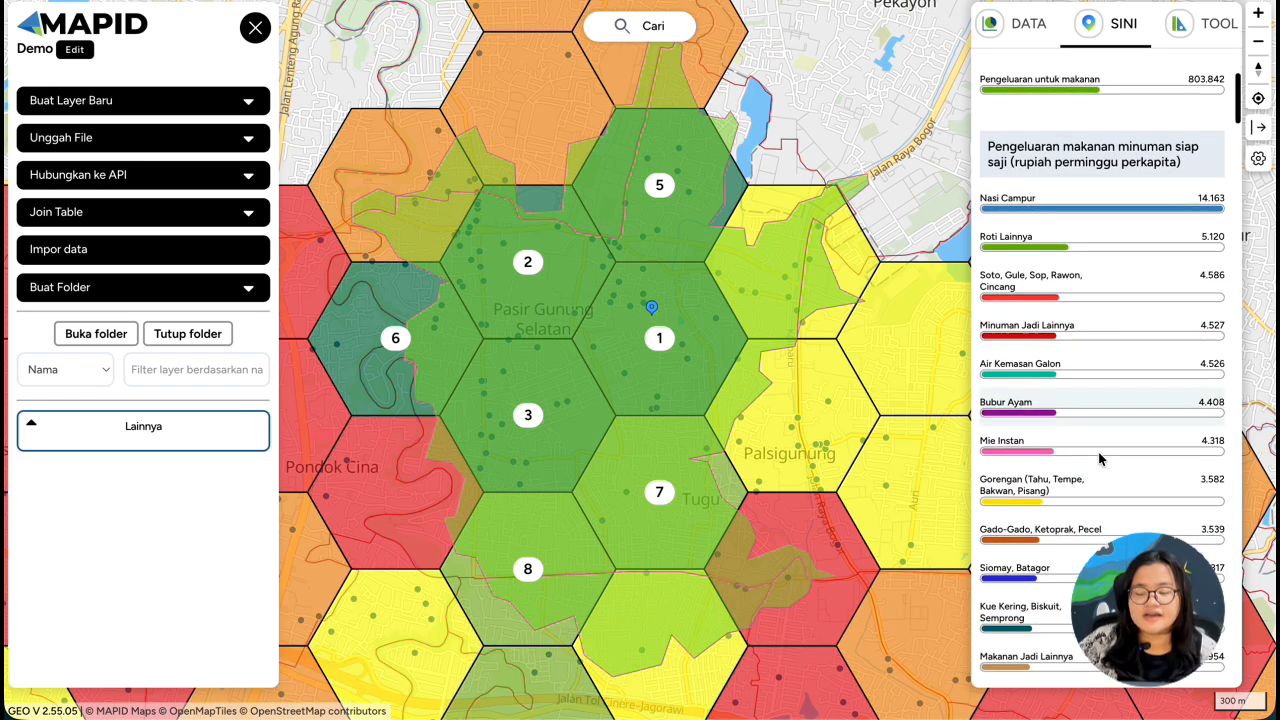
{"action": "scroll", "coordinate": [1100, 458], "scroll_direction": "down", "scroll_amount": 20}
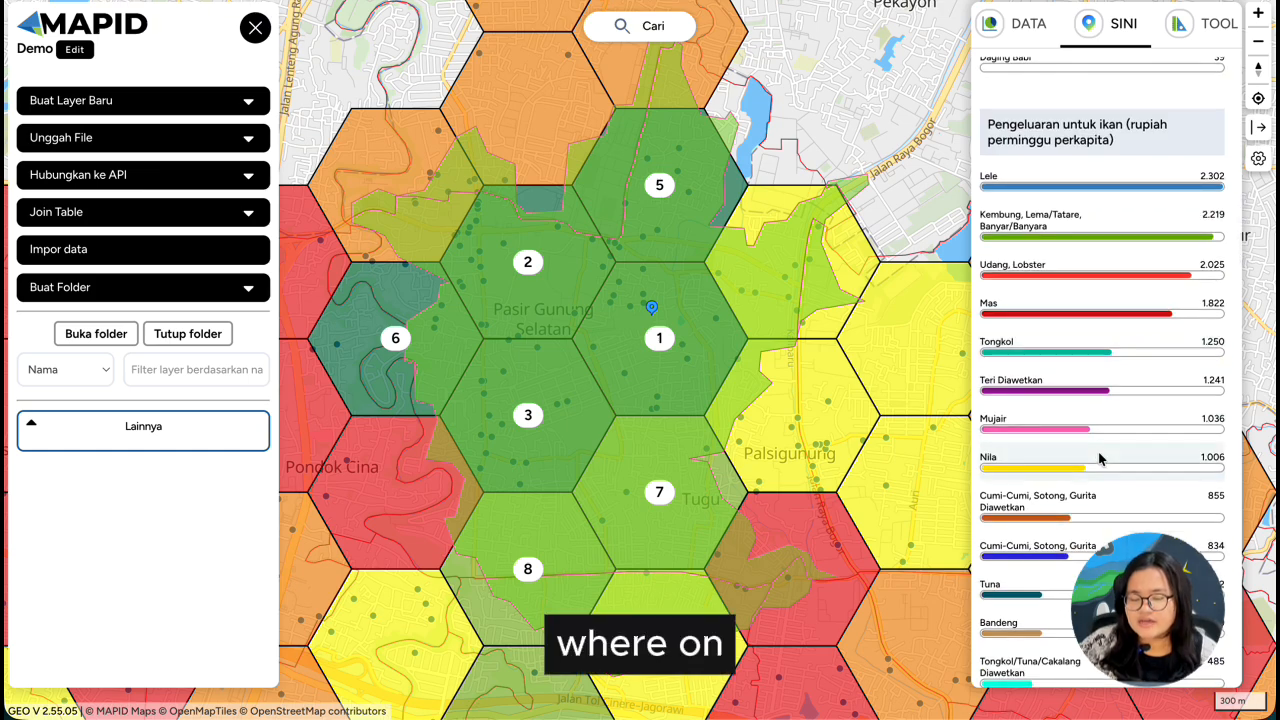
{"action": "scroll", "coordinate": [1100, 458], "scroll_direction": "up", "scroll_amount": 20}
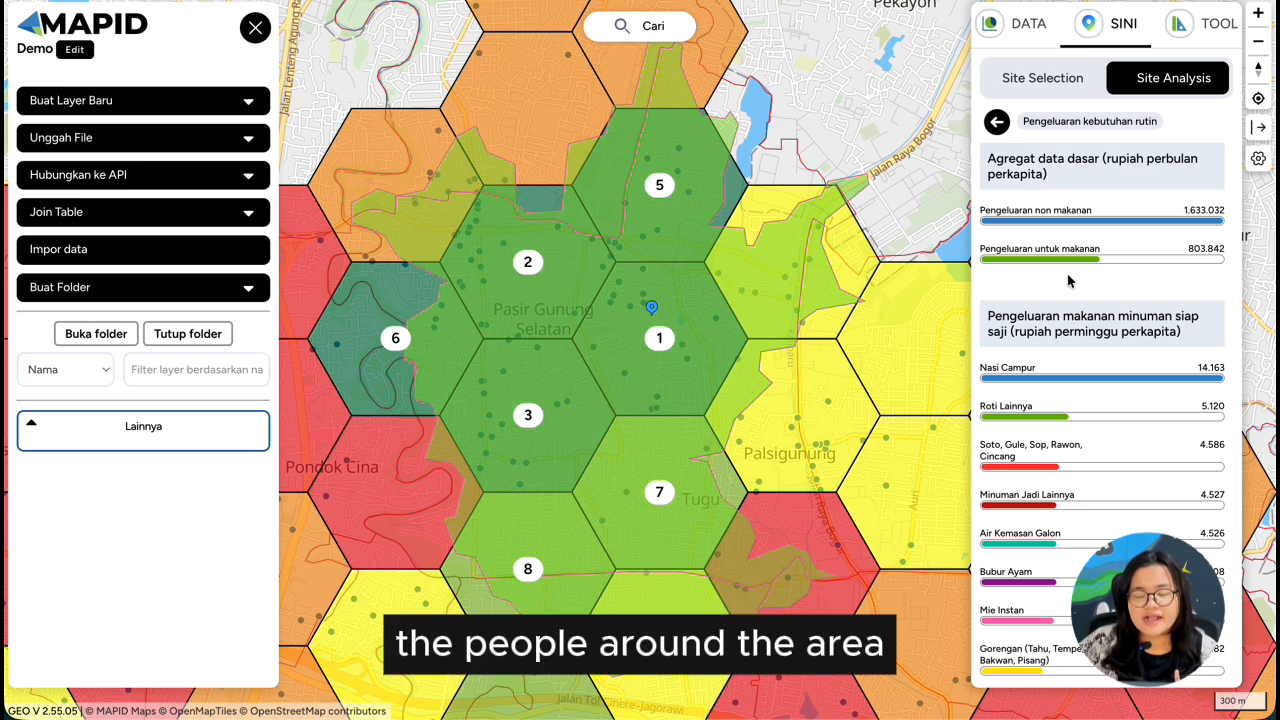
- Review the prepared food and drink spending and the weekly per-capita meat spending in the routine expenditure details
{"action": "scroll", "coordinate": [1080, 400], "scroll_direction": "down", "scroll_amount": 10}
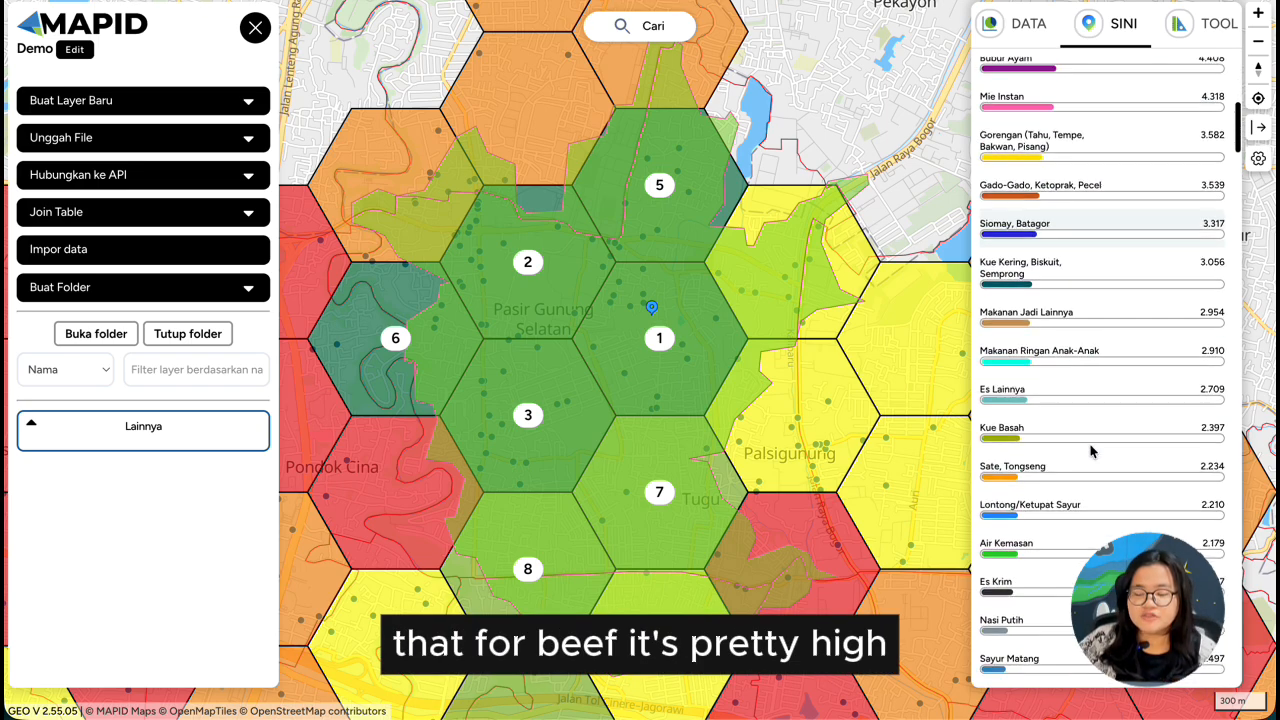
{"action": "scroll", "coordinate": [1088, 450], "scroll_direction": "down", "scroll_amount": 10}
{"action": "scroll", "coordinate": [1060, 300], "scroll_direction": "up", "scroll_amount": 4}
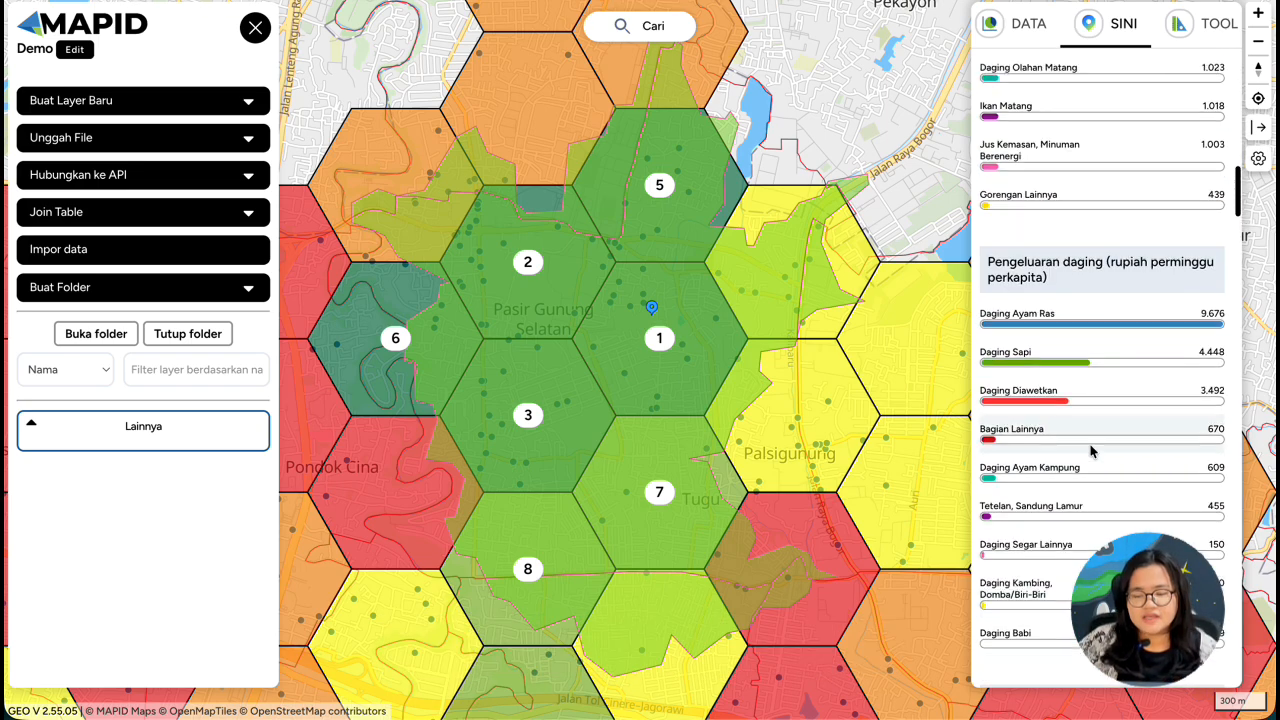
{"action": "left_click", "coordinate": [1053, 272]}
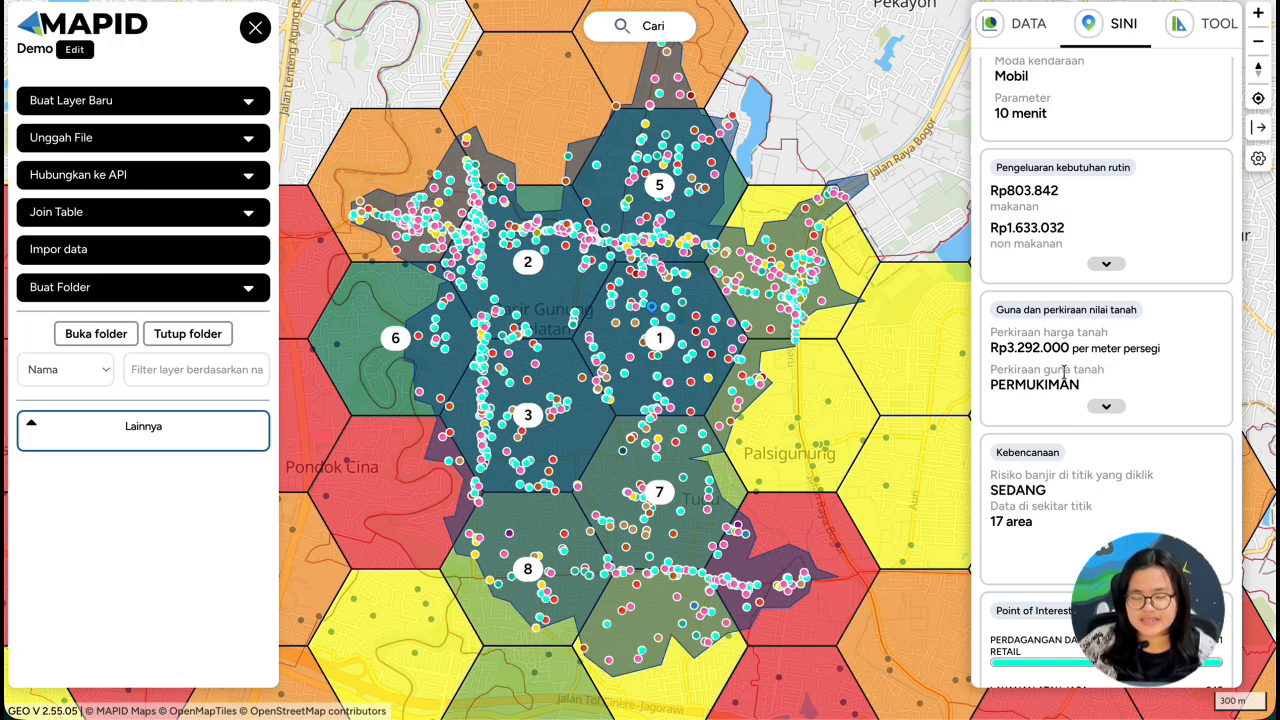
- Open the disaster (Kebencanaan) details from the analysis summary, examine the flood risk areas on the map, and return to the summary
{"action": "scroll", "coordinate": [1100, 400], "scroll_direction": "down", "scroll_amount": 3}
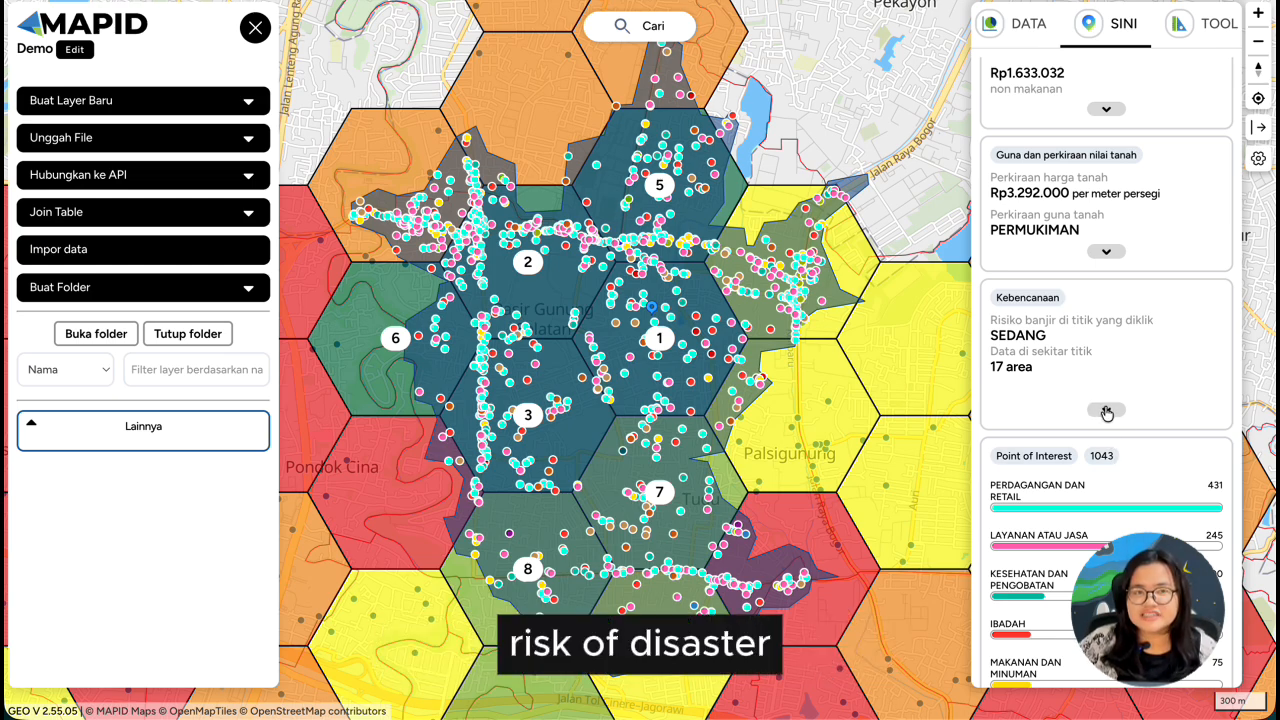
{"action": "left_click", "coordinate": [1100, 407]}
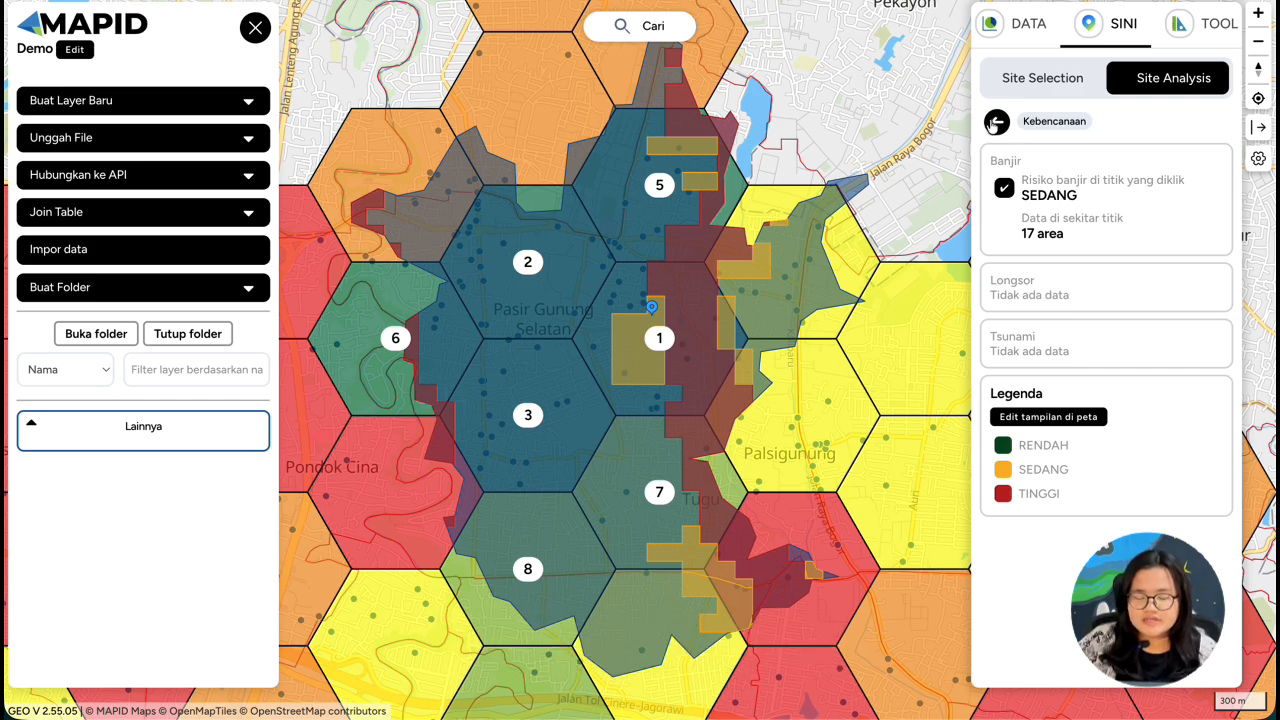
{"action": "left_click", "coordinate": [996, 121]}
- Review the Point of Interest category breakdown in the analysis summary
{"action": "scroll", "coordinate": [1072, 497], "scroll_direction": "down", "scroll_amount": 5}
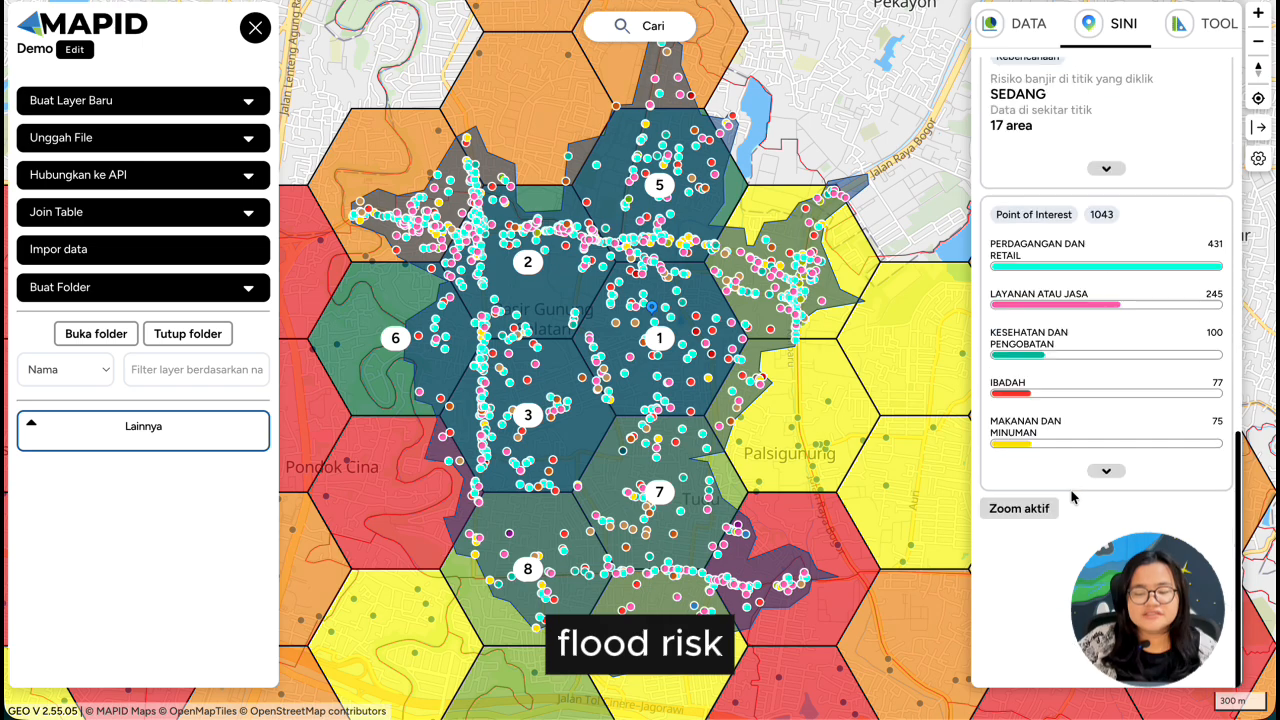
{"action": "scroll", "coordinate": [1072, 497], "scroll_direction": "up", "scroll_amount": 3}
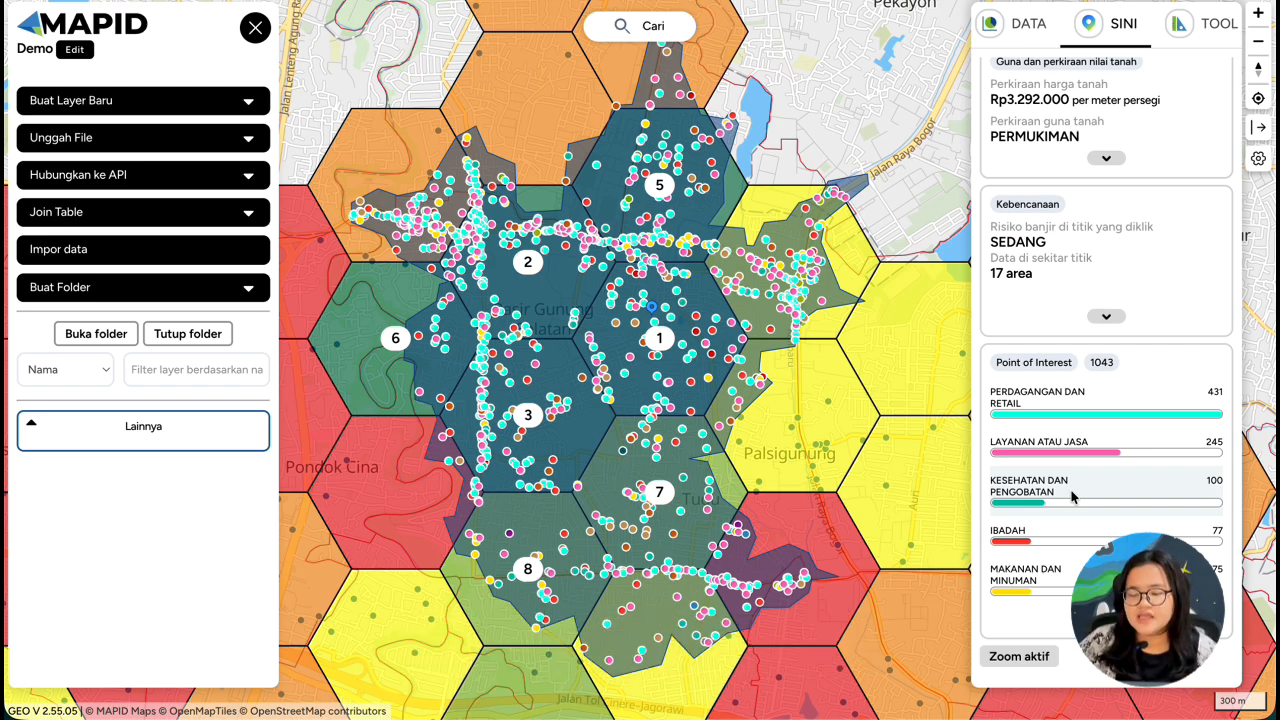
{"action": "scroll", "coordinate": [1073, 497], "scroll_direction": "down", "scroll_amount": 3}
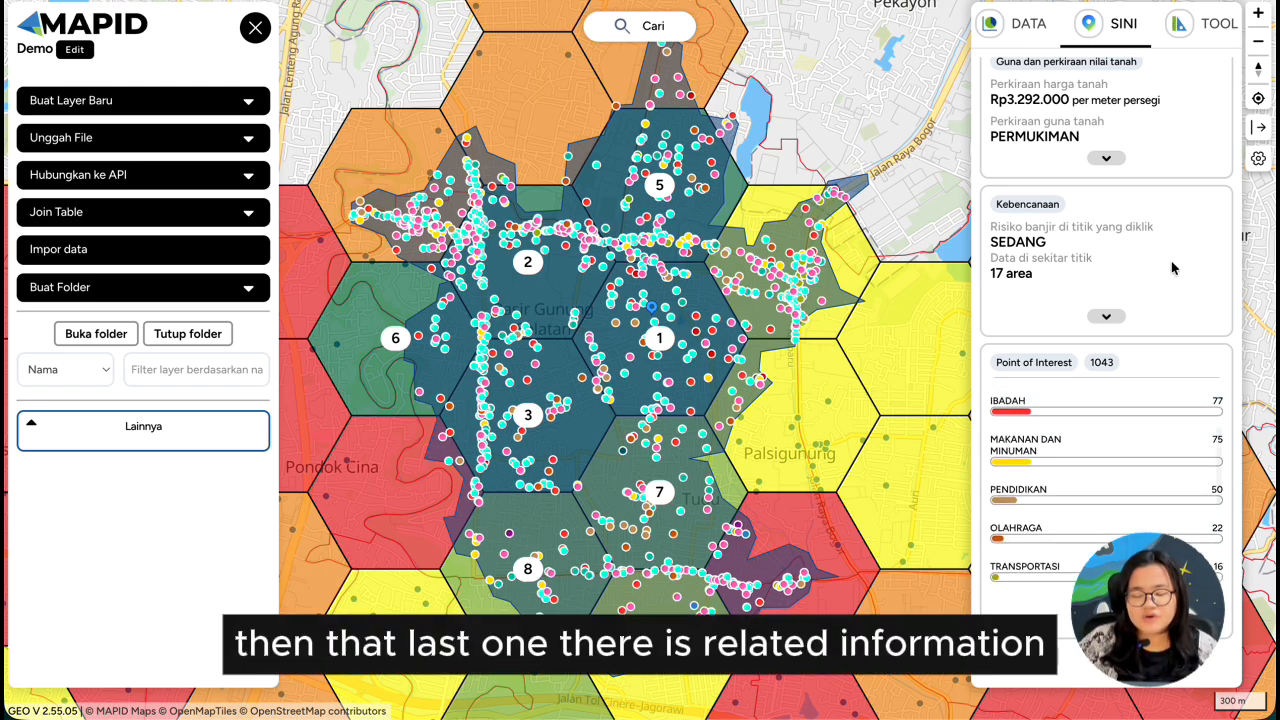
{"action": "scroll", "coordinate": [1173, 268], "scroll_direction": "down", "scroll_amount": 3}
{"action": "scroll", "coordinate": [1140, 349], "scroll_direction": "up", "scroll_amount": 3}
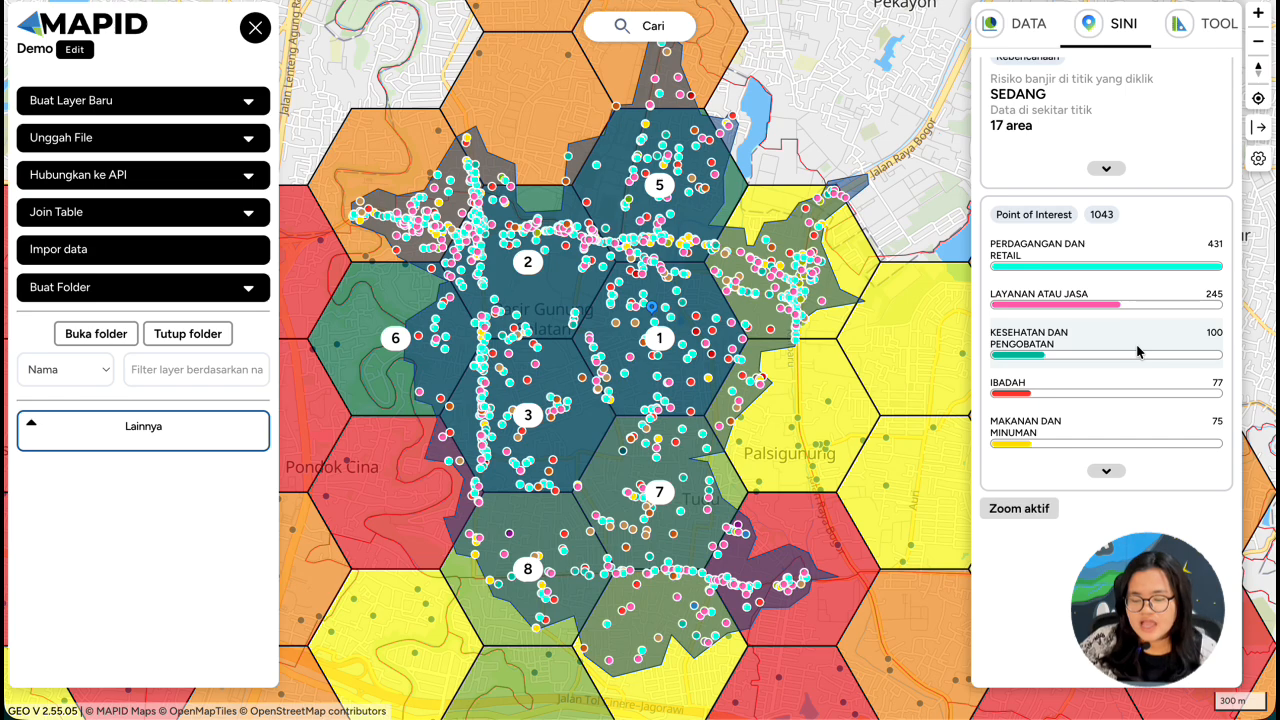
- Open the Point of Interest details and review the specific entities (Entitas Spesifik) under trade and retail
{"action": "left_click", "coordinate": [1108, 473]}
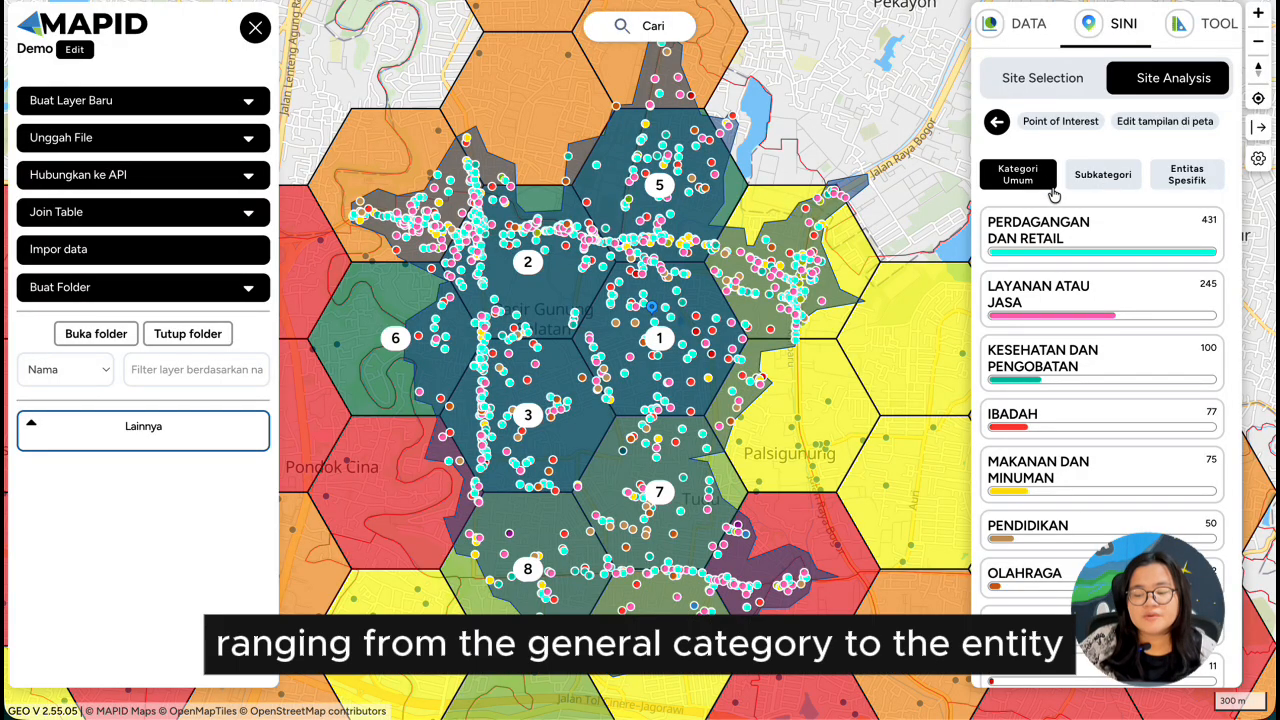
{"action": "left_click", "coordinate": [1188, 188]}
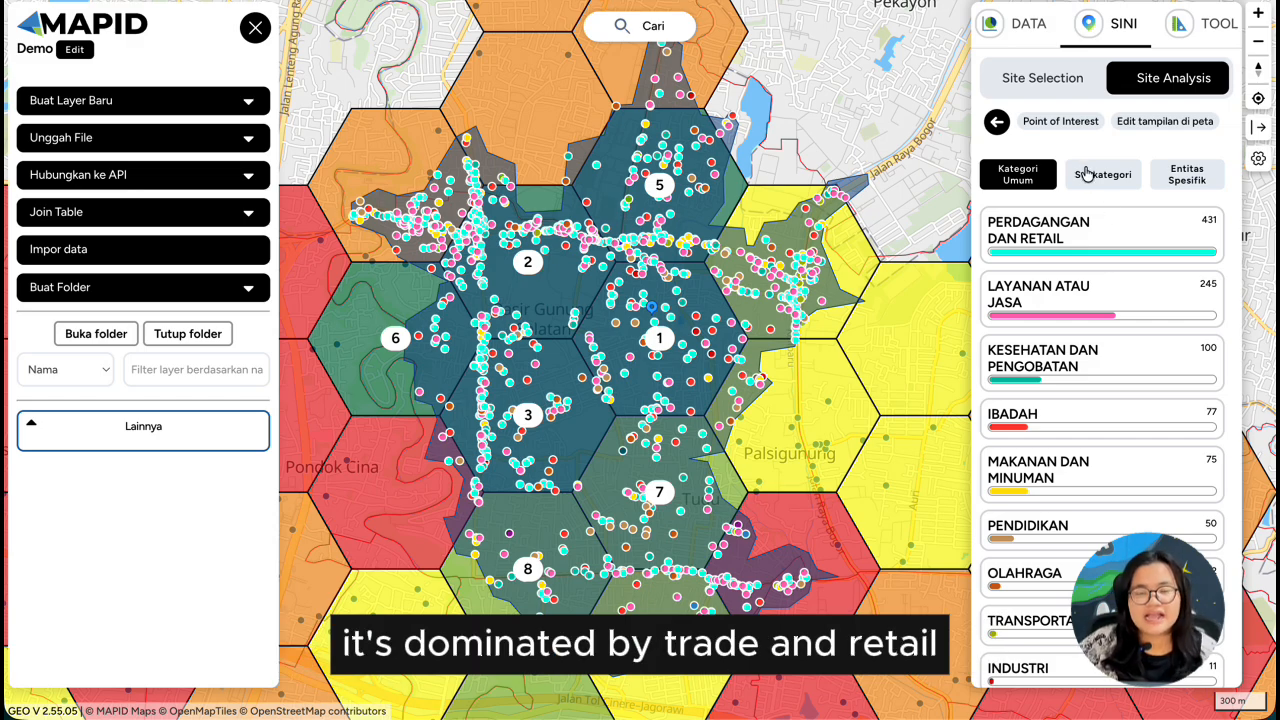
{"action": "left_click", "coordinate": [1185, 178]}
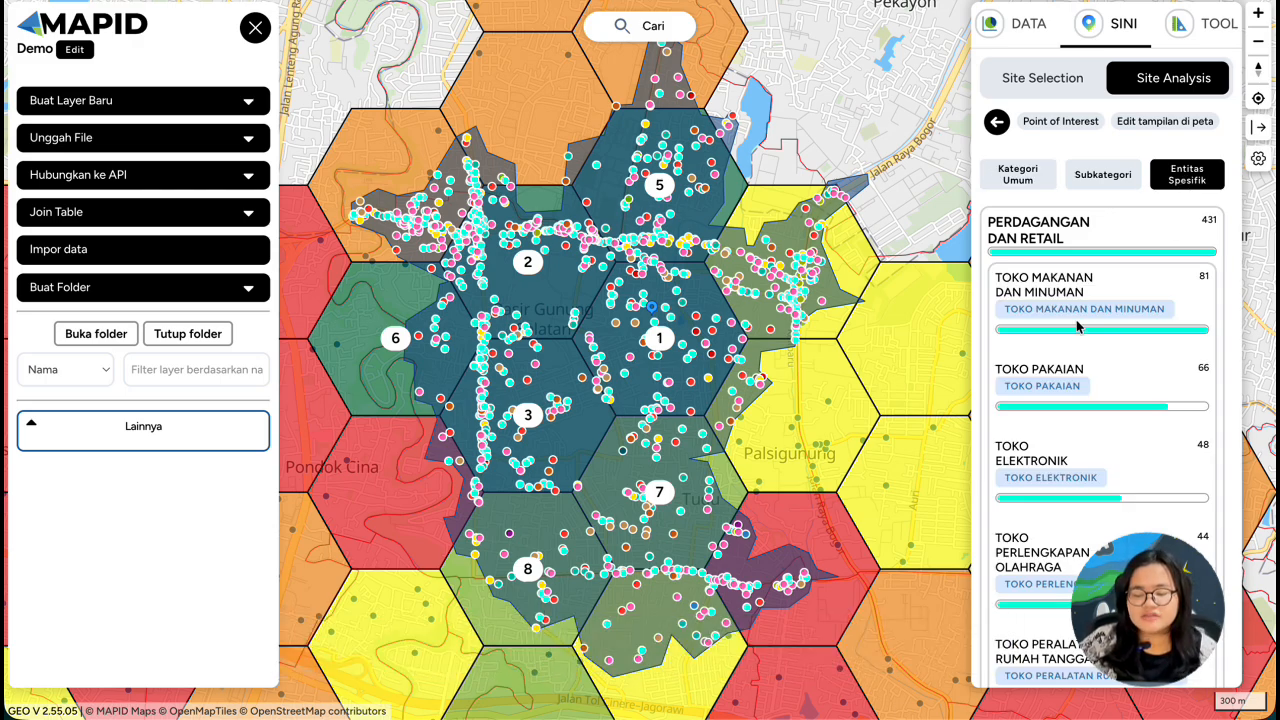
{"action": "scroll", "coordinate": [1067, 446], "scroll_direction": "down", "scroll_amount": 5}
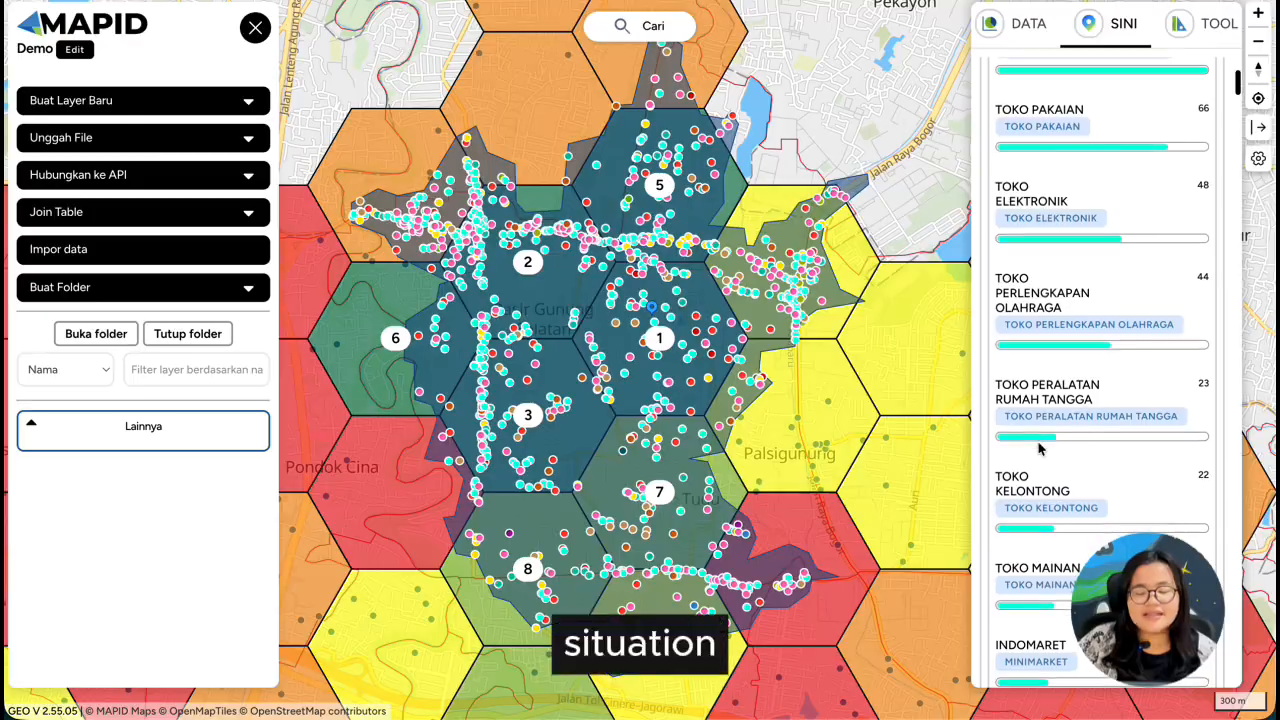
{"action": "scroll", "coordinate": [1040, 450], "scroll_direction": "up", "scroll_amount": 5}
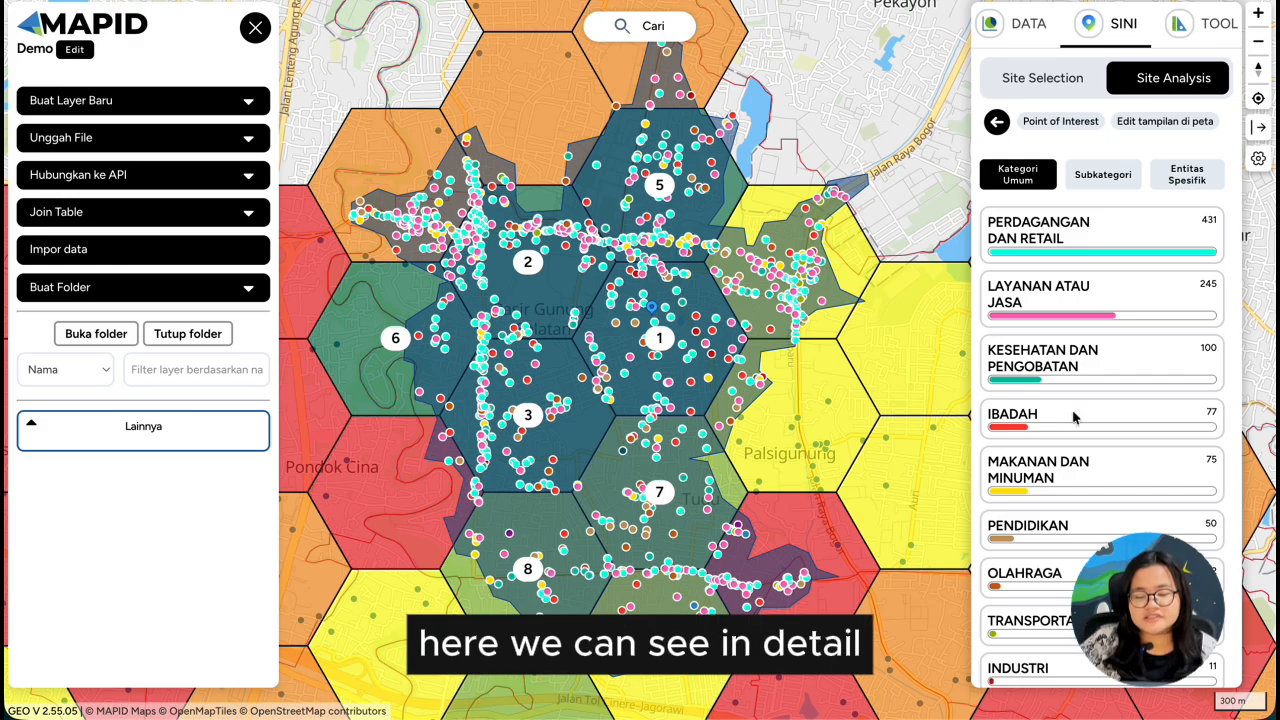
- Review the full list of general Point of Interest categories and switch back to the specific entity breakdown
{"action": "scroll", "coordinate": [1074, 418], "scroll_direction": "down", "scroll_amount": 5}
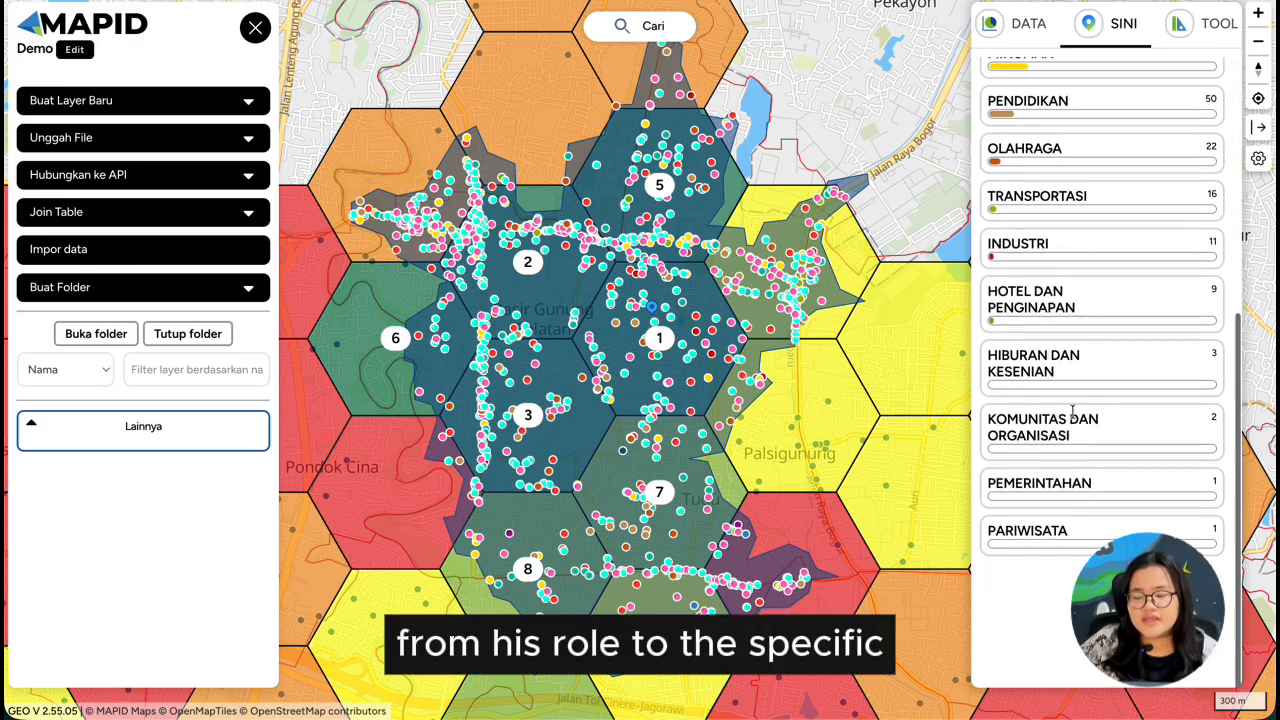
{"action": "scroll", "coordinate": [1072, 410], "scroll_direction": "up", "scroll_amount": 5}
{"action": "left_click", "coordinate": [1186, 176]}
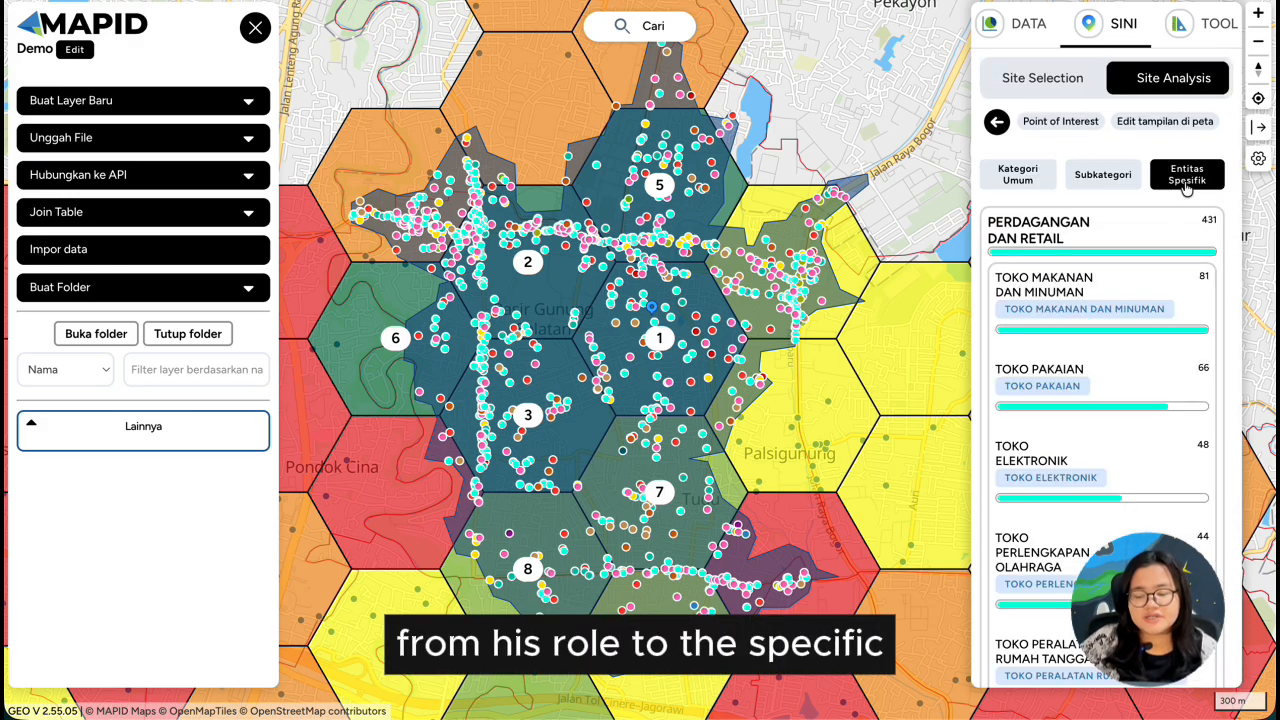
{"action": "scroll", "coordinate": [1057, 400], "scroll_direction": "down", "scroll_amount": 5}
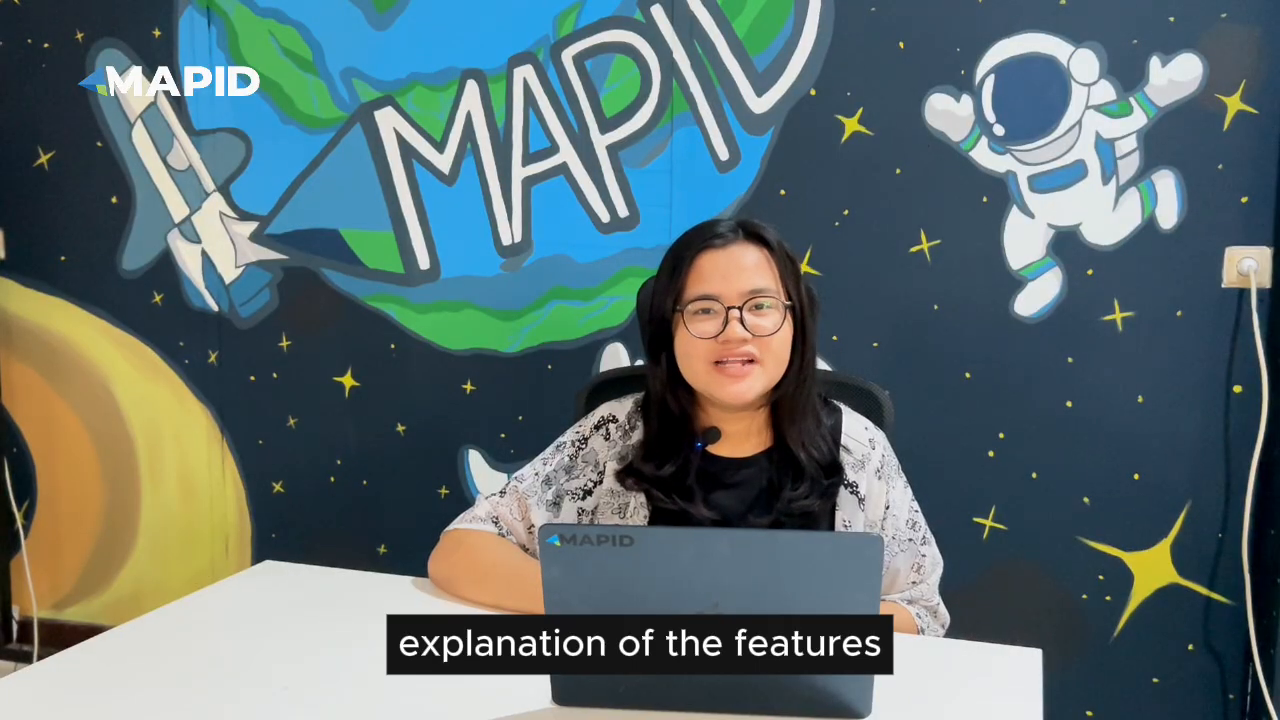